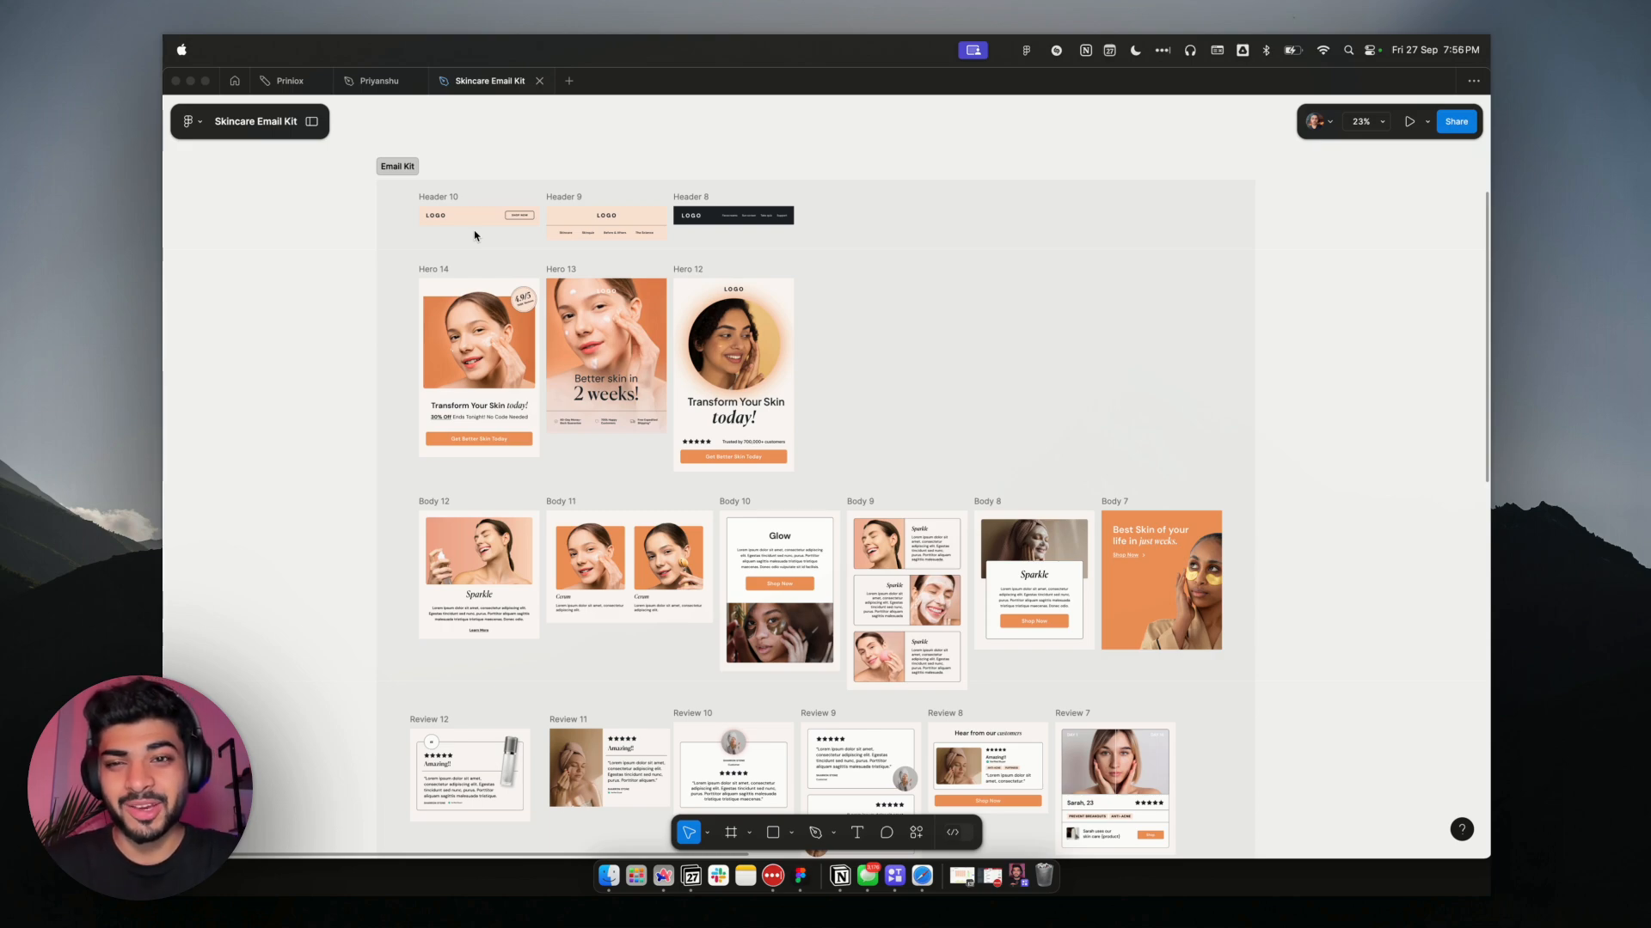
pyautogui.scroll(-3, 823, 410)
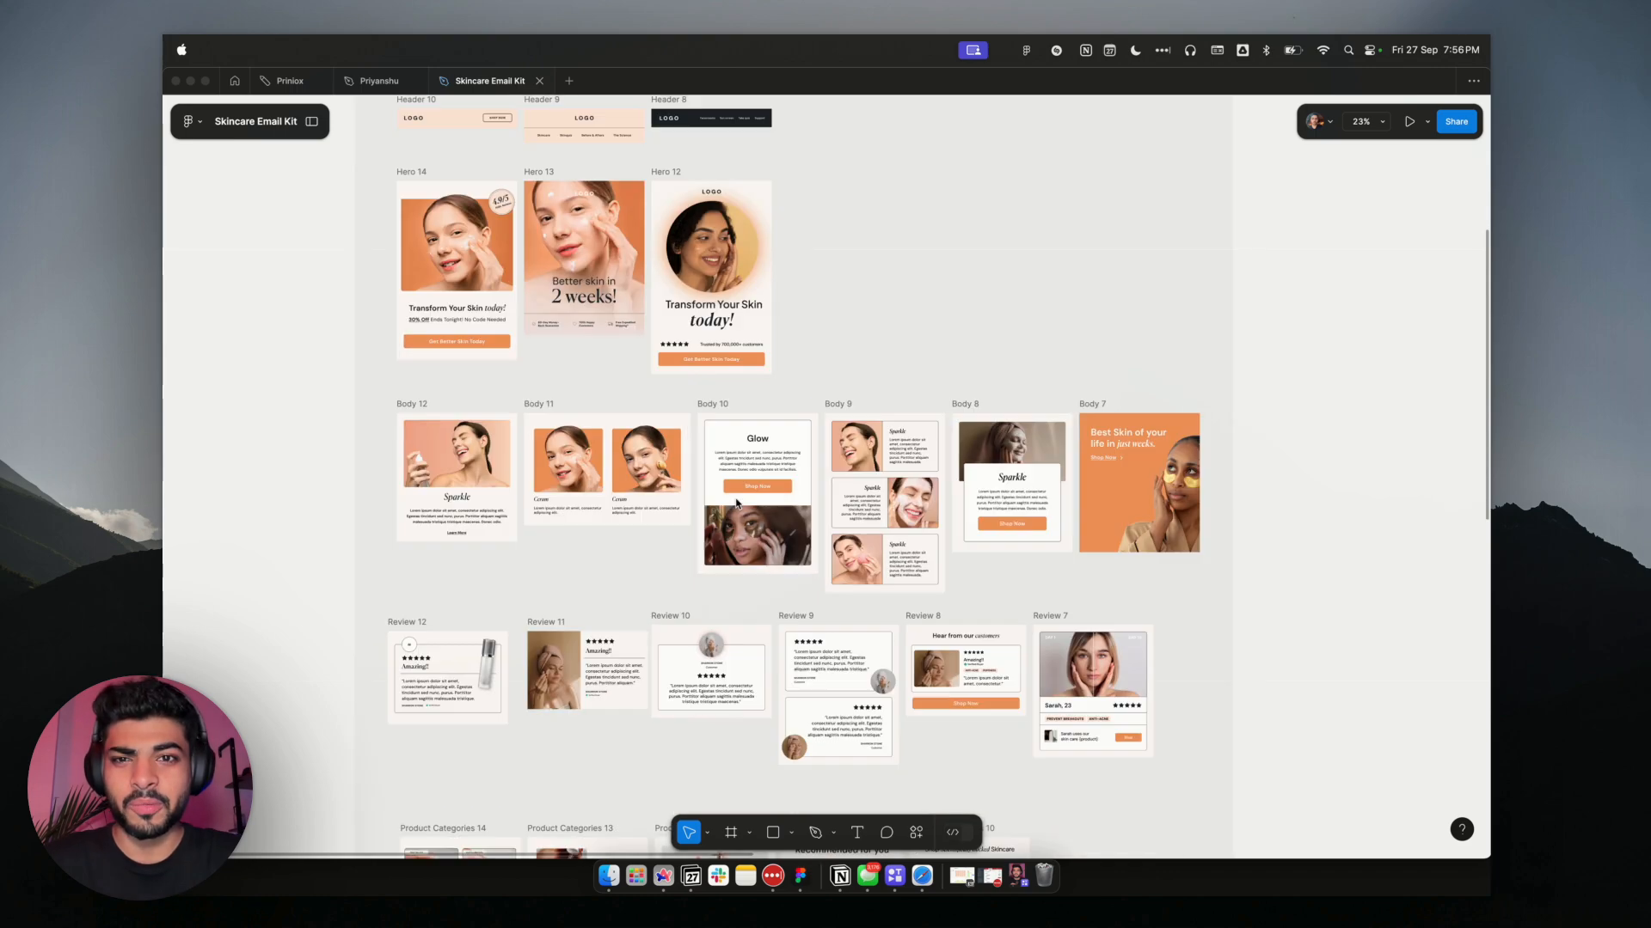
pyautogui.scroll(3, 823, 410)
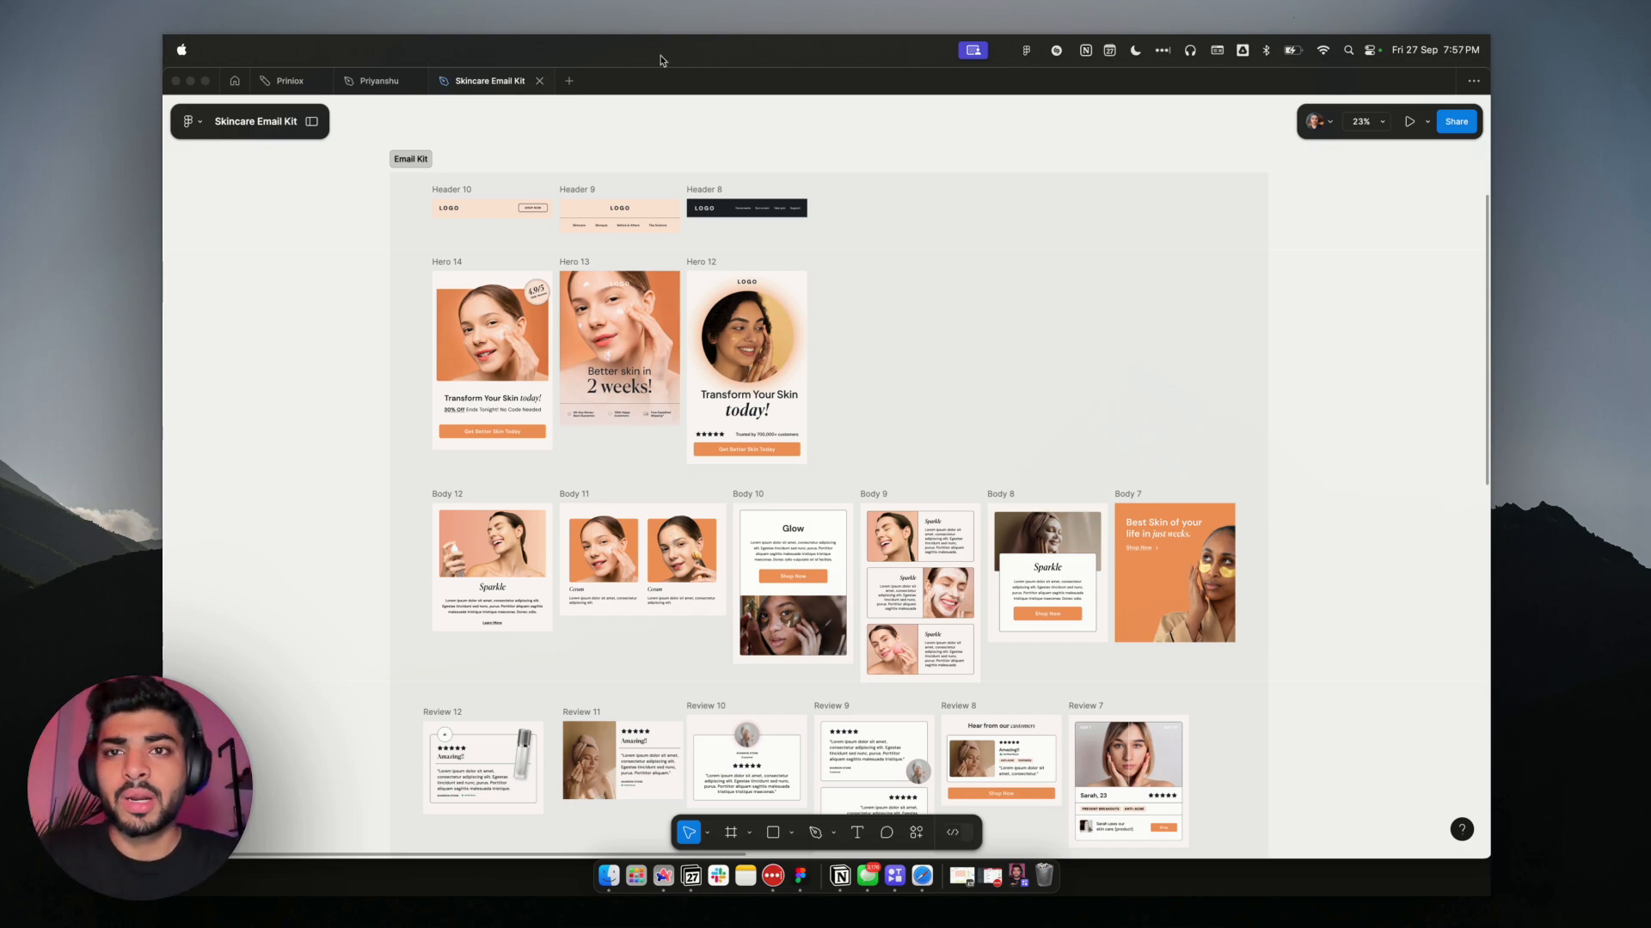
pyautogui.click(575, 262)
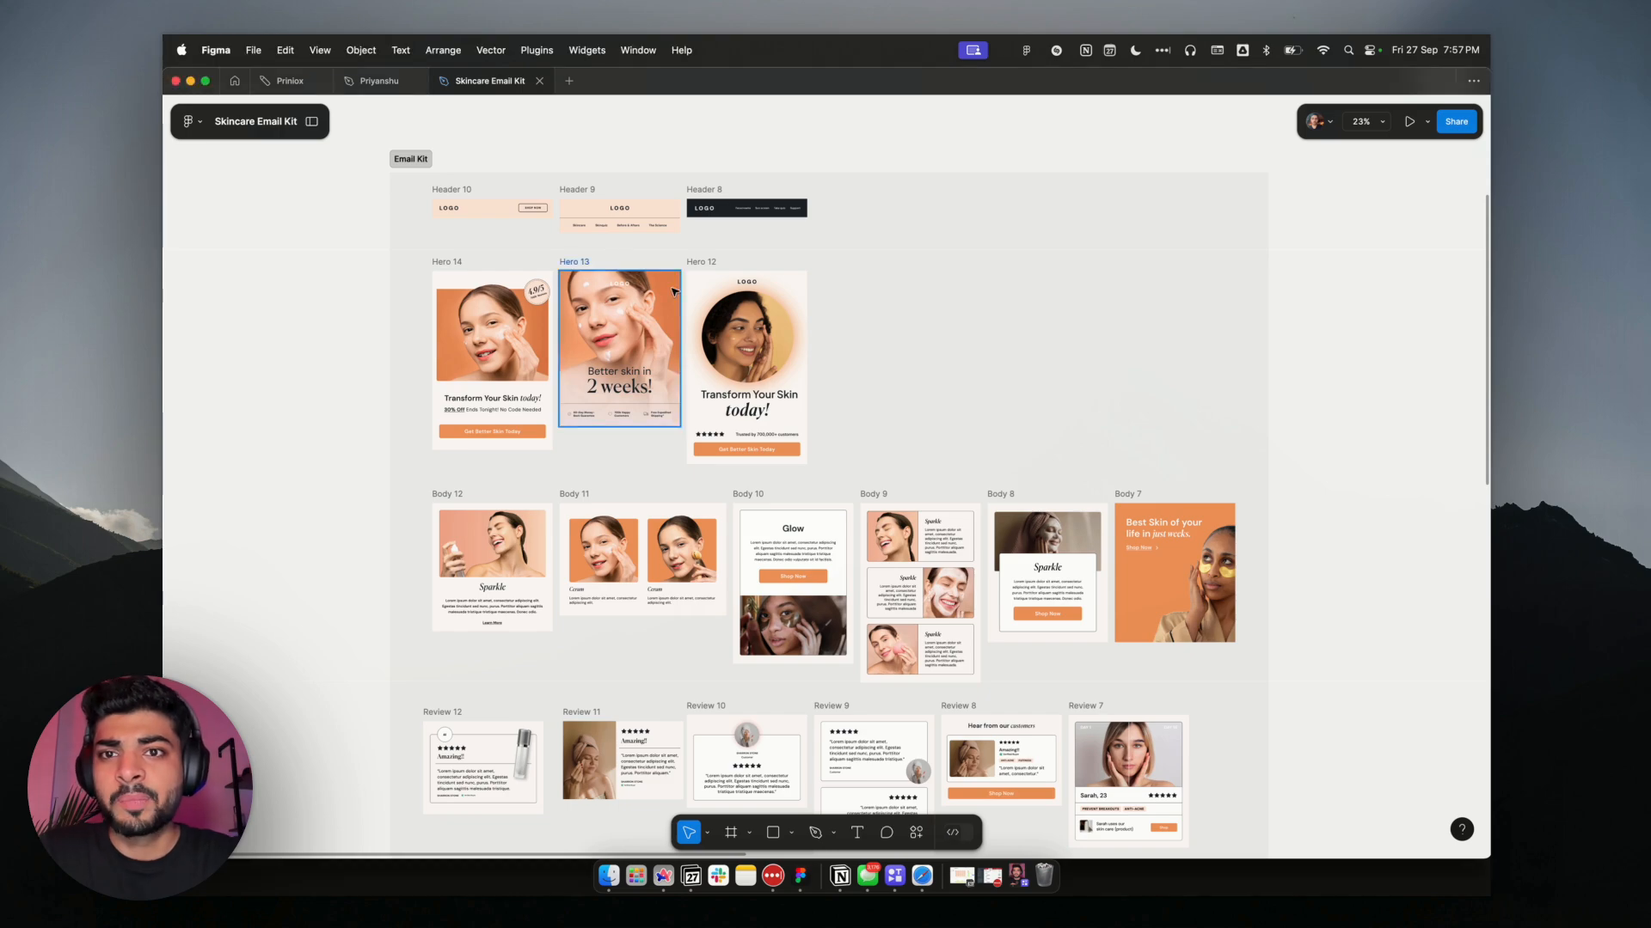
# Draw a new frame about 1903 high beside the Email Kit section and set its width to 700
pyautogui.hscroll(3, 836, 362)
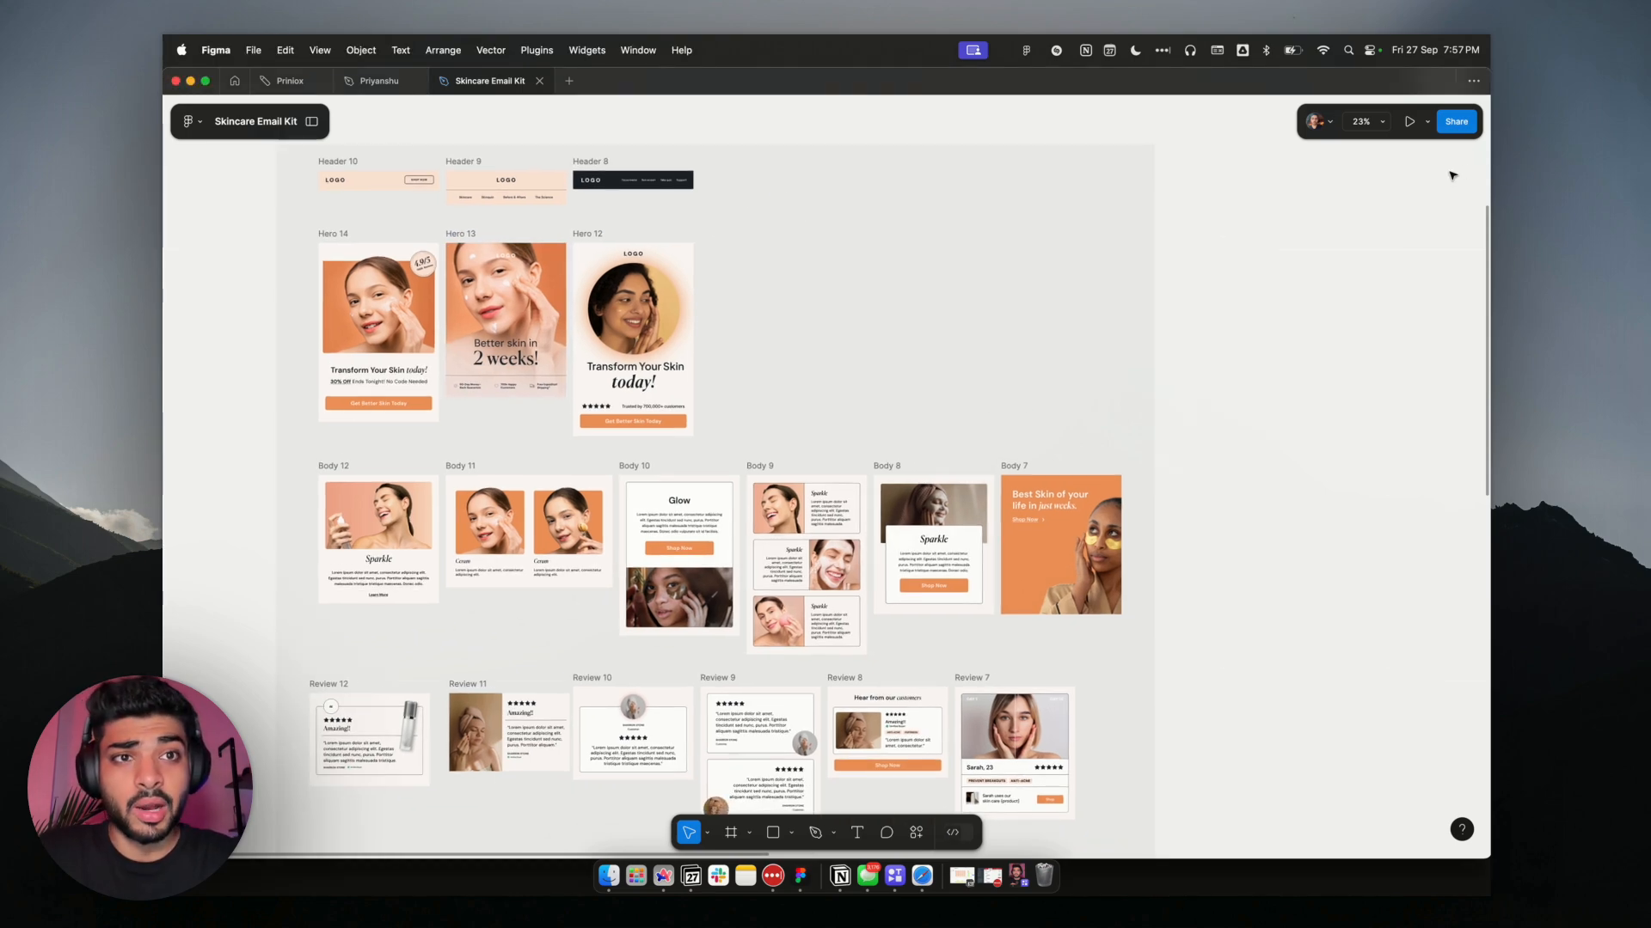
pyautogui.hscroll(3, 1325, 228)
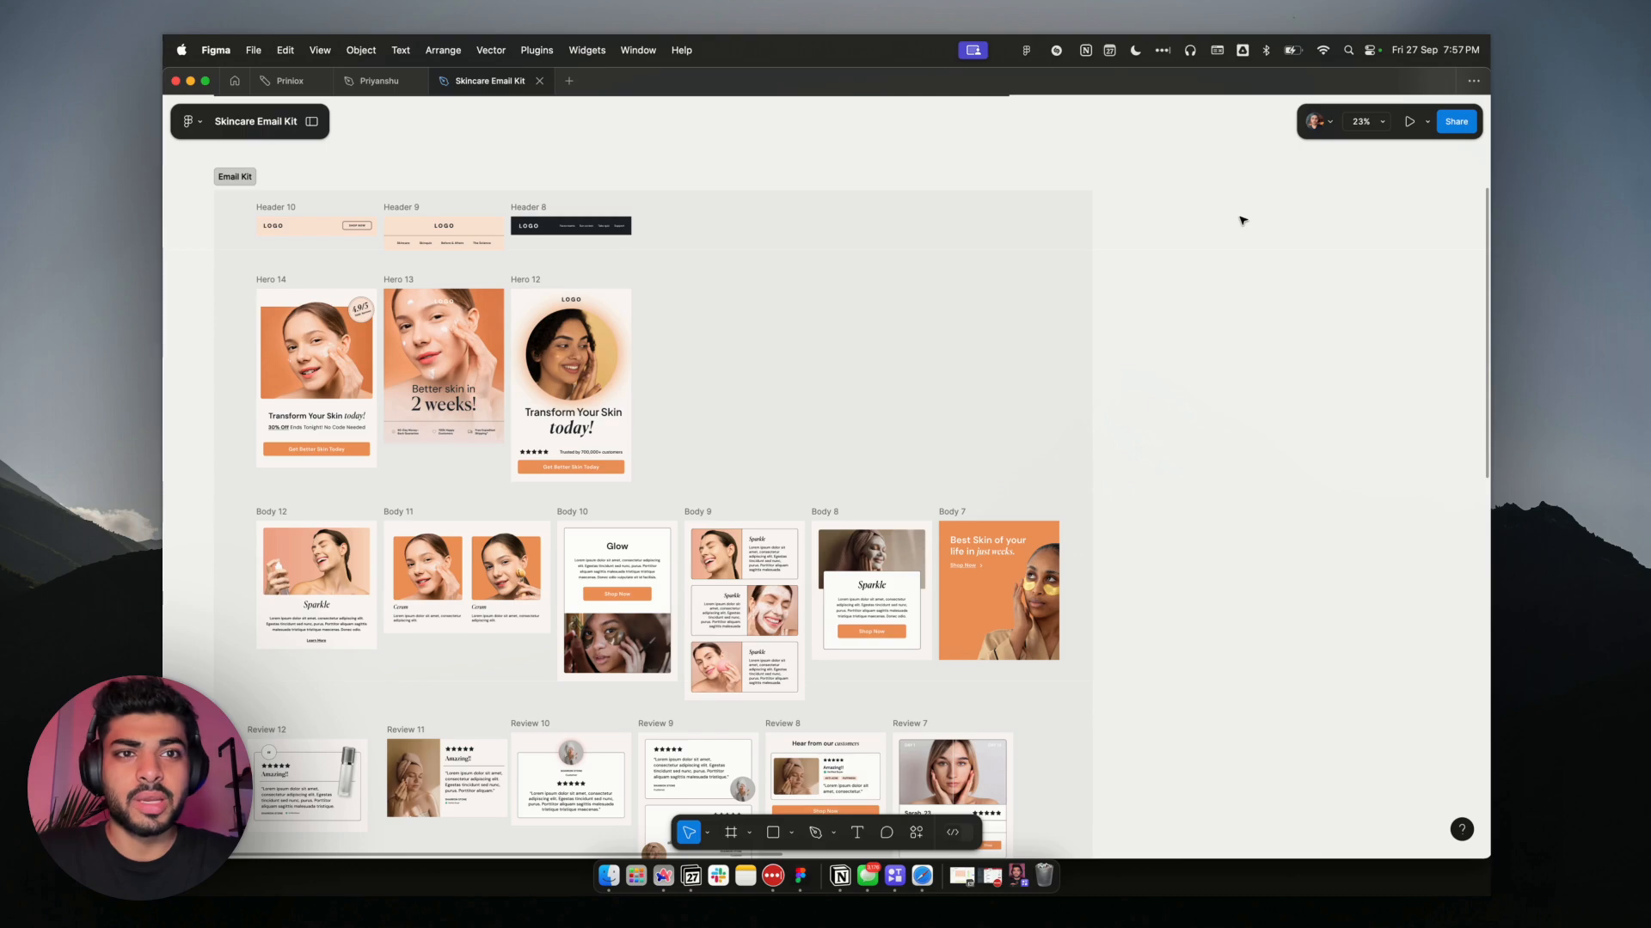
pyautogui.press('f')
pyautogui.moveTo(1136, 199); pyautogui.dragTo(1347, 527)
pyautogui.hscroll(2, 1221, 292)
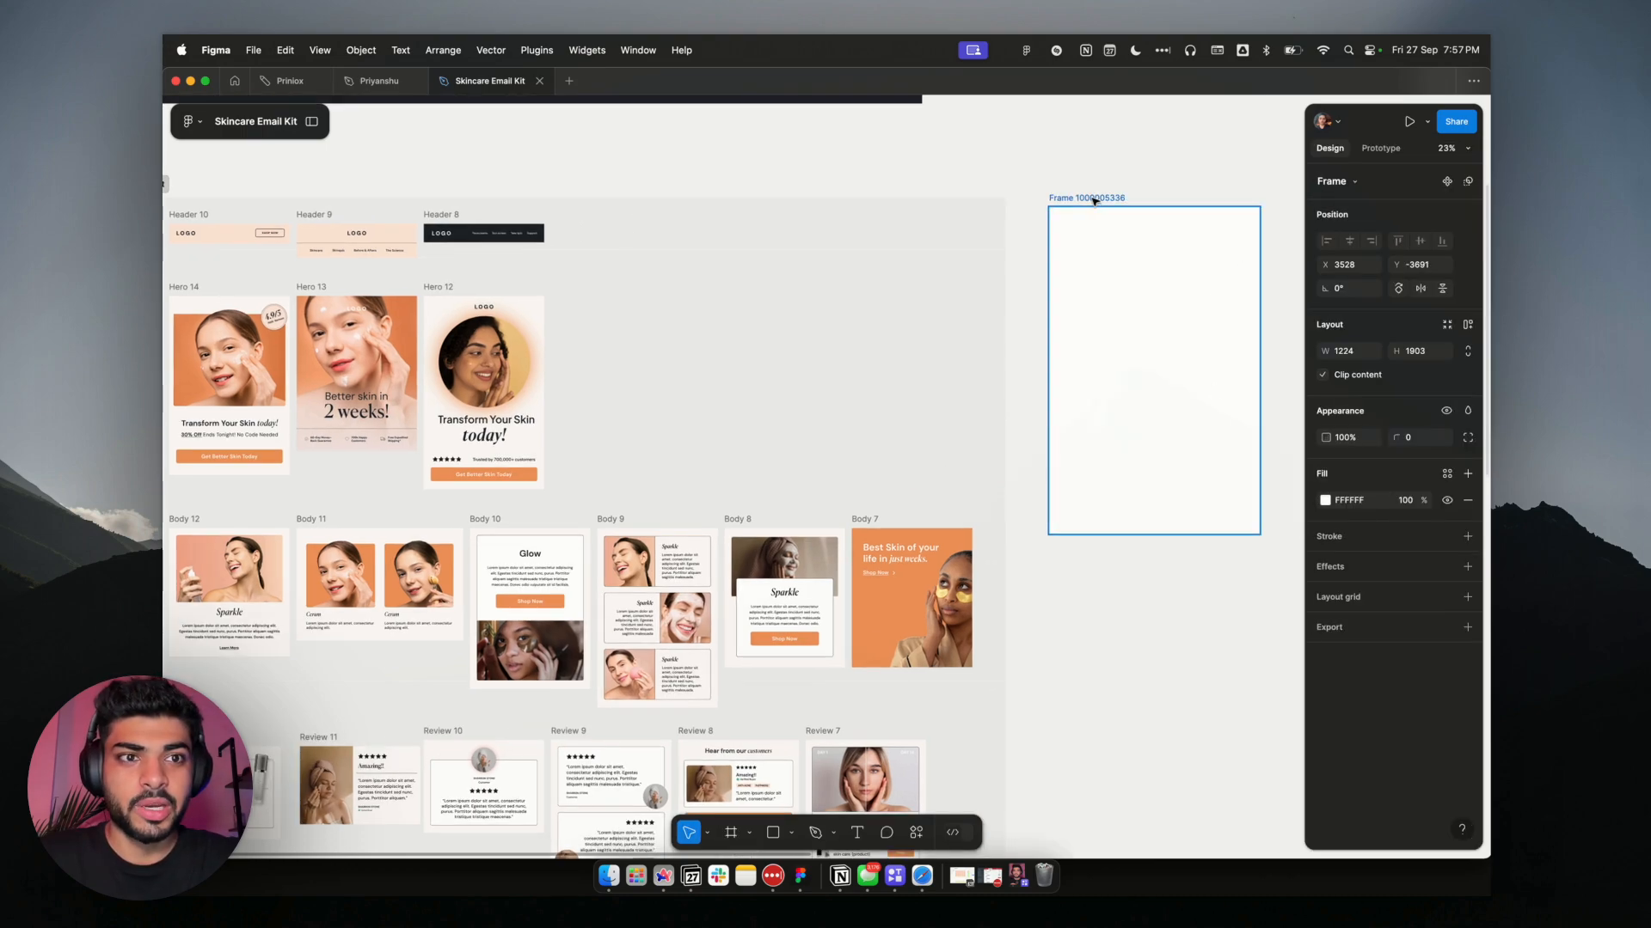
pyautogui.click(1364, 356)
pyautogui.write('700')
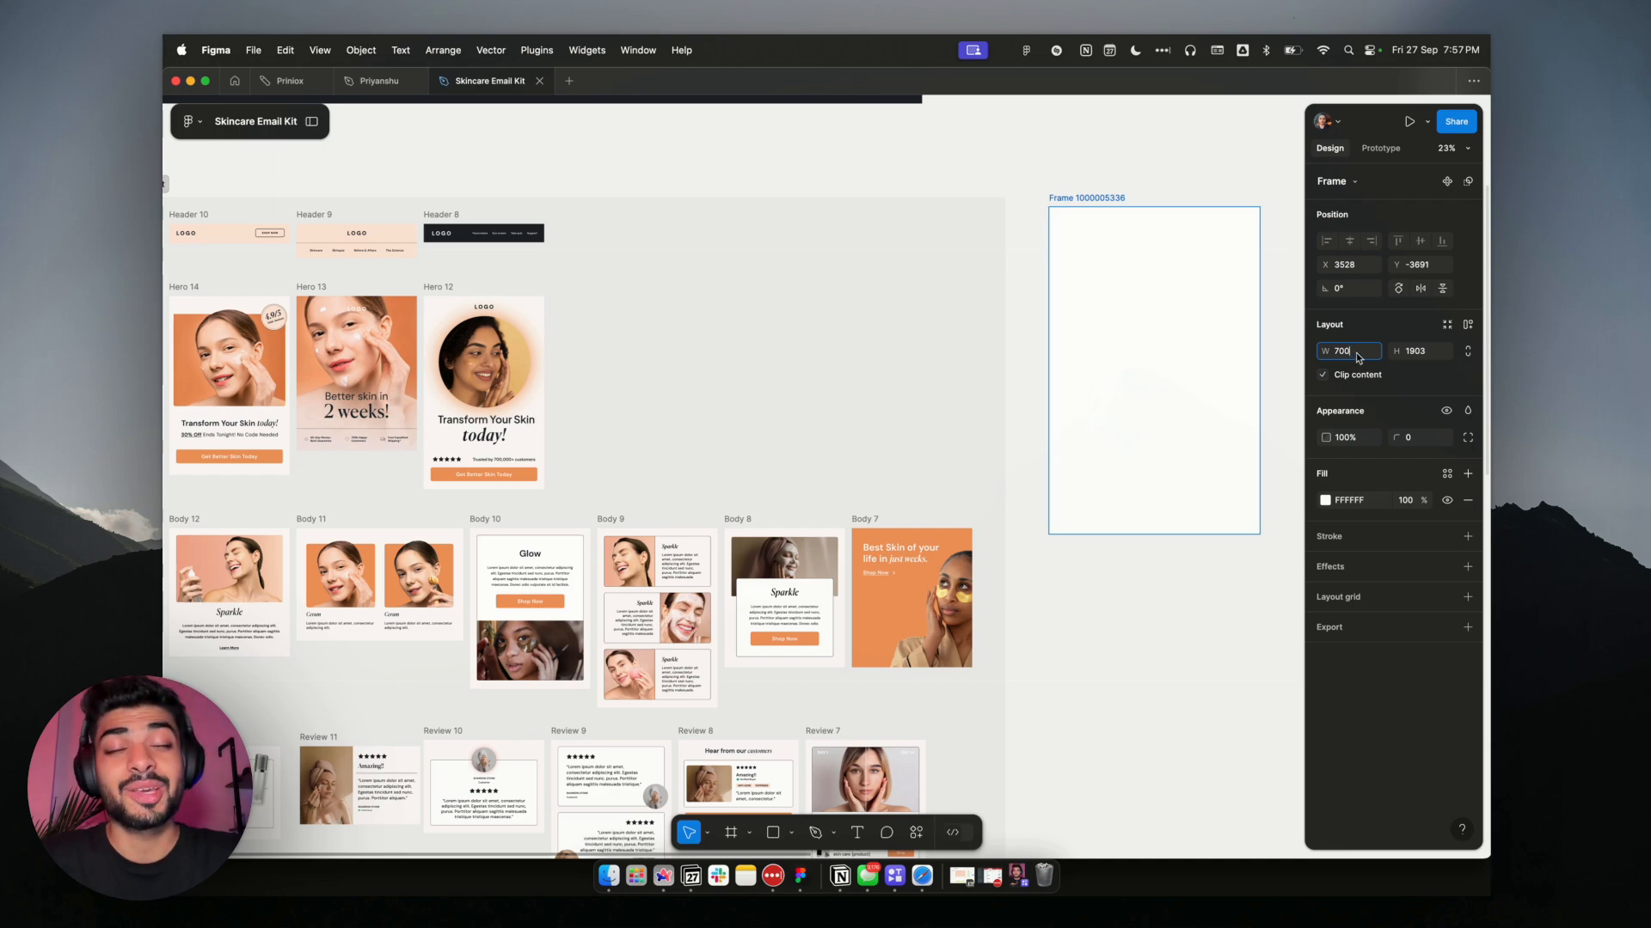
pyautogui.press('Return')
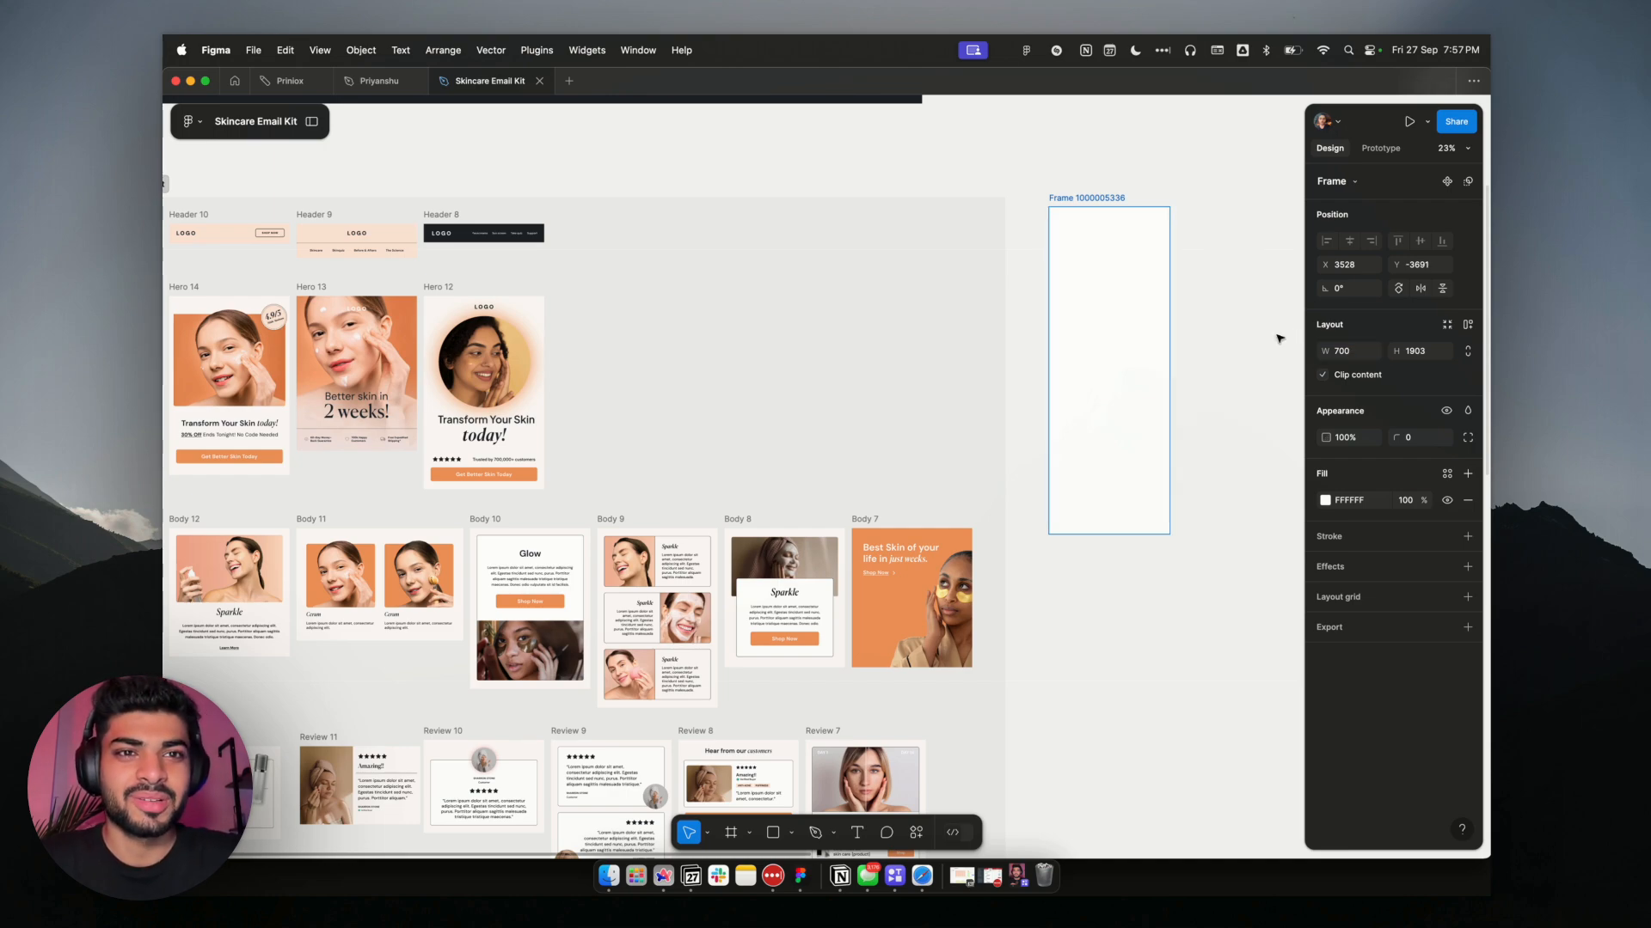
# Move the new frame slightly up and rename it Email
pyautogui.moveTo(1075, 207); pyautogui.dragTo(1076, 202)
pyautogui.doubleClick(1092, 194)
pyautogui.write('eM')
pyautogui.press('BackSpace')
pyautogui.press('BackSpace')
pyautogui.write('Email')
pyautogui.click(968, 146)
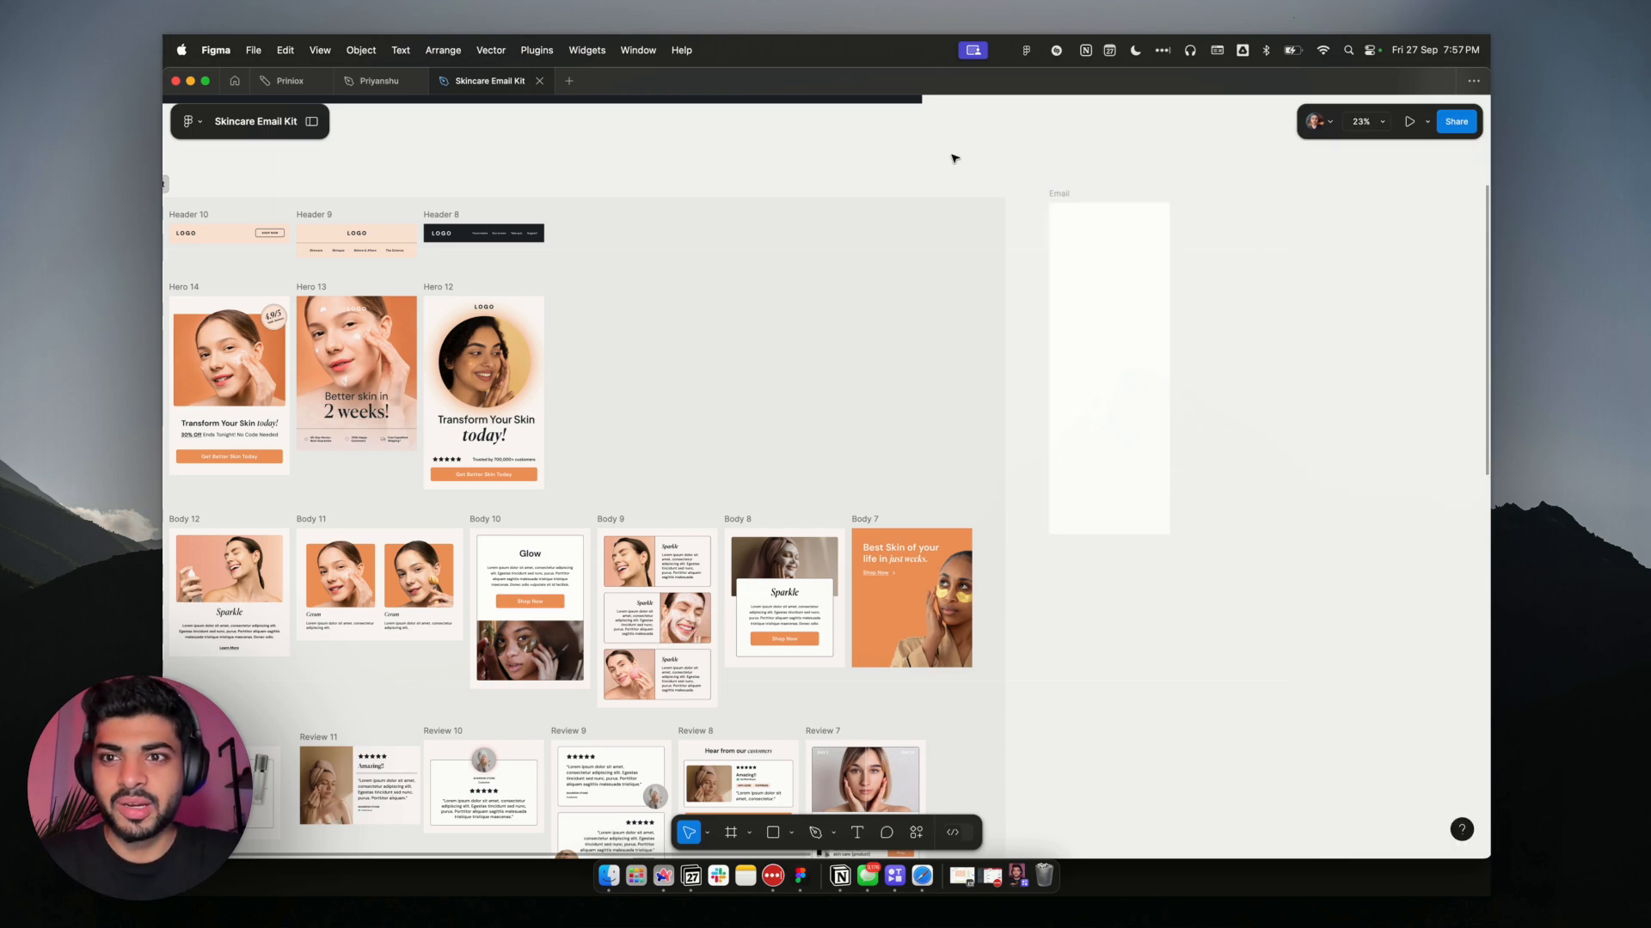
# Extend the Email frame downward to a height of about 4440
pyautogui.hscroll(-2, 612, 331)
pyautogui.click(1149, 215)
pyautogui.moveTo(1236, 556); pyautogui.dragTo(1234, 885)
# Place a copy of the Hero 13 block at the top of the Email frame, centred horizontally
pyautogui.scroll(3, 852, 550)
pyautogui.scroll(1, 849, 549)
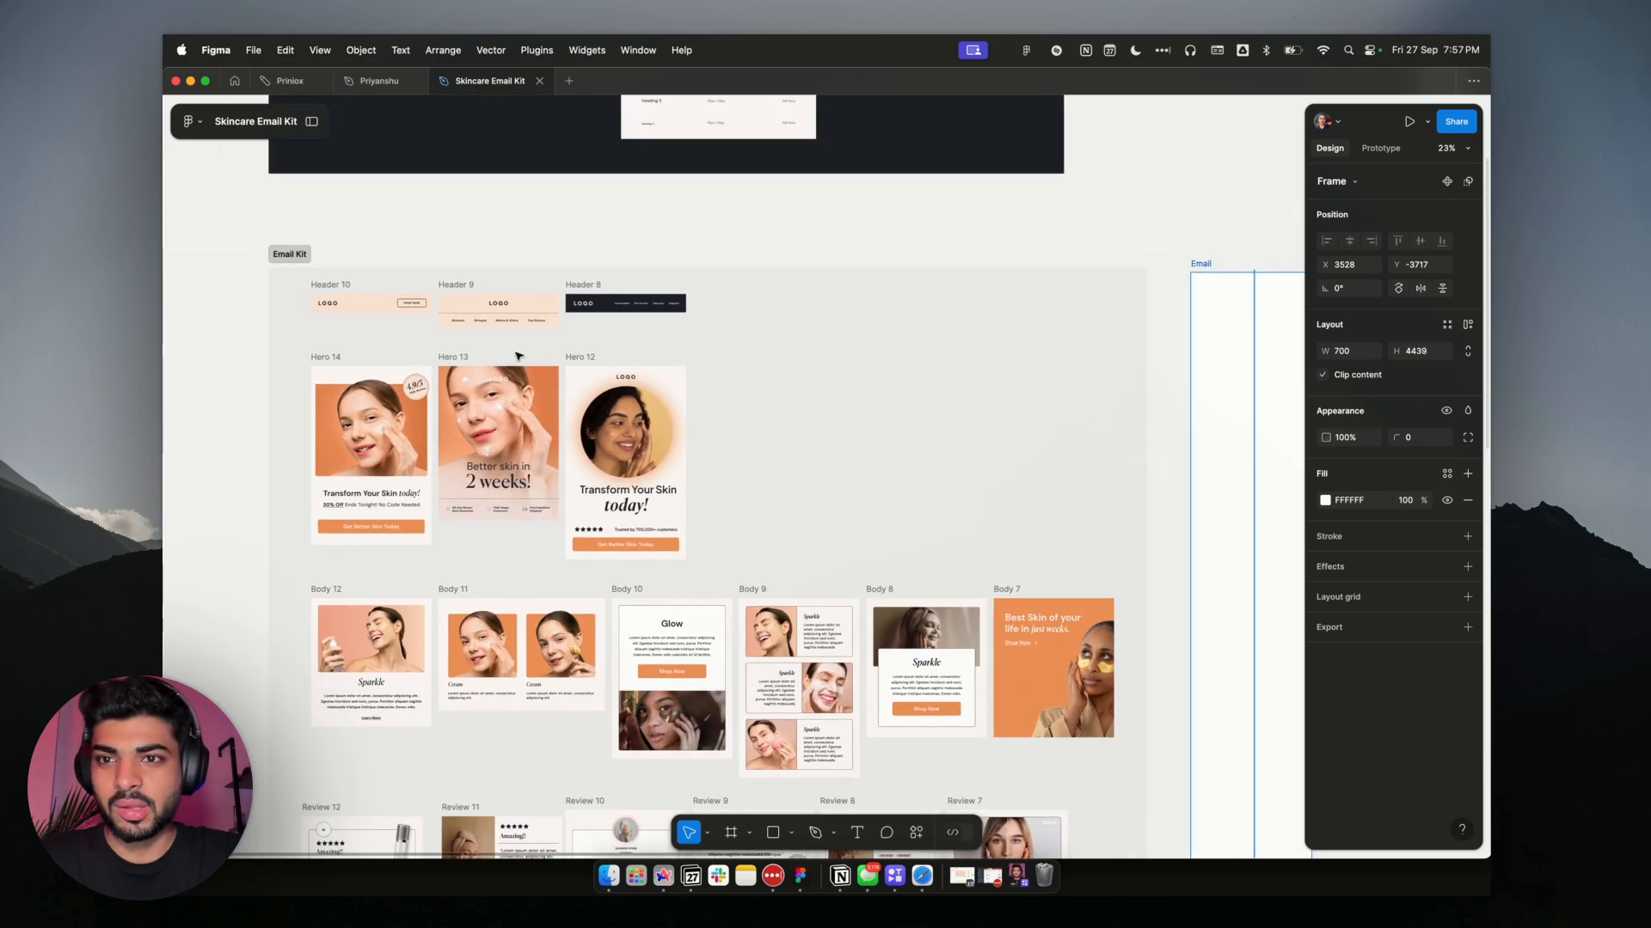
pyautogui.click(464, 372)
pyautogui.moveTo(460, 462); pyautogui.dragTo(1210, 396)
pyautogui.hscroll(2, 1210, 396)
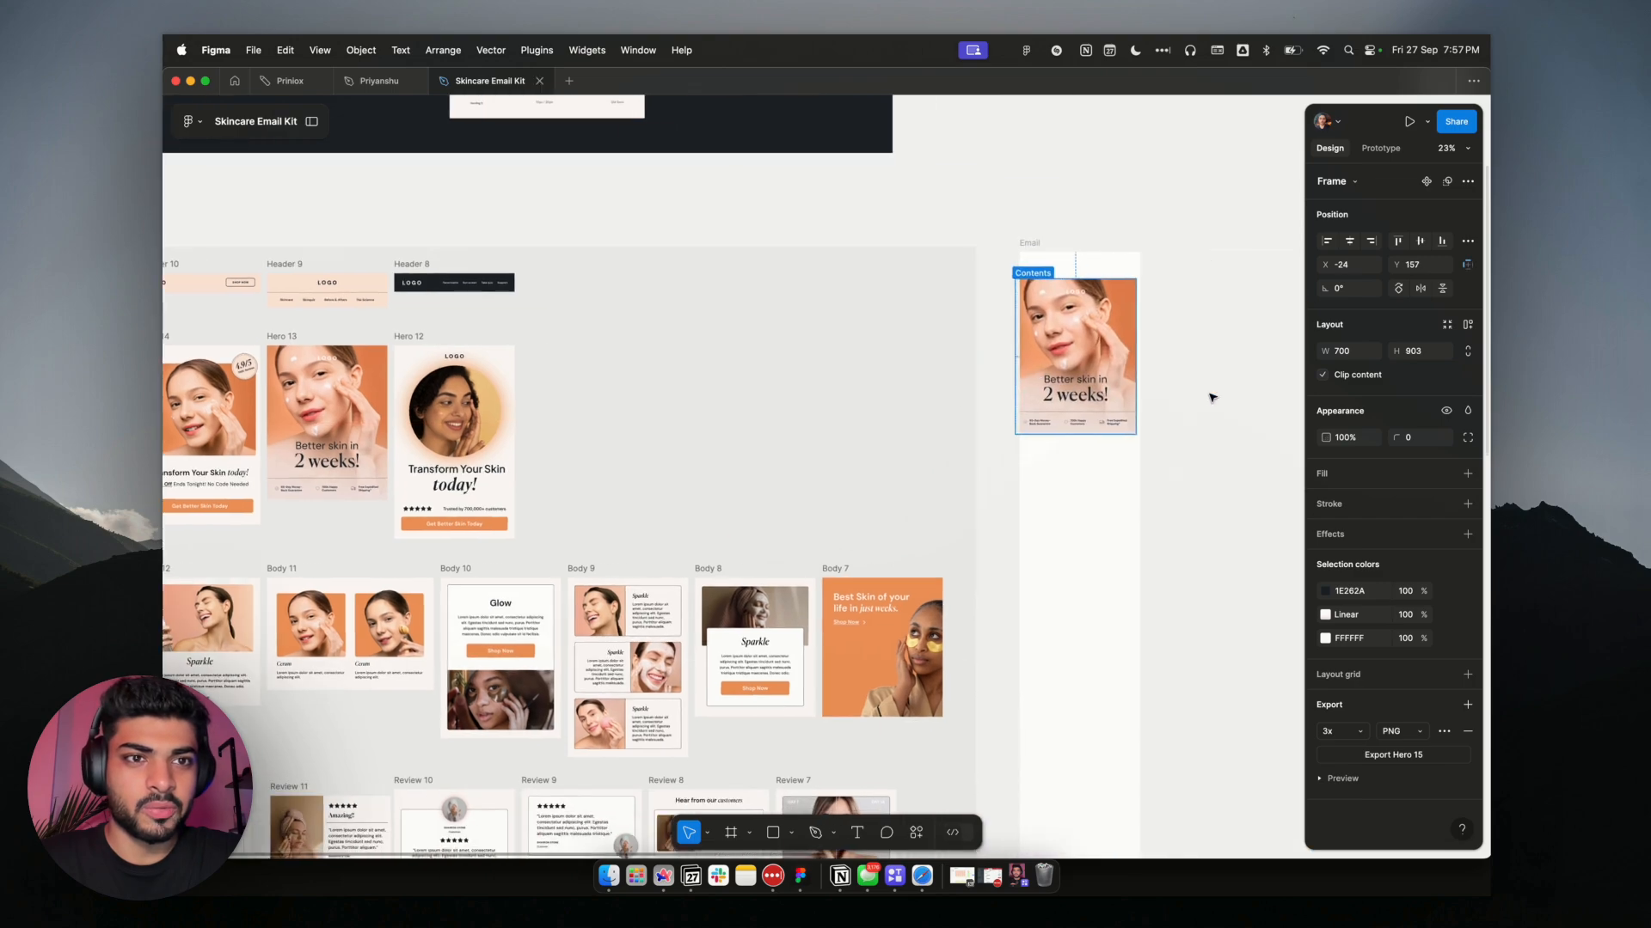
pyautogui.click(1347, 239)
pyautogui.scroll(1, 1110, 373)
pyautogui.moveTo(1110, 373); pyautogui.dragTo(1113, 348)
pyautogui.click(1075, 212)
# Place a copy of the Body 10 block in the Email frame directly below the hero, centred horizontally
pyautogui.scroll(-3, 1078, 215)
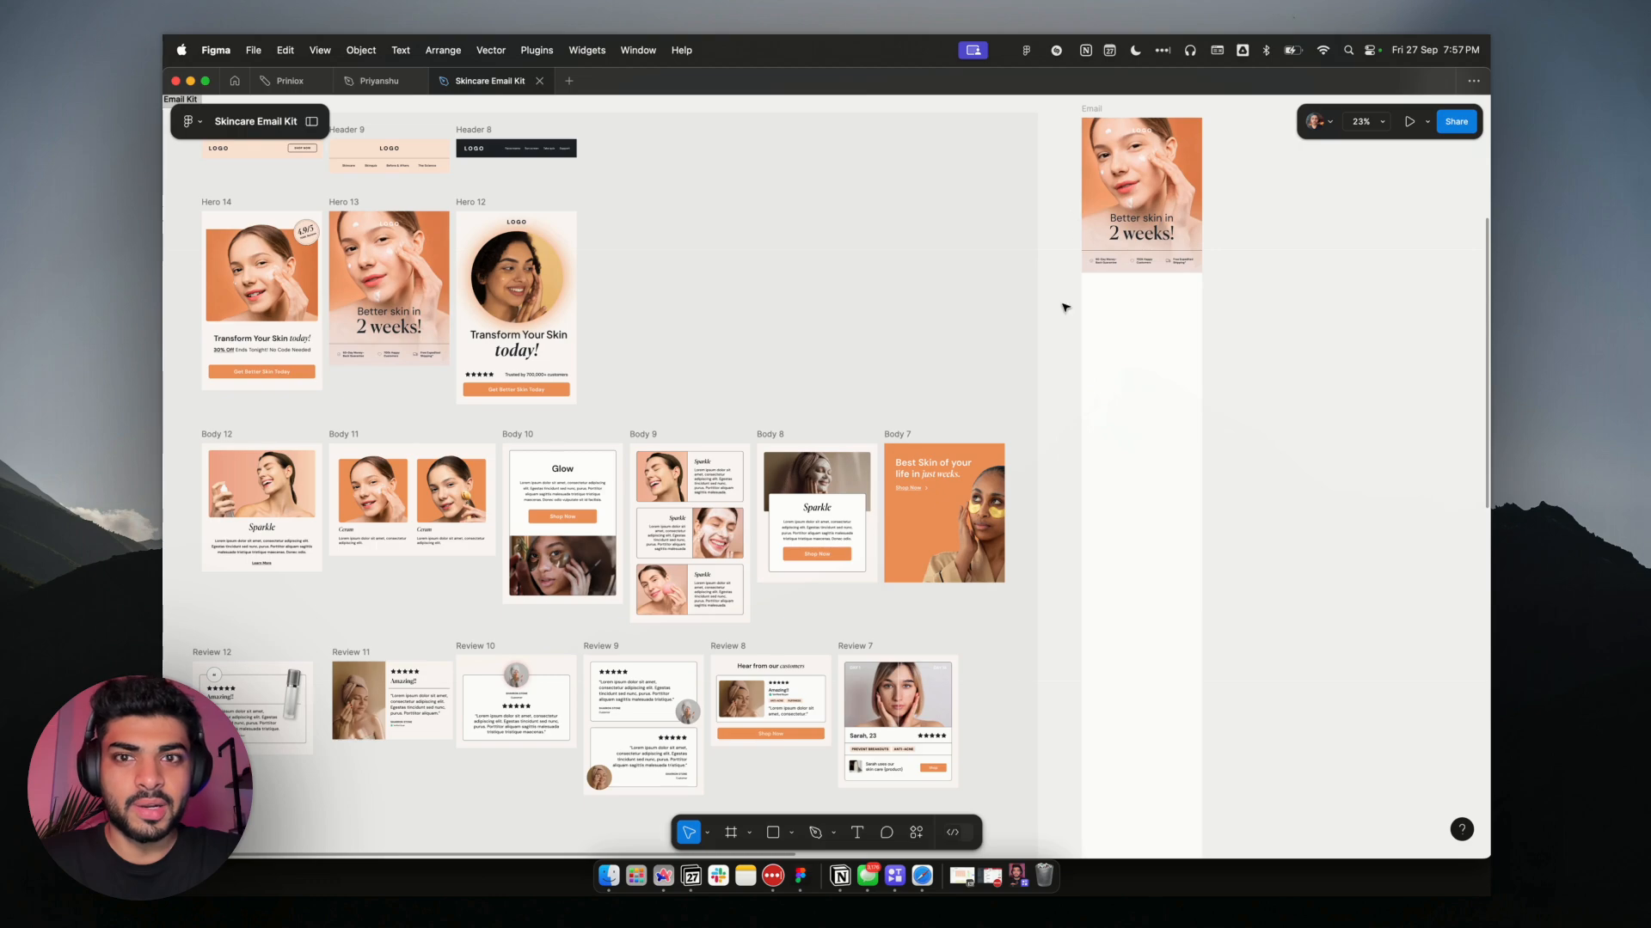
pyautogui.hscroll(-3, 1065, 306)
pyautogui.click(657, 370)
pyautogui.moveTo(657, 371); pyautogui.dragTo(1144, 266)
pyautogui.click(1350, 242)
pyautogui.scroll(5, 1132, 256)
pyautogui.moveTo(1176, 291); pyautogui.dragTo(1176, 279)
pyautogui.click(1349, 242)
pyautogui.hscroll(3, 1041, 347)
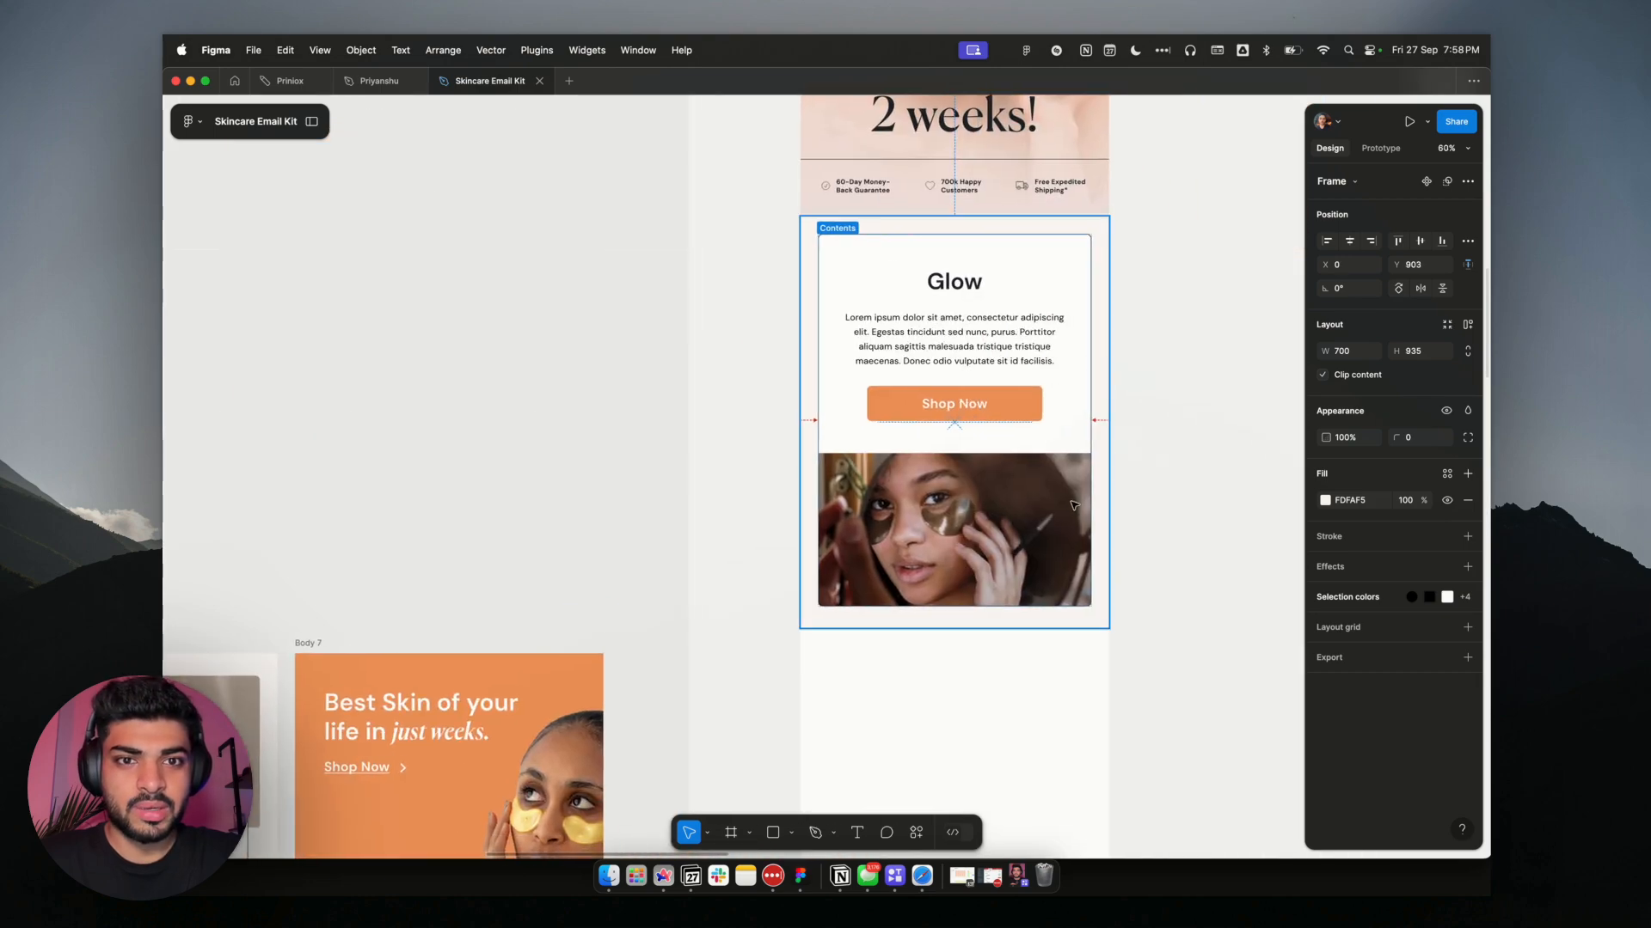
# Delete the photo from the Glow block in the Email frame
pyautogui.click(1037, 539)
pyautogui.scroll(-5, 1038, 539)
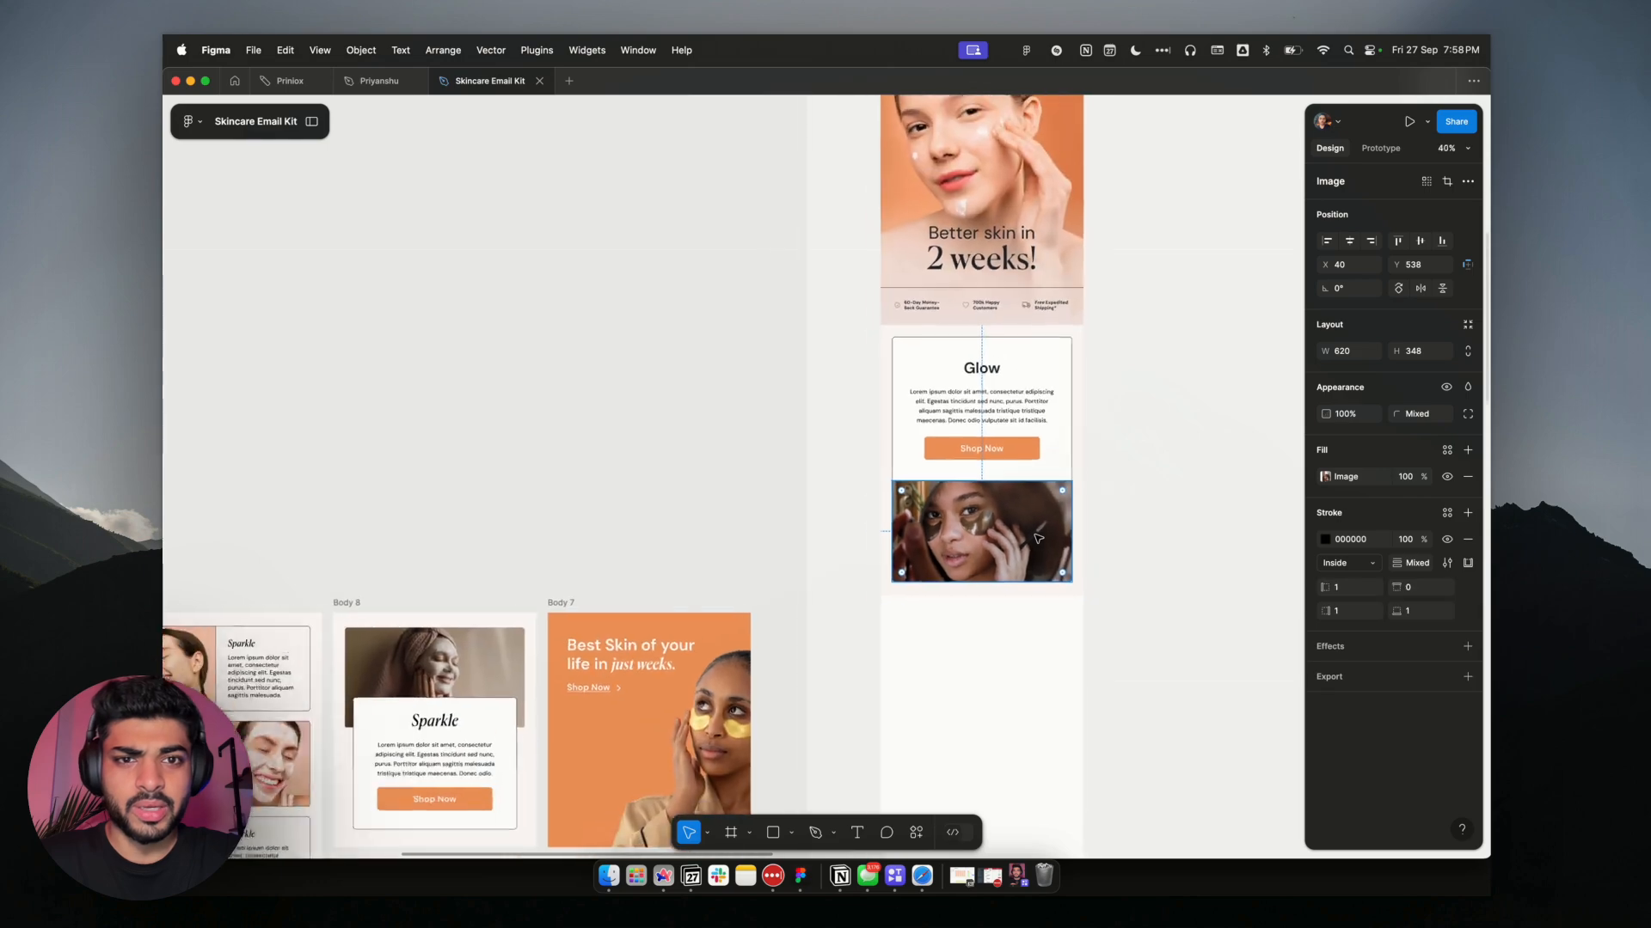
pyautogui.scroll(3, 1038, 539)
pyautogui.scroll(-3, 1038, 539)
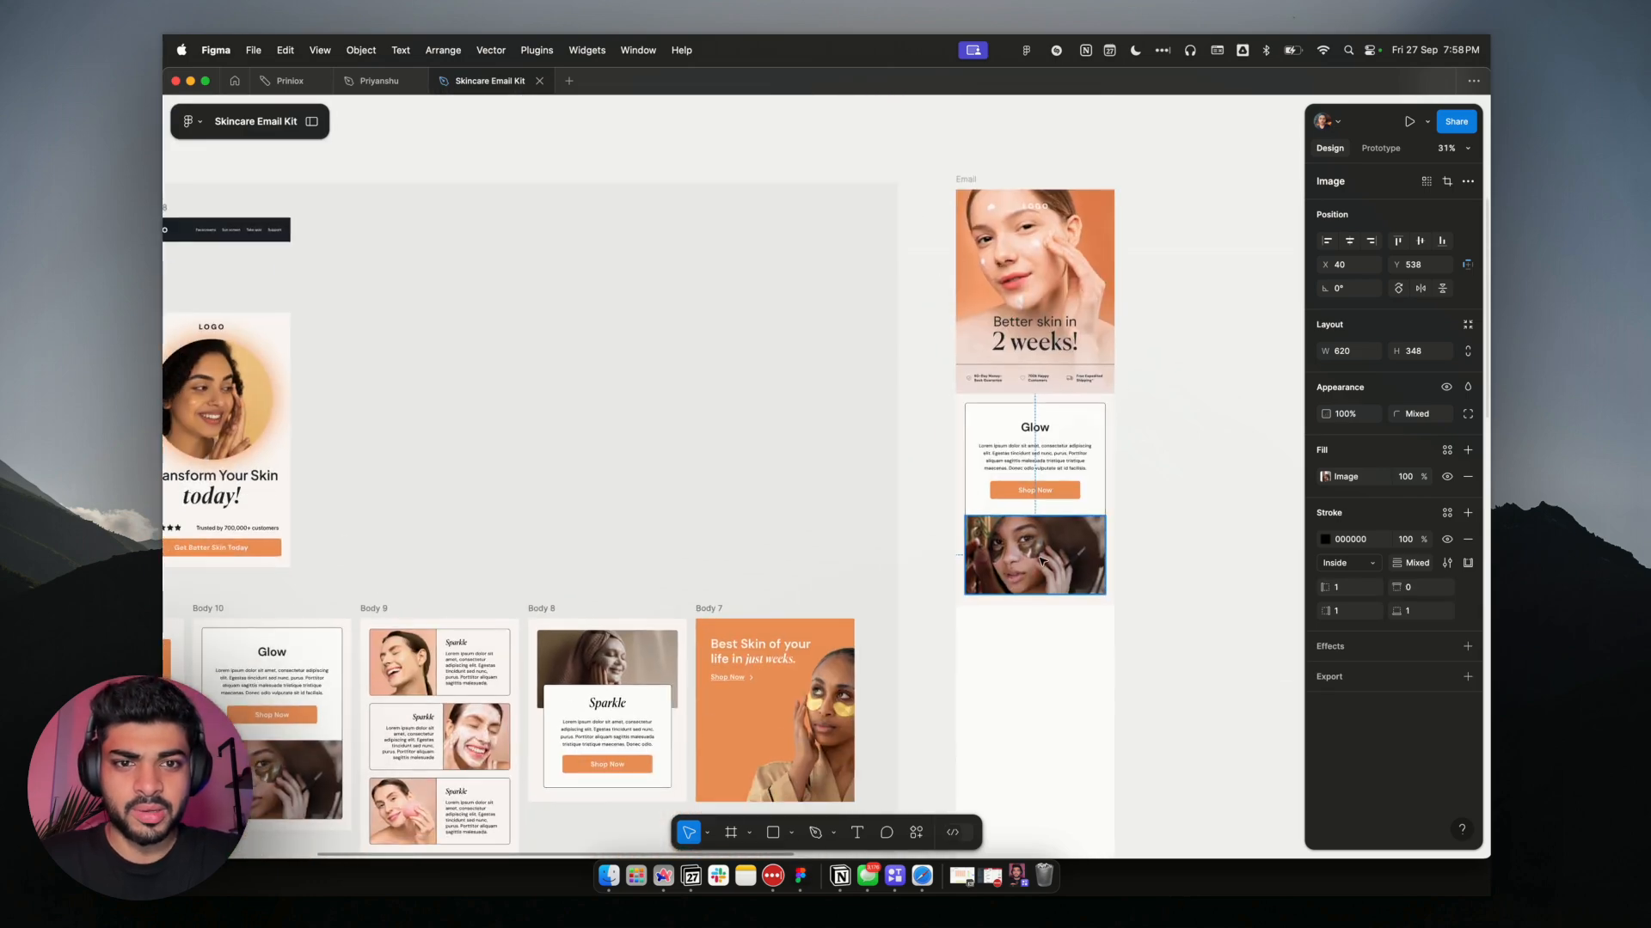
pyautogui.doubleClick(1038, 539)
pyautogui.press('Escape')
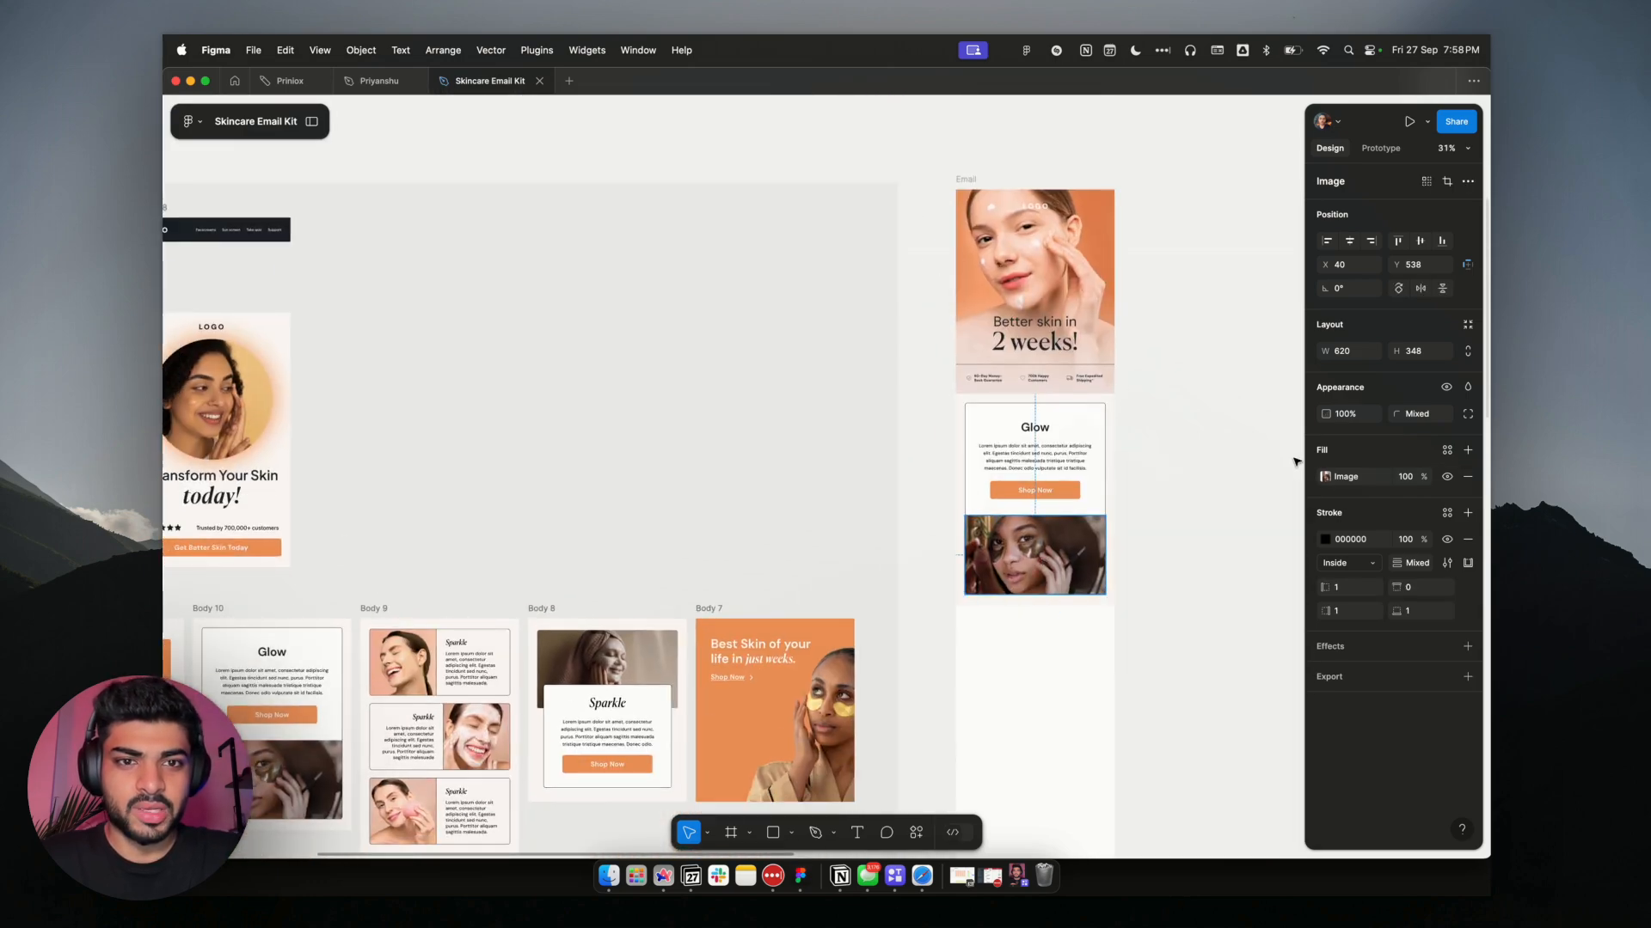
pyautogui.press('Delete')
# Give the Glow card in the Email frame a bottom stroke of 1
pyautogui.click(1037, 456)
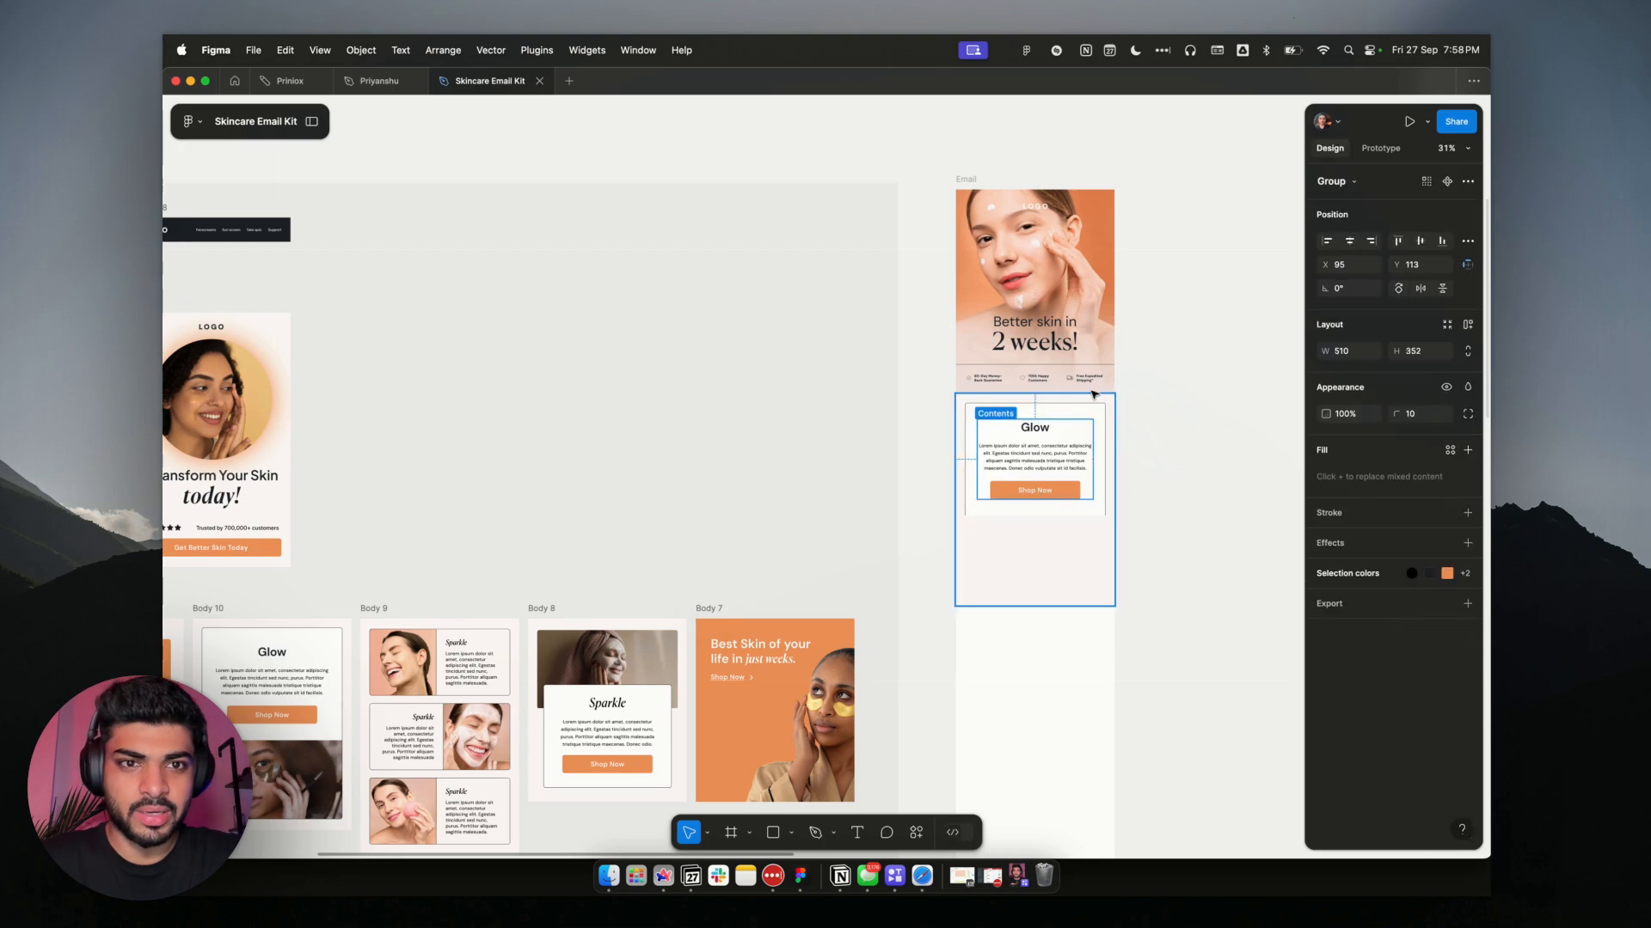
pyautogui.click(1085, 408)
pyautogui.click(1425, 611)
pyautogui.write('1')
pyautogui.click(1204, 559)
# Shorten the Glow block in the Email frame to a height of about 600 so it fits its card
pyautogui.scroll(-2, 1074, 530)
pyautogui.click(1075, 531)
pyautogui.moveTo(1051, 550); pyautogui.dragTo(1069, 475)
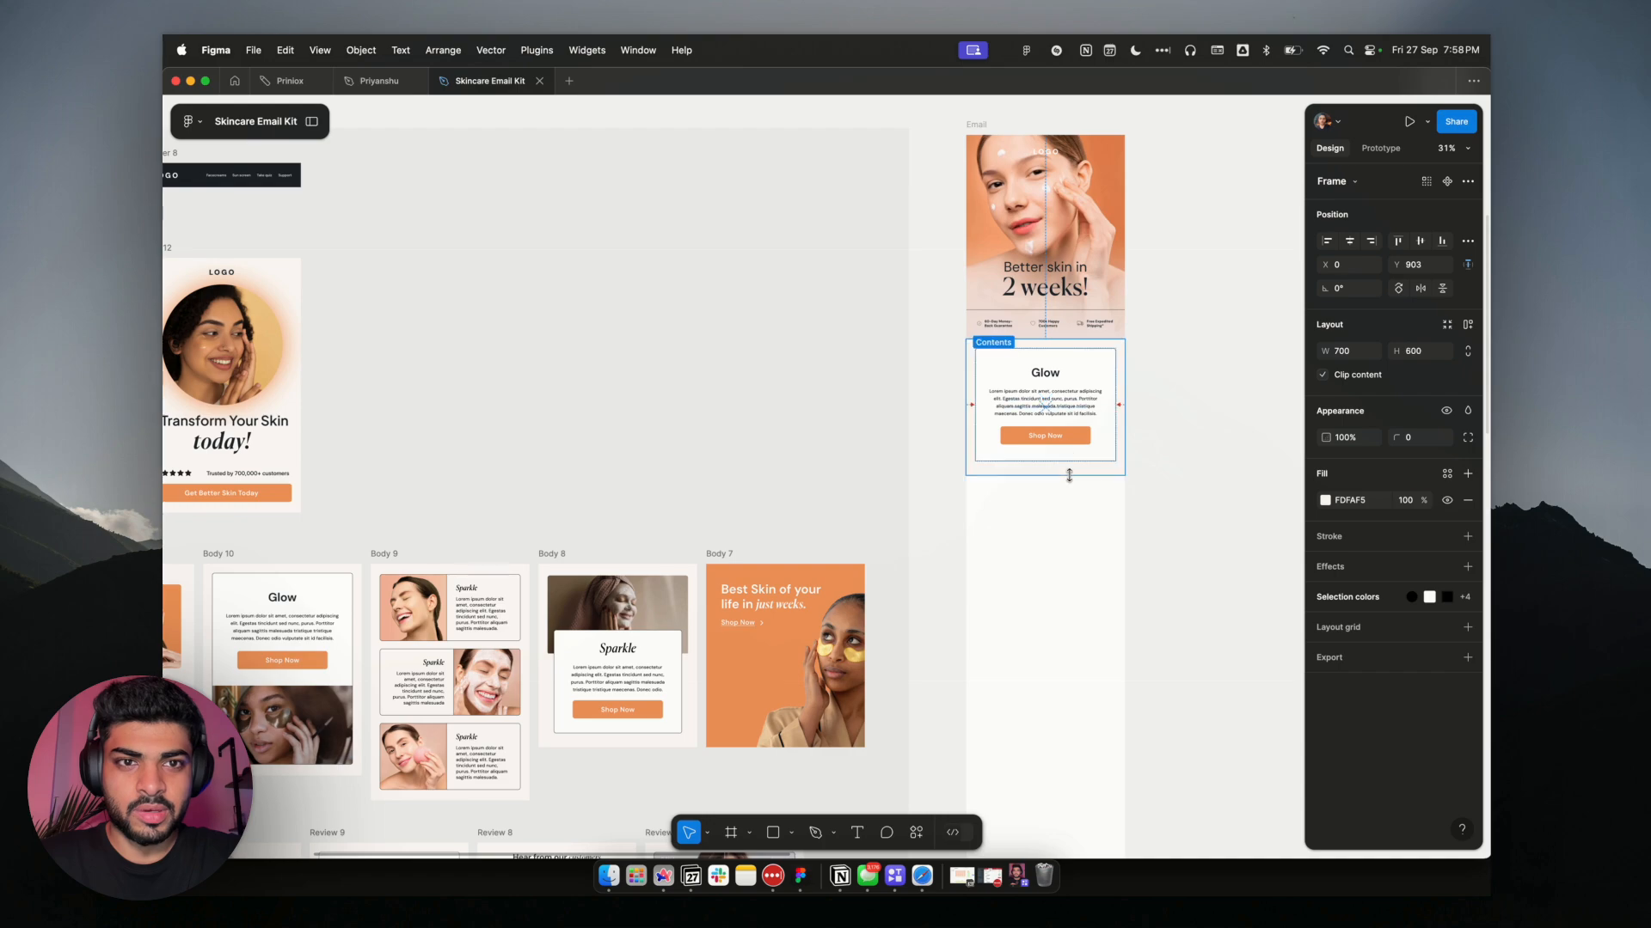
pyautogui.click(1282, 450)
# Place a copy of the Product Categories 10 block in the Email frame below the Glow card
pyautogui.scroll(-5, 1282, 450)
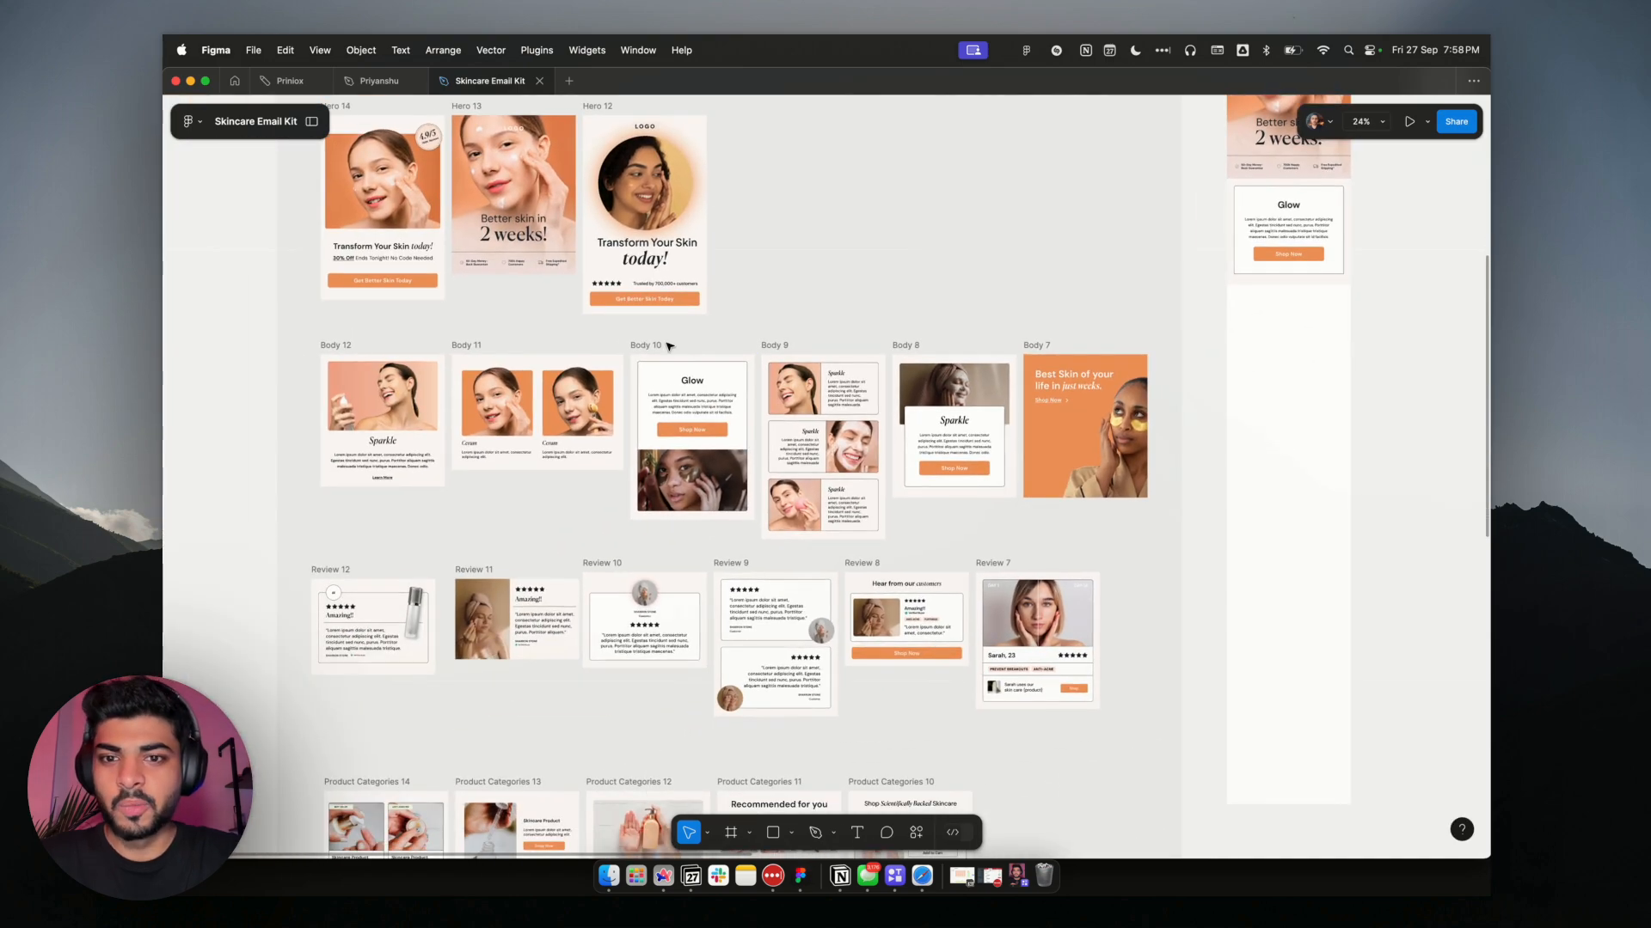
pyautogui.scroll(-5, 669, 346)
pyautogui.scroll(-3, 669, 346)
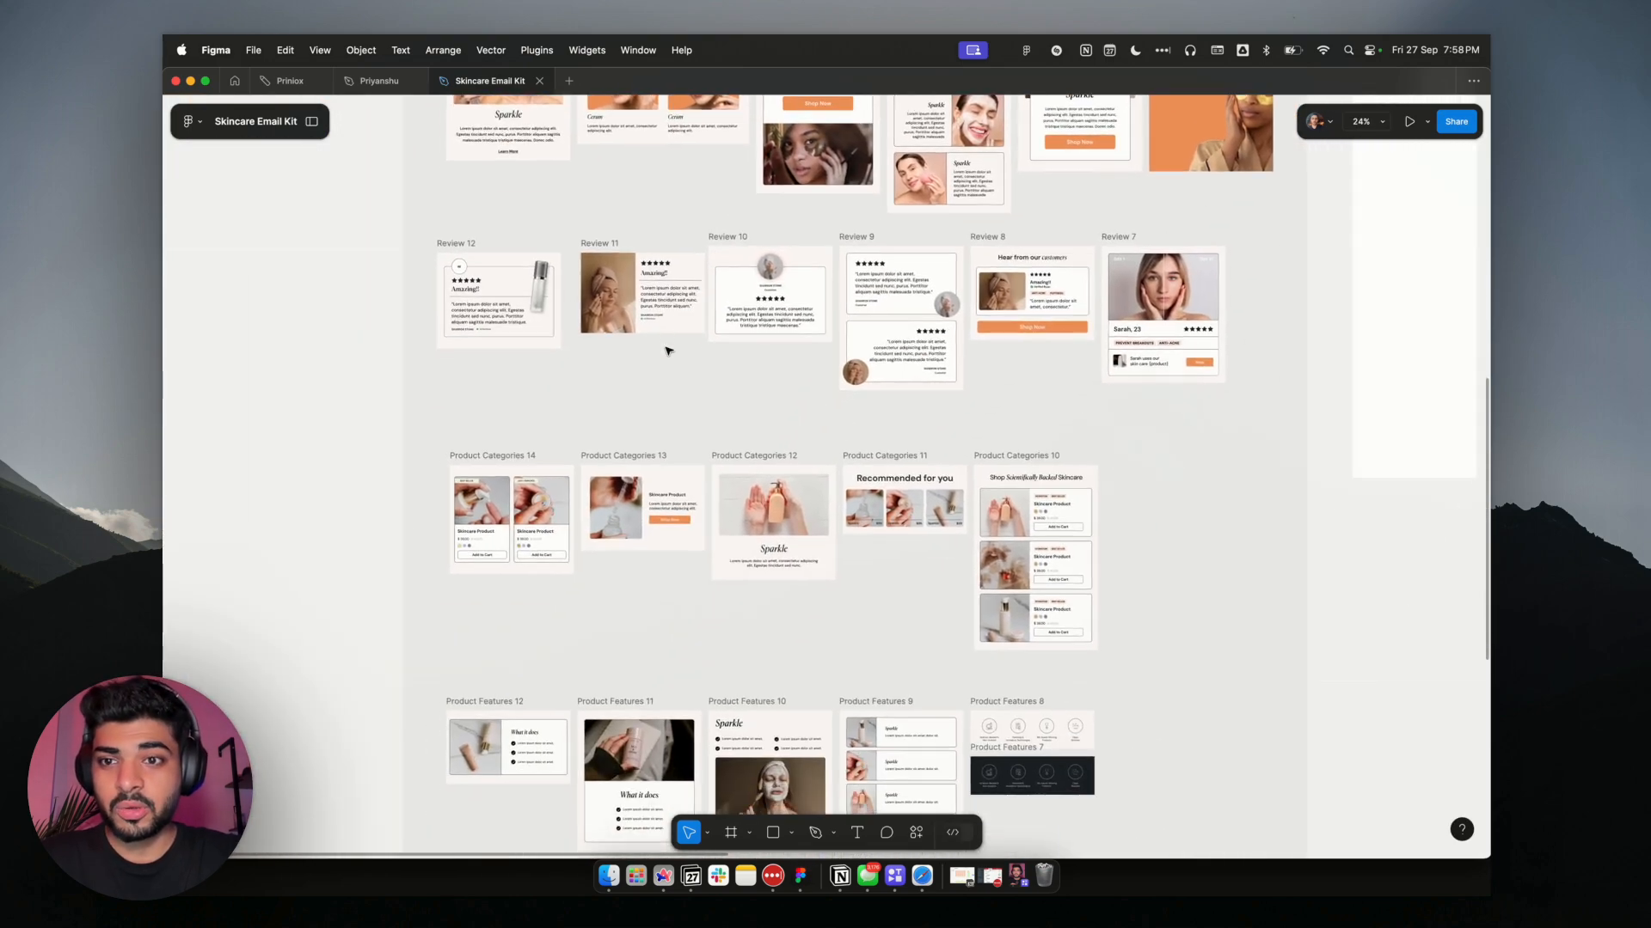
pyautogui.click(507, 456)
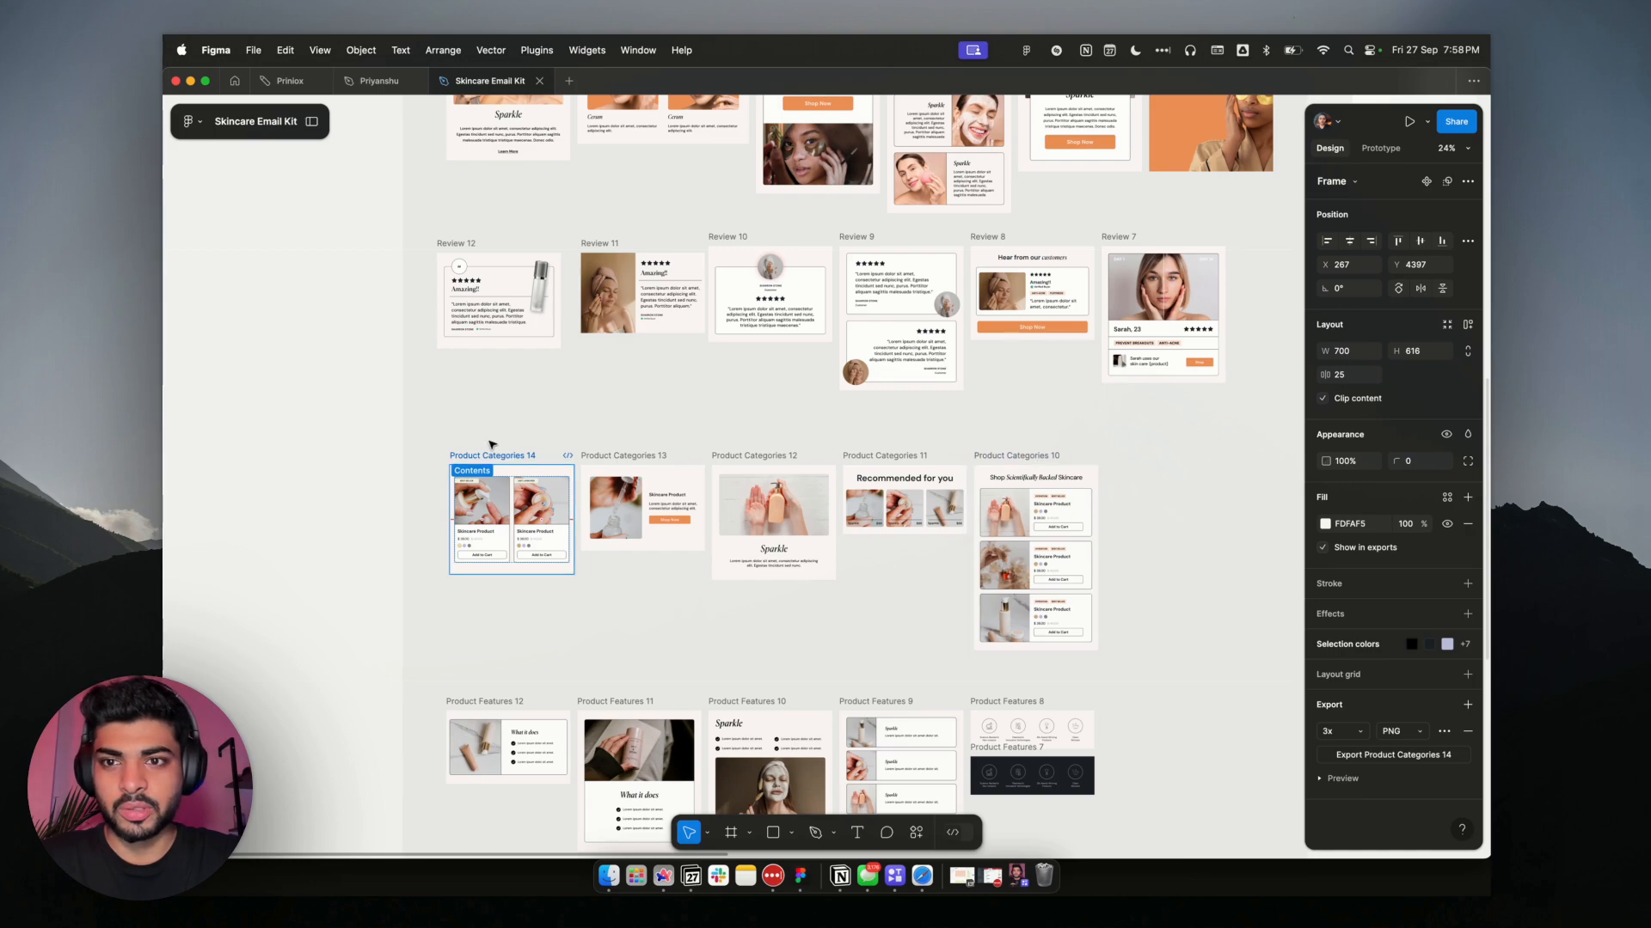
pyautogui.click(1032, 456)
pyautogui.hscroll(5, 1035, 456)
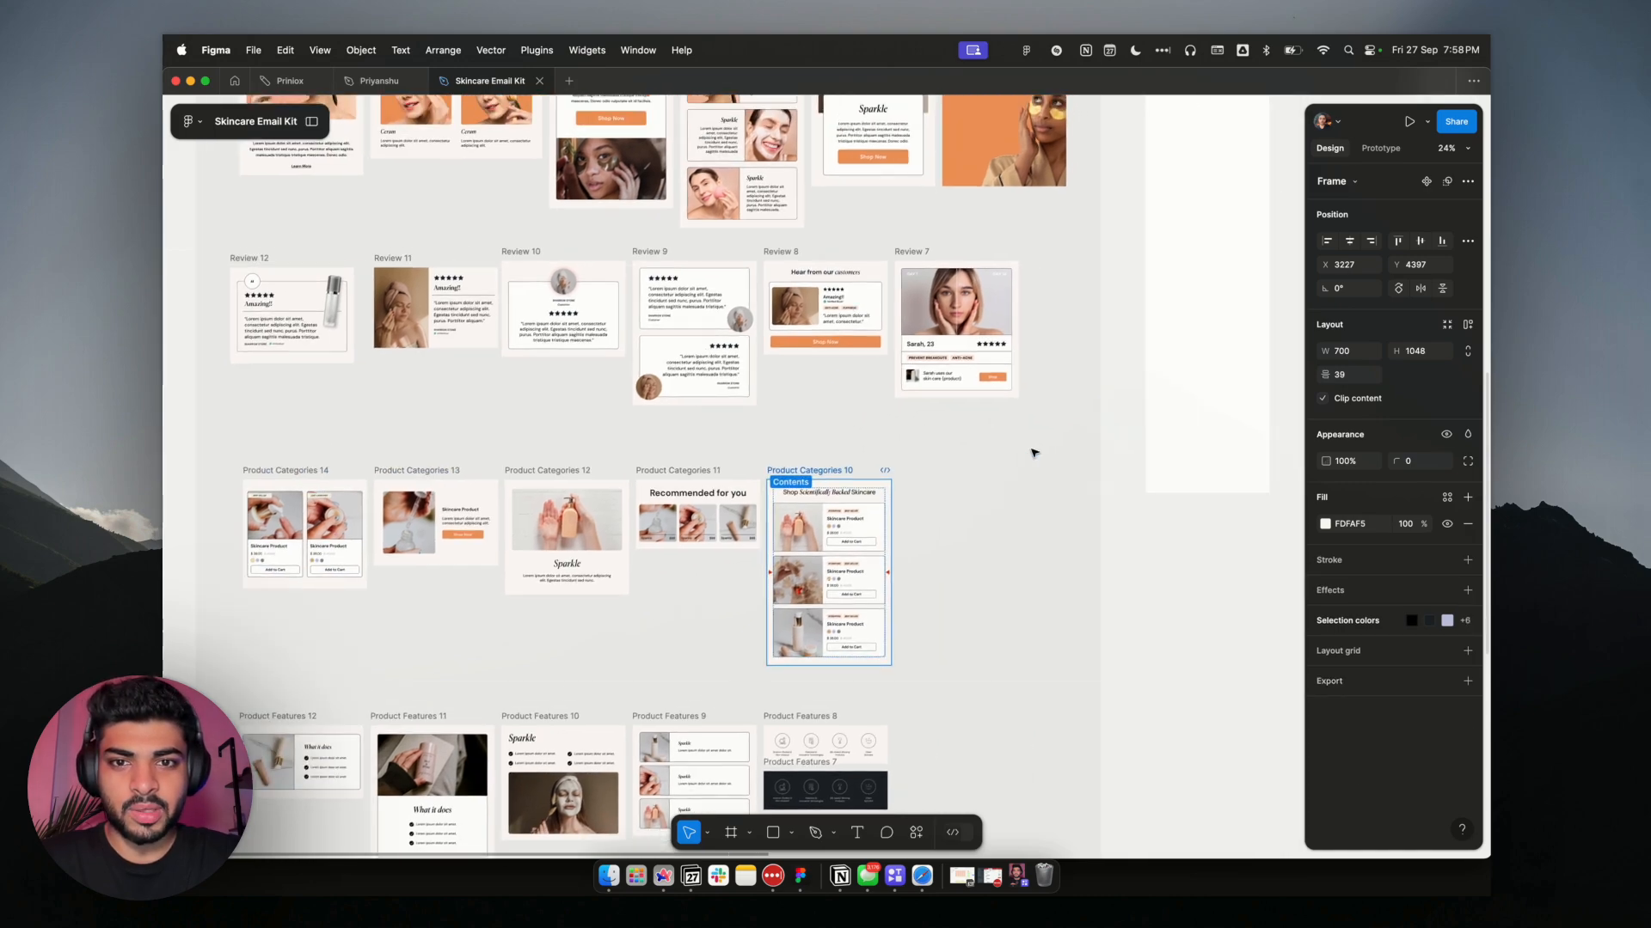
pyautogui.moveTo(830, 564); pyautogui.dragTo(1132, 158)
pyautogui.scroll(3, 1132, 158)
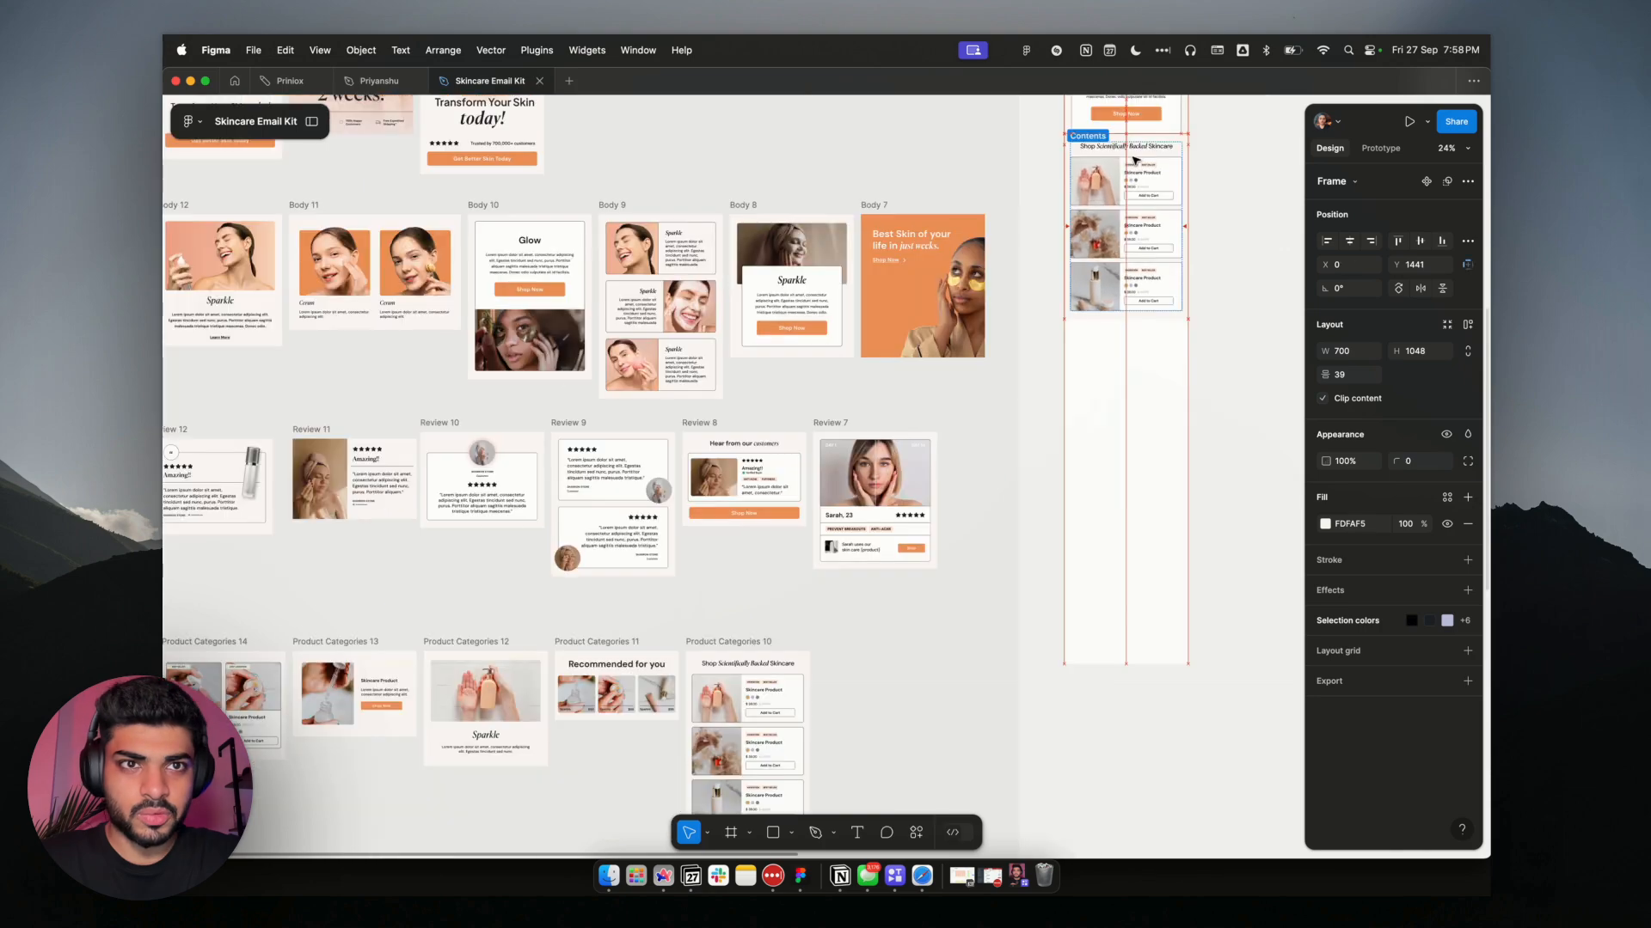
pyautogui.scroll(5, 1133, 157)
pyautogui.hscroll(3, 1133, 157)
pyautogui.scroll(2, 1133, 157)
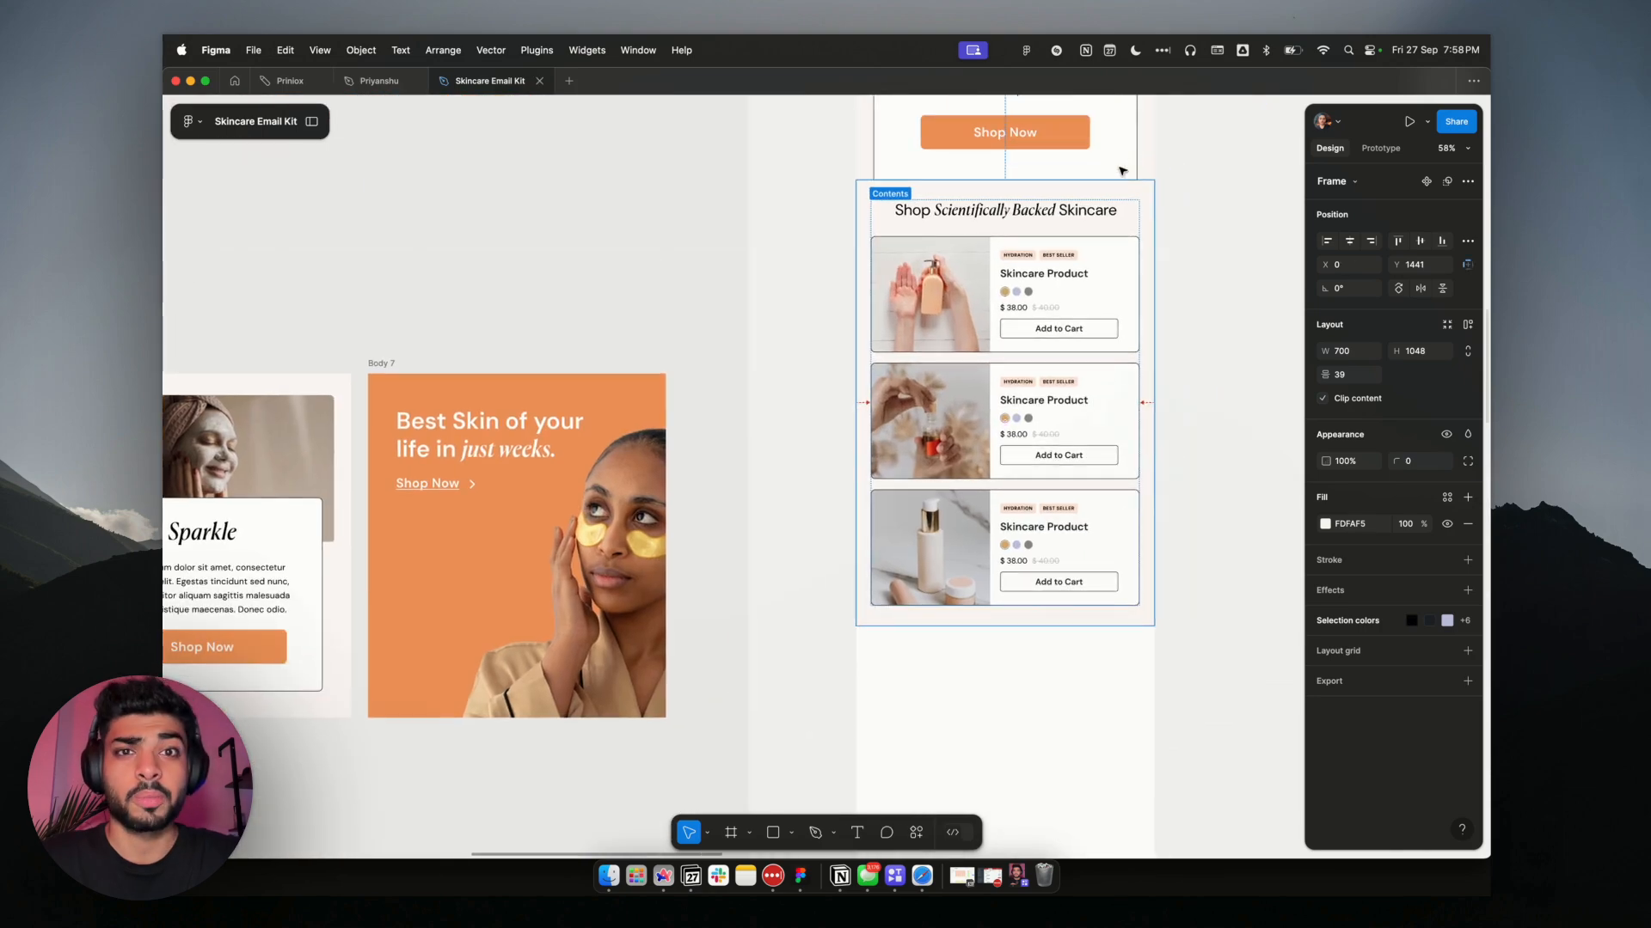
pyautogui.scroll(-2, 1092, 237)
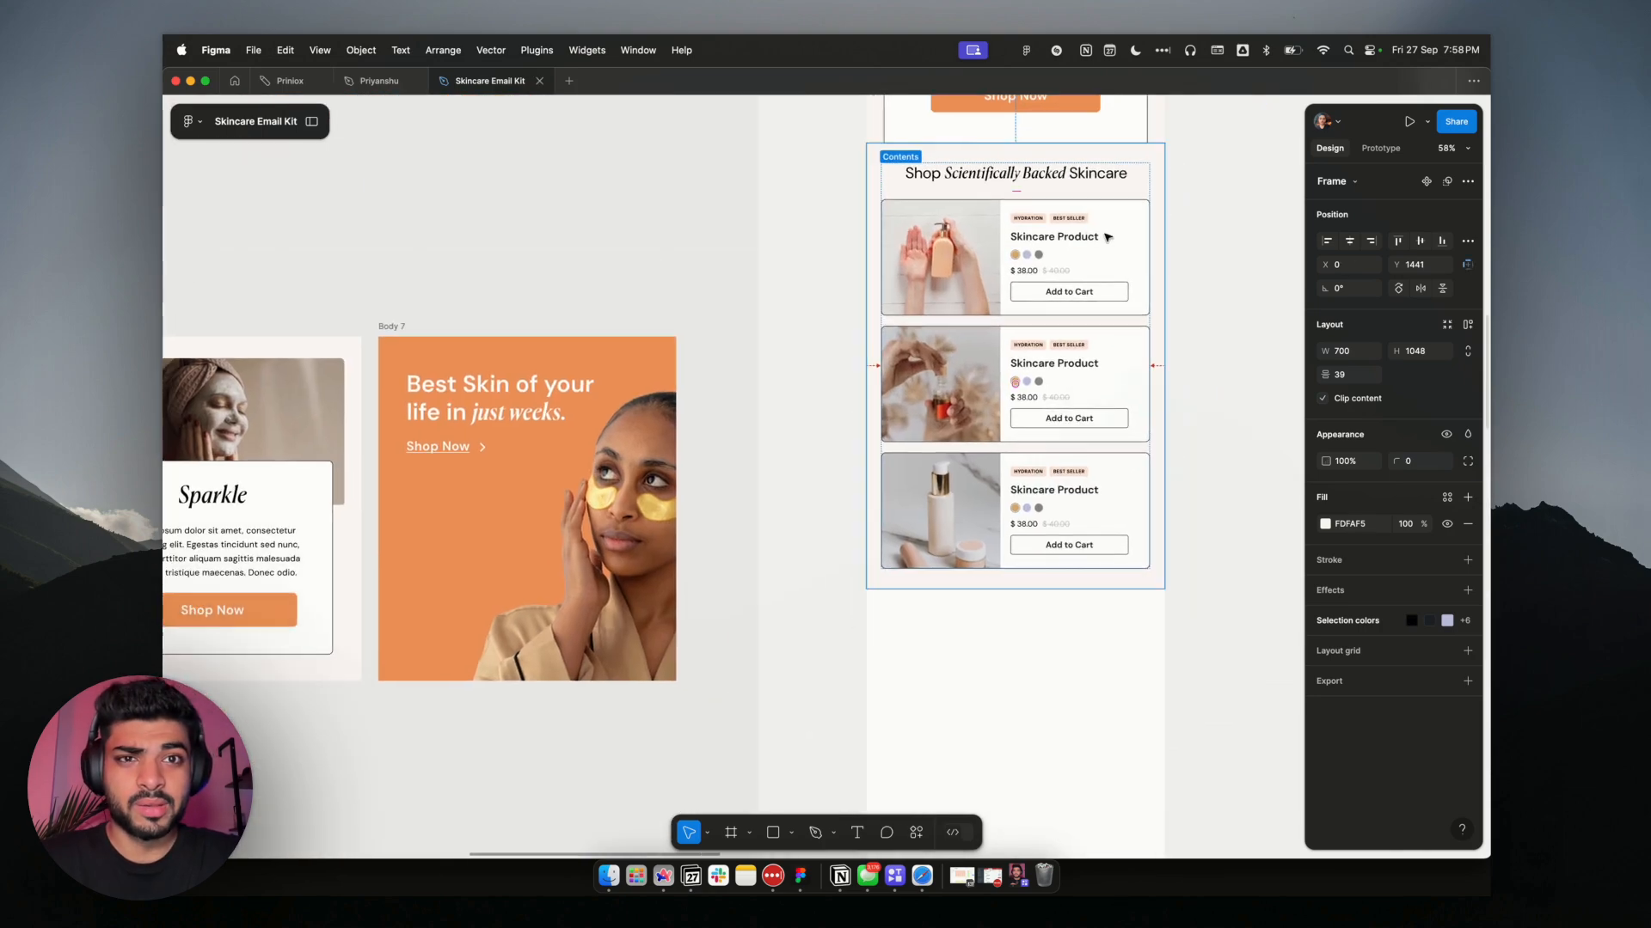
pyautogui.click(1216, 297)
# Place a copy of the Review 10 block in the Email frame below the product list
pyautogui.scroll(-3, 1106, 416)
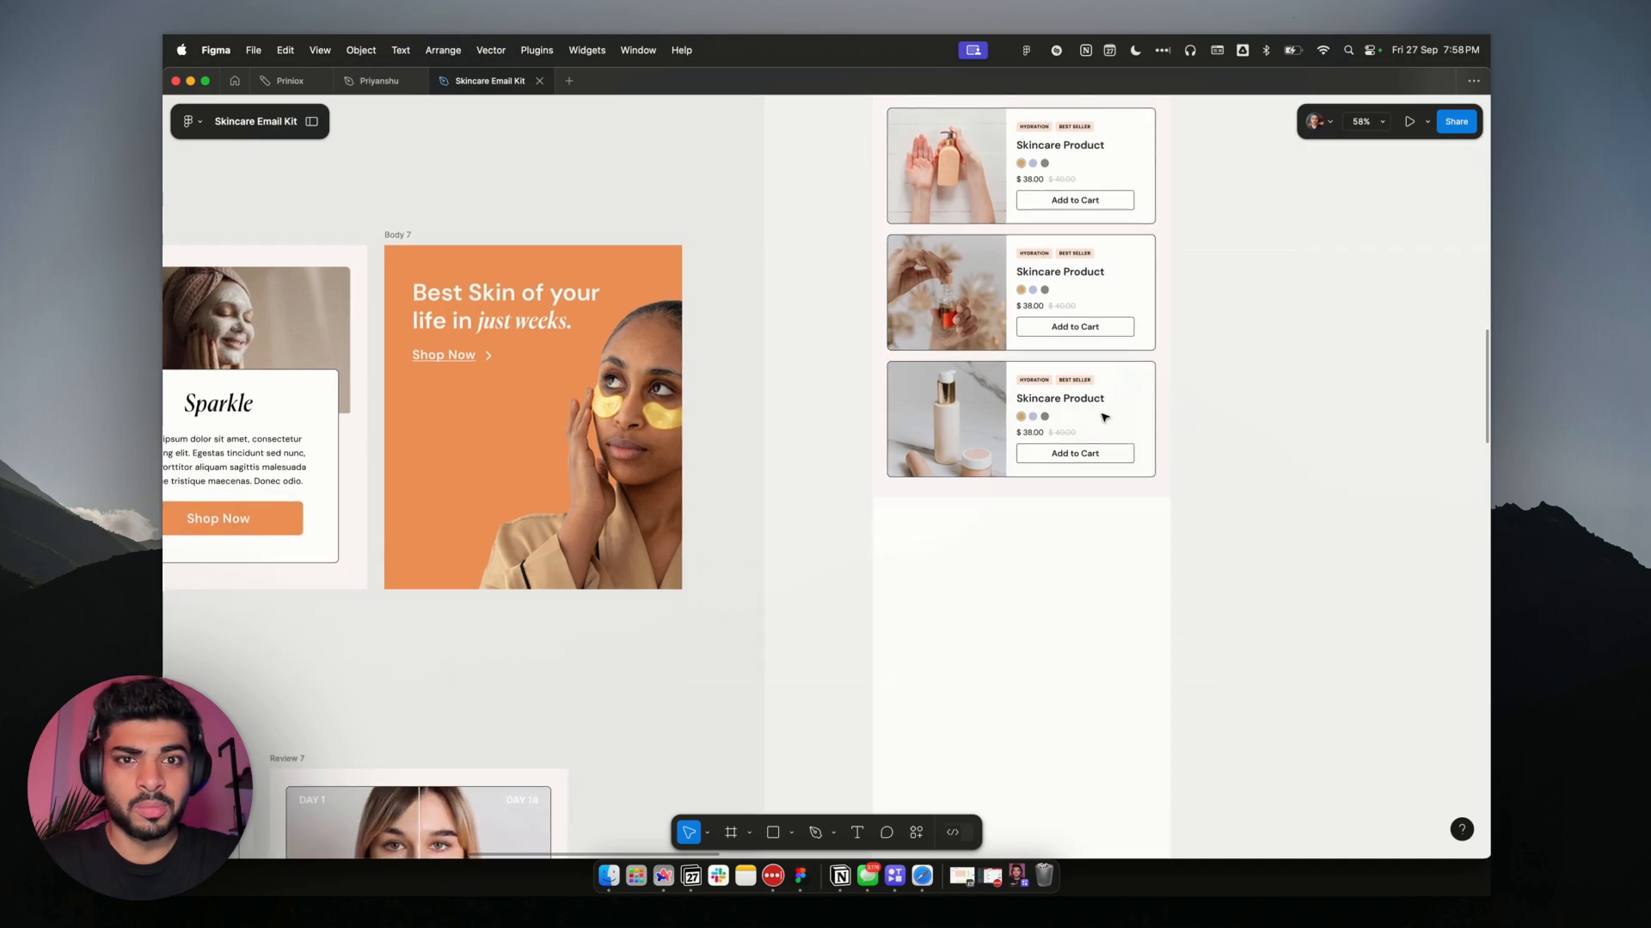
pyautogui.scroll(-5, 1104, 417)
pyautogui.scroll(-5, 1105, 417)
pyautogui.hscroll(-3, 724, 378)
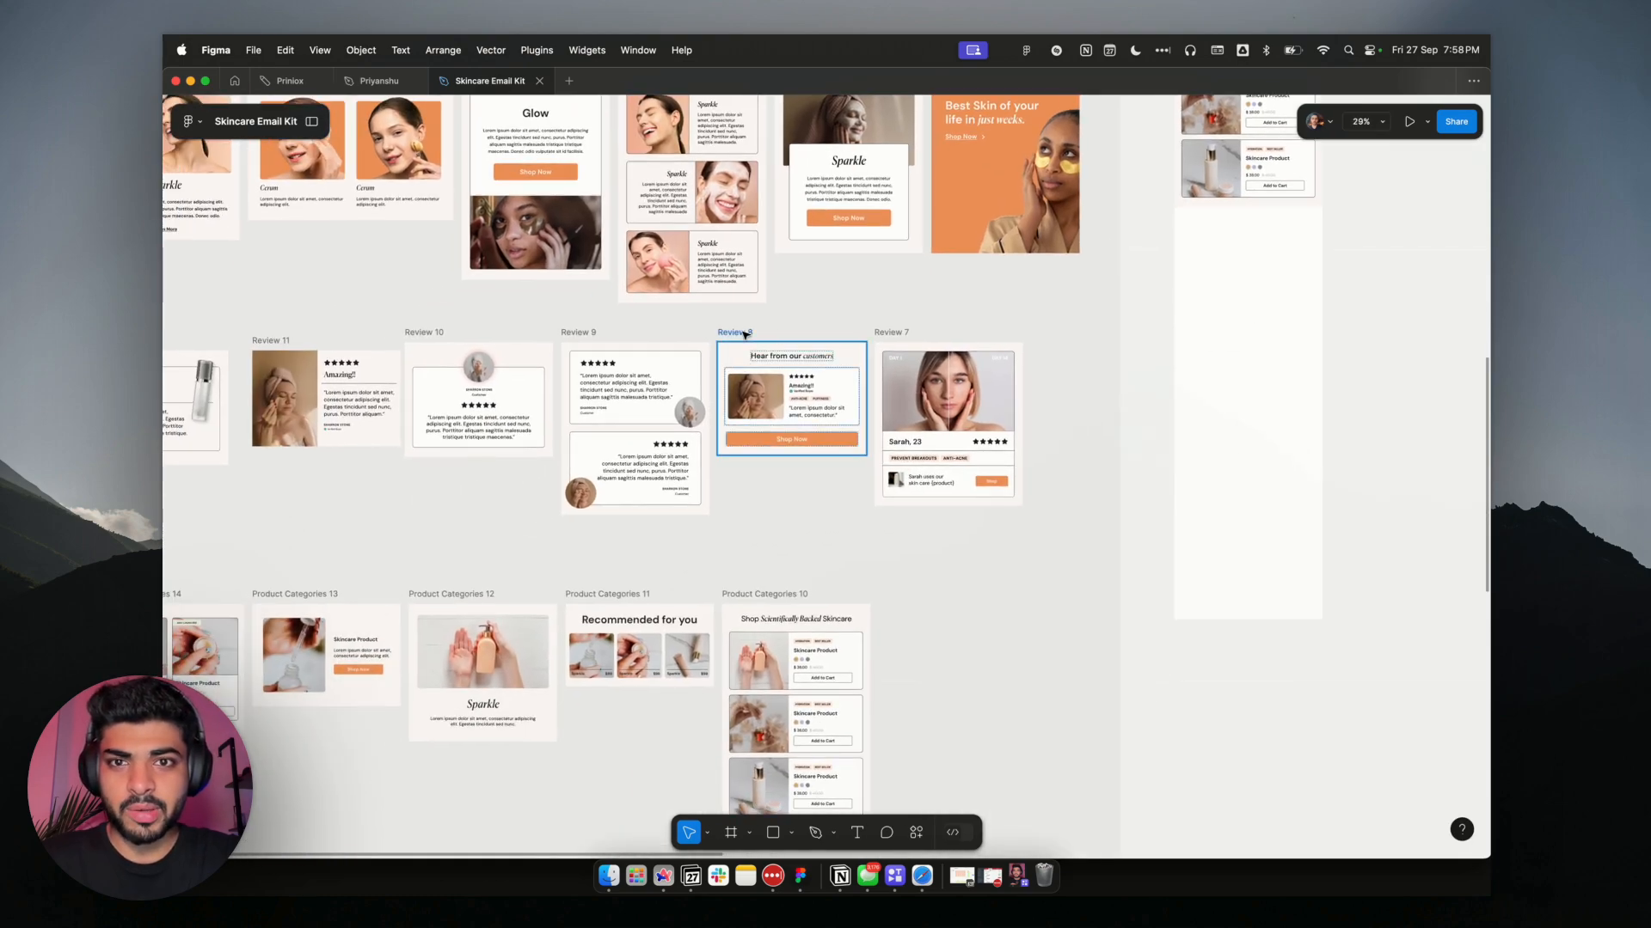
pyautogui.click(744, 333)
pyautogui.scroll(2, 927, 410)
pyautogui.hscroll(2, 927, 410)
pyautogui.scroll(-3, 688, 412)
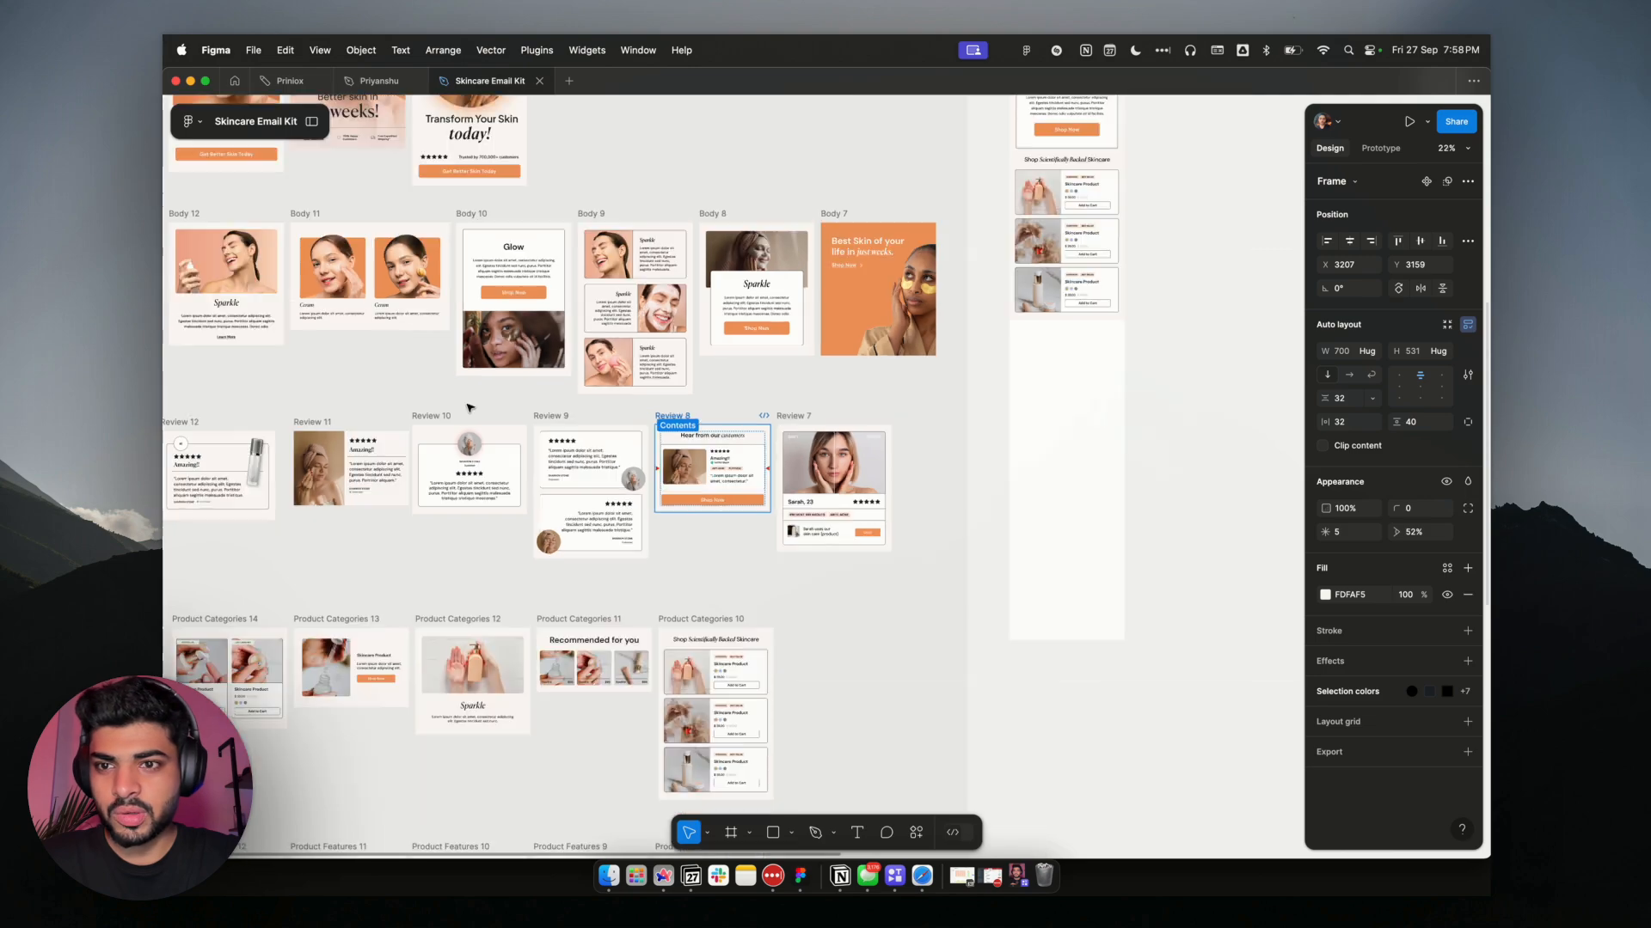
pyautogui.click(436, 414)
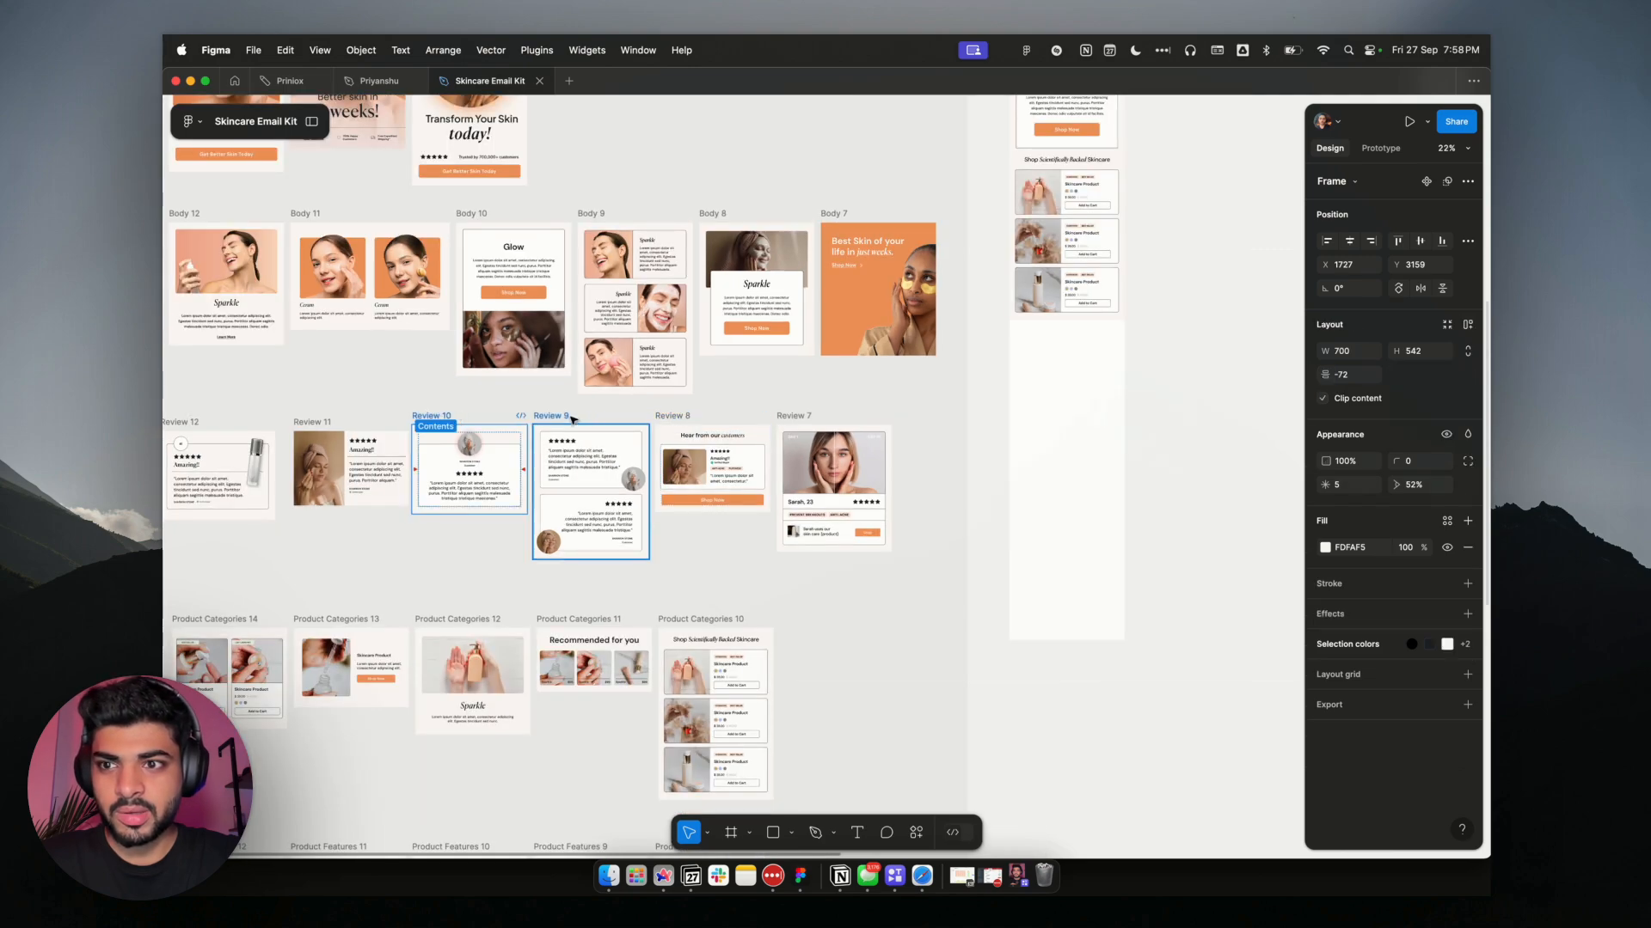
pyautogui.moveTo(520, 449); pyautogui.dragTo(1068, 365)
# Place a copy of the Product Features 10 block in the Email frame below the Review 10 block
pyautogui.scroll(3, 1068, 366)
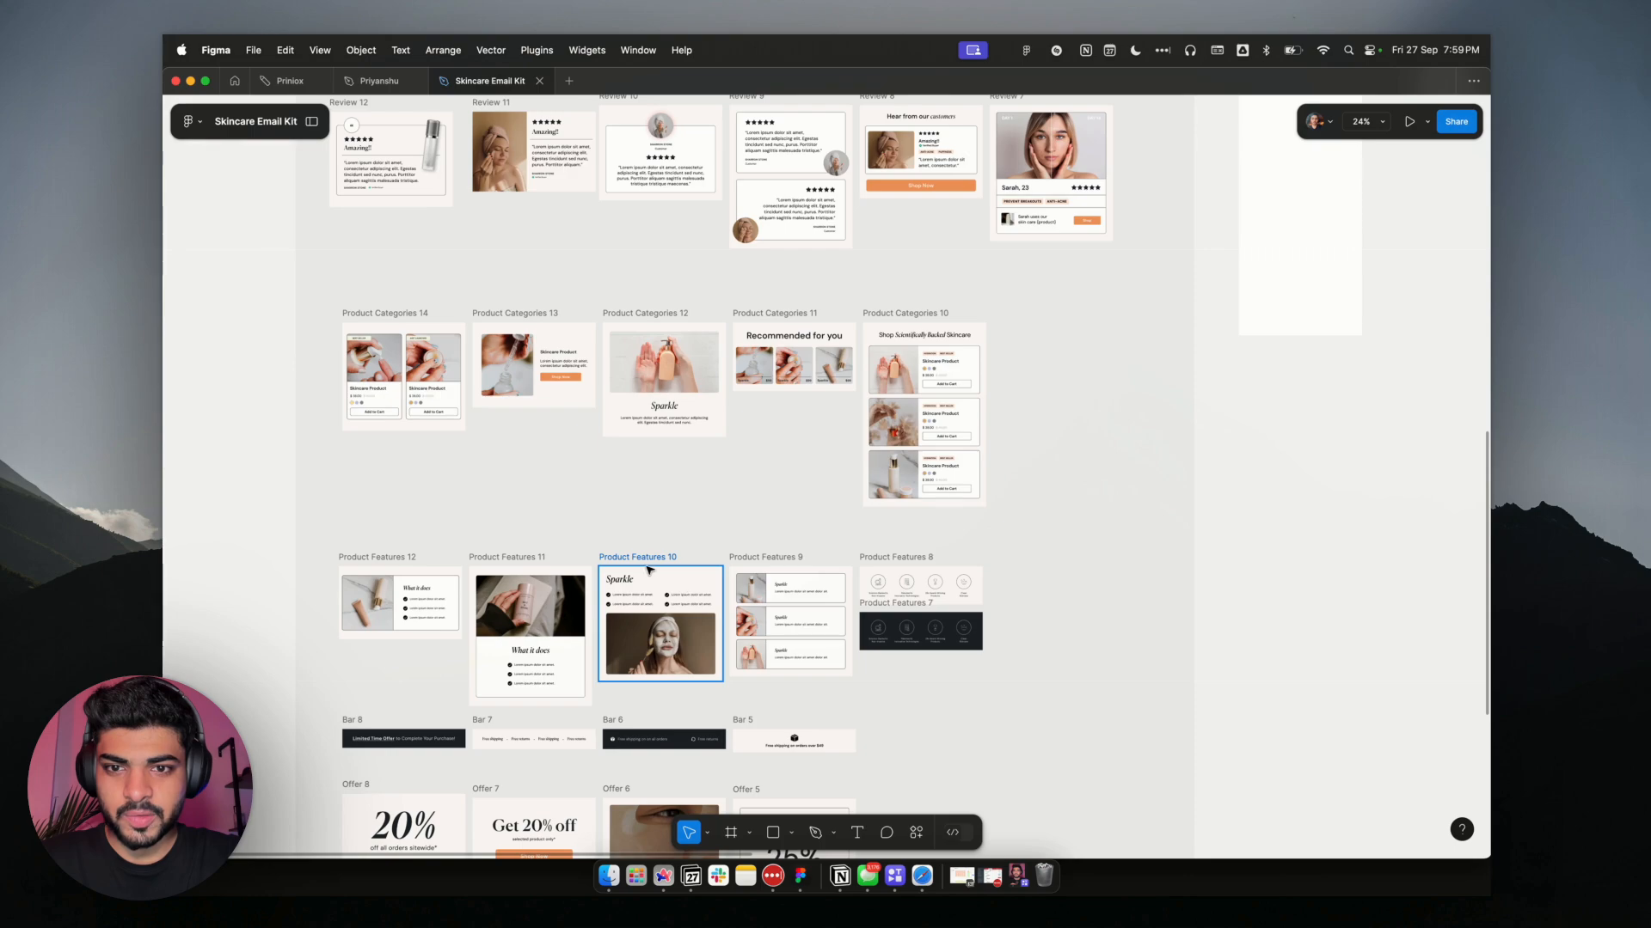
pyautogui.scroll(-2, 650, 569)
pyautogui.hscroll(-1, 650, 569)
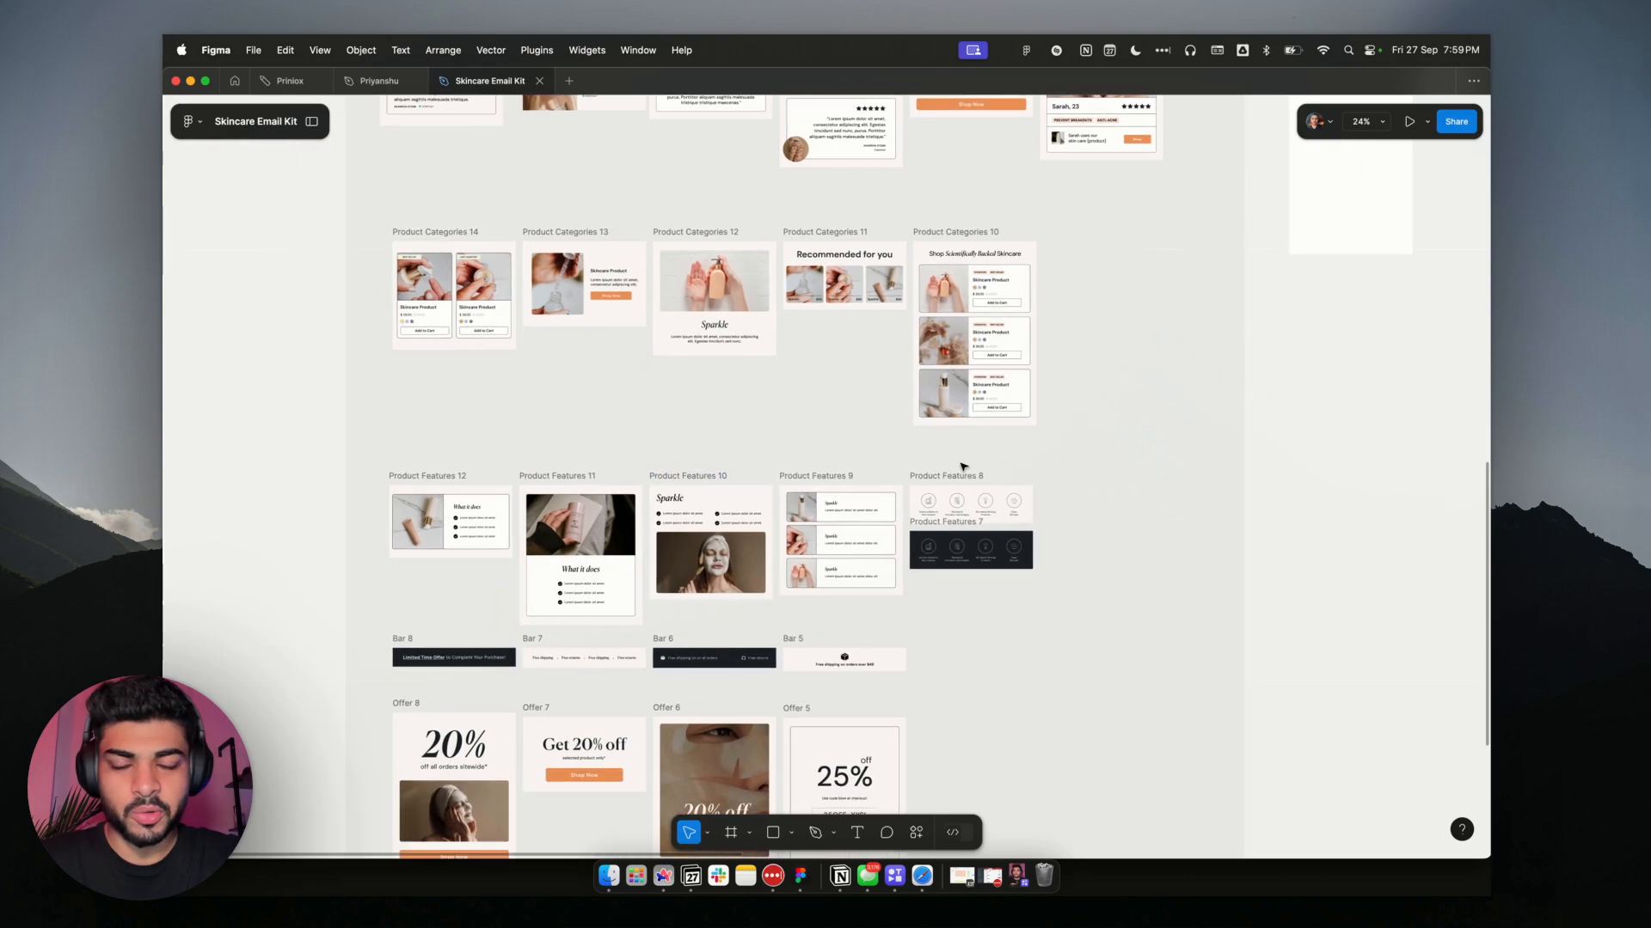
pyautogui.click(696, 477)
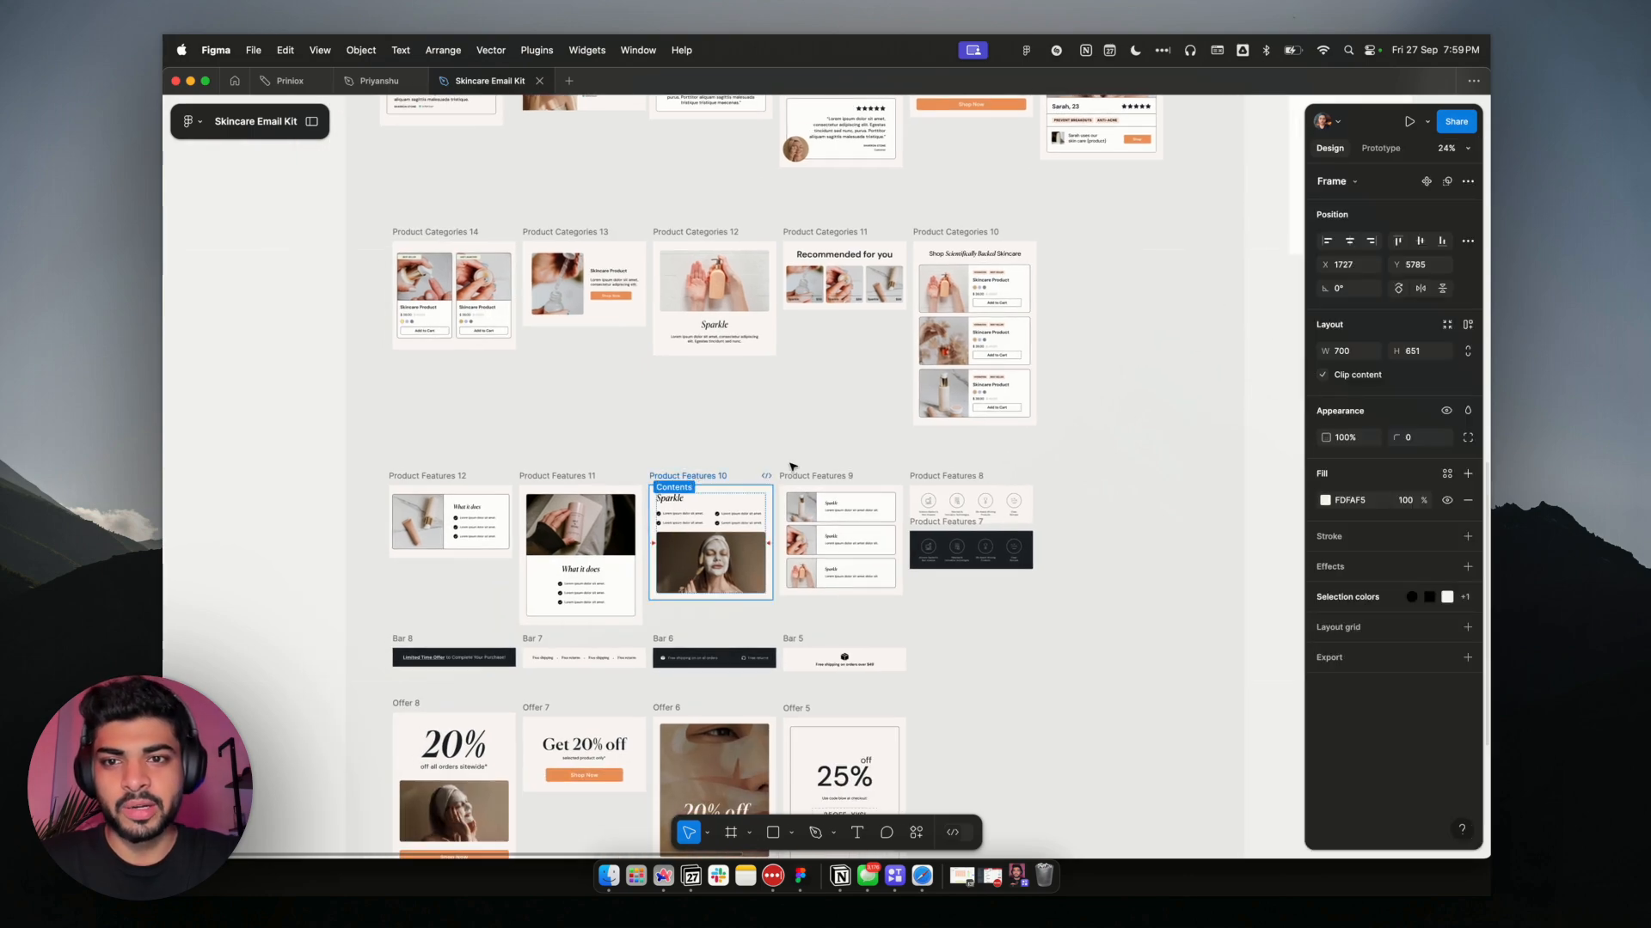
pyautogui.scroll(1, 791, 466)
pyautogui.hscroll(1, 792, 466)
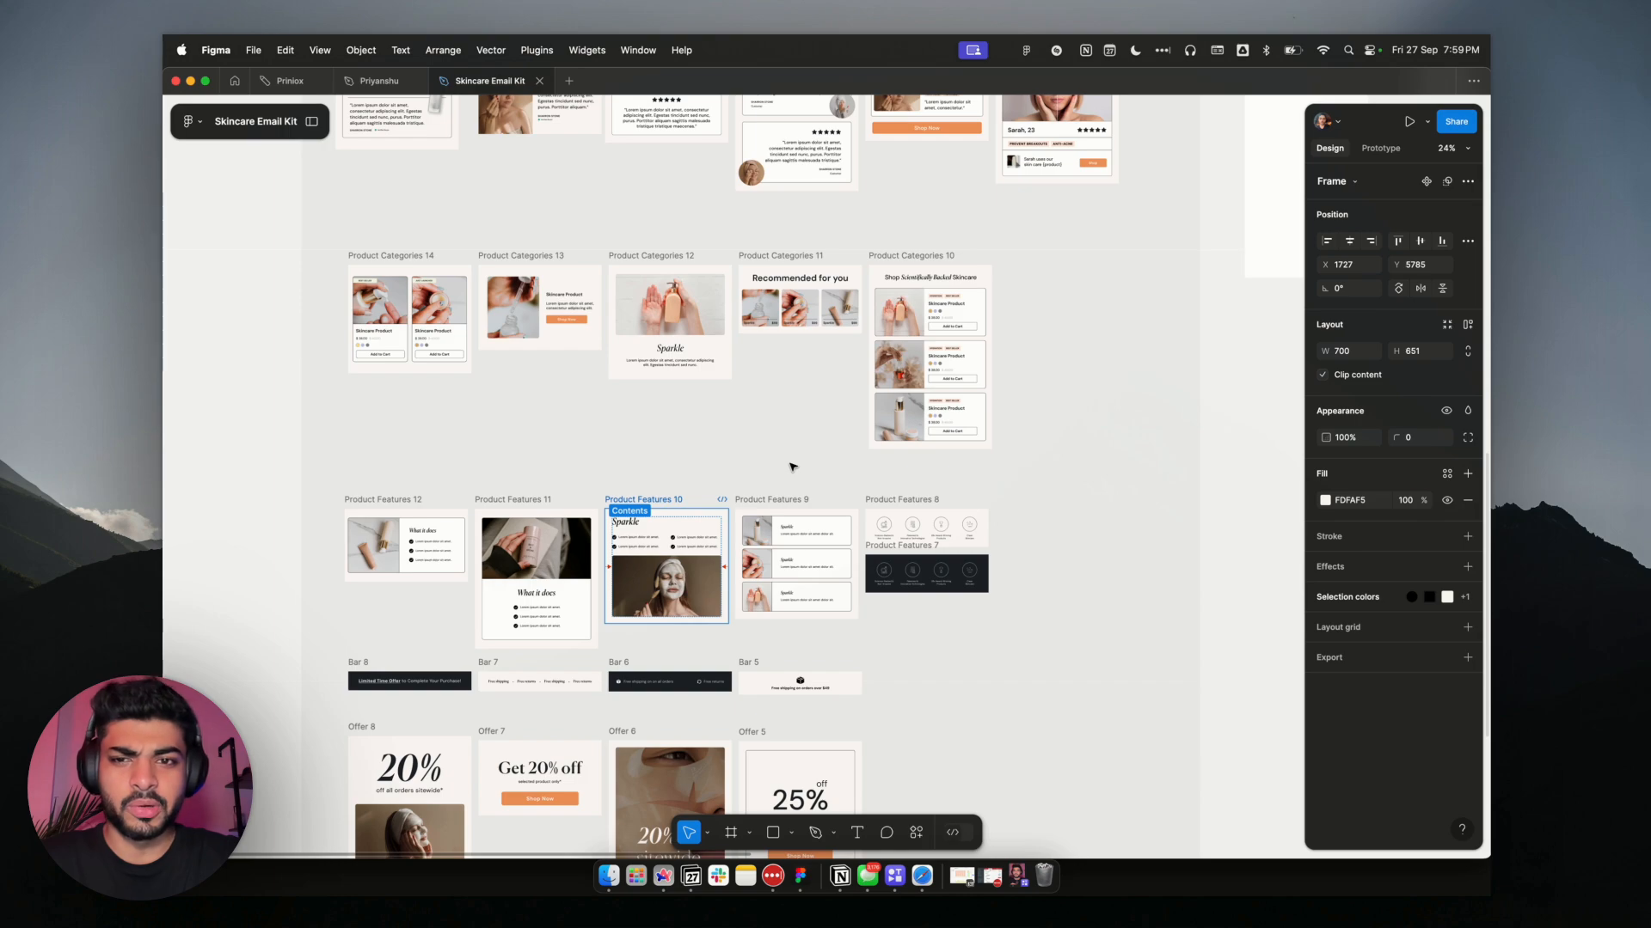
pyautogui.scroll(3, 498, 509)
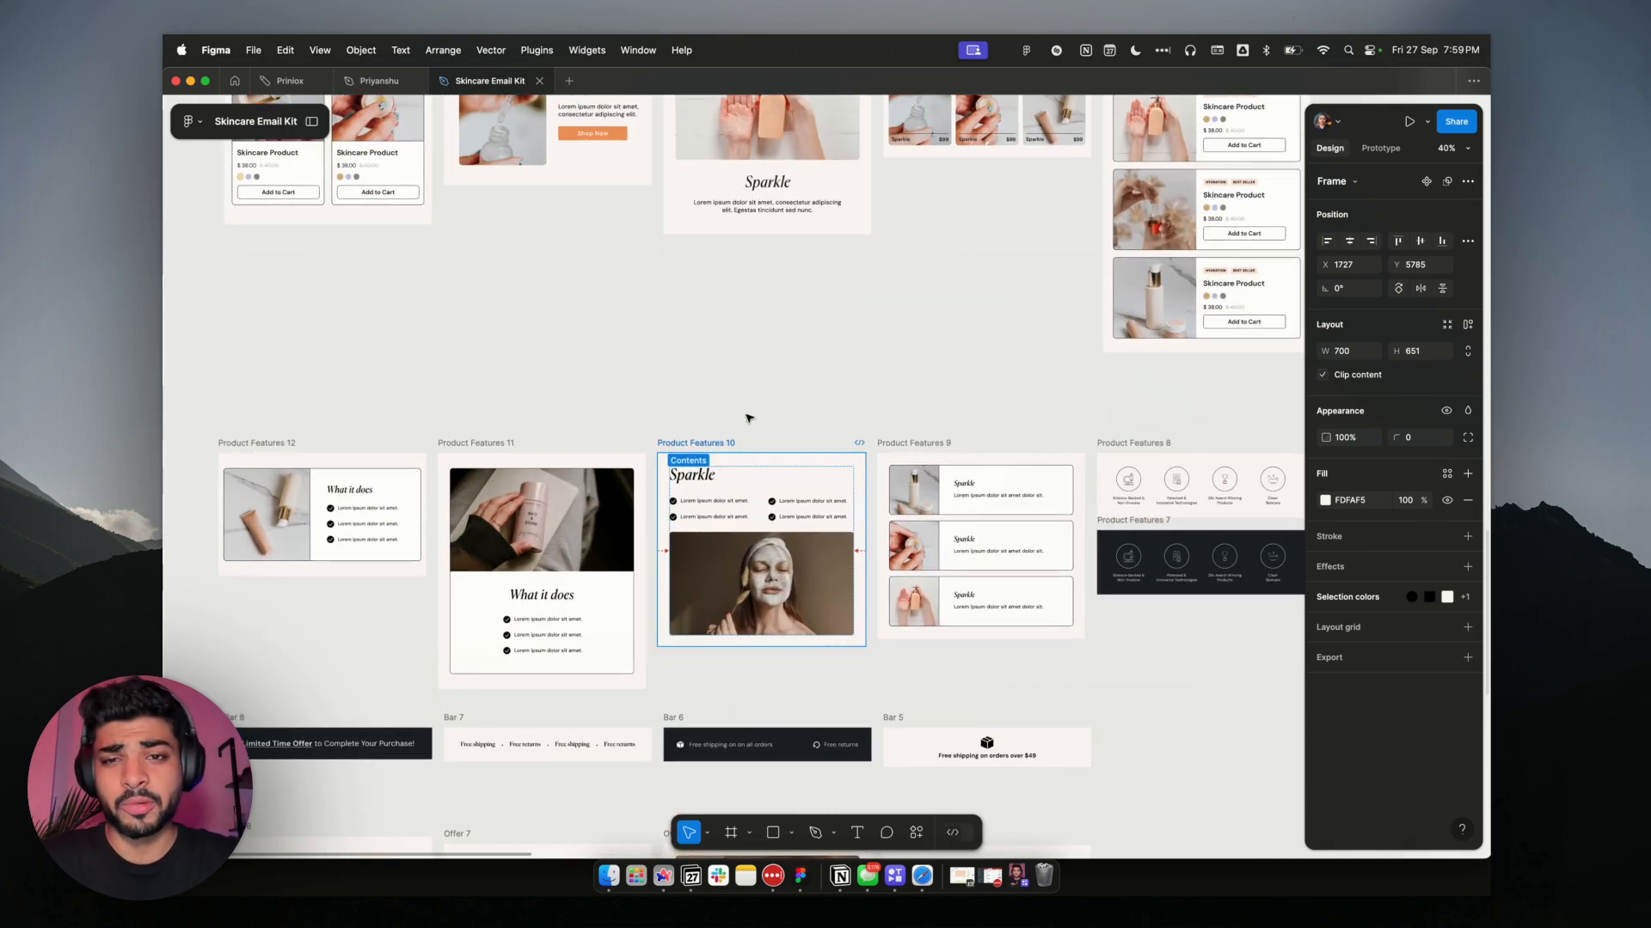
pyautogui.scroll(-3, 748, 418)
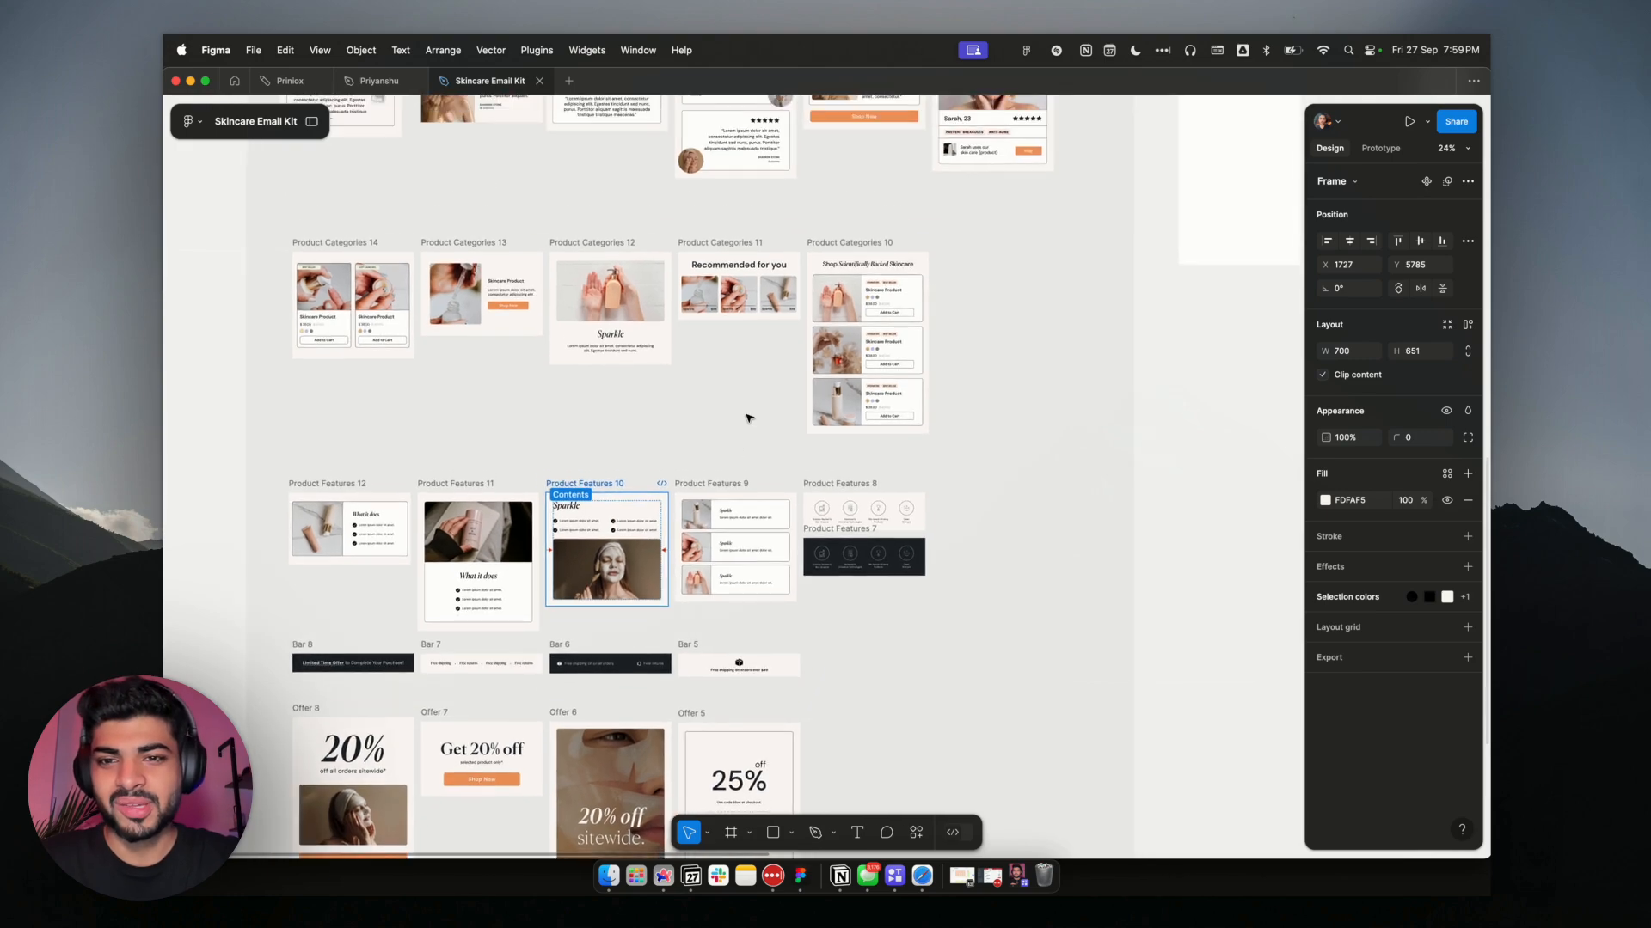
pyautogui.scroll(-2, 740, 425)
pyautogui.scroll(3, 679, 455)
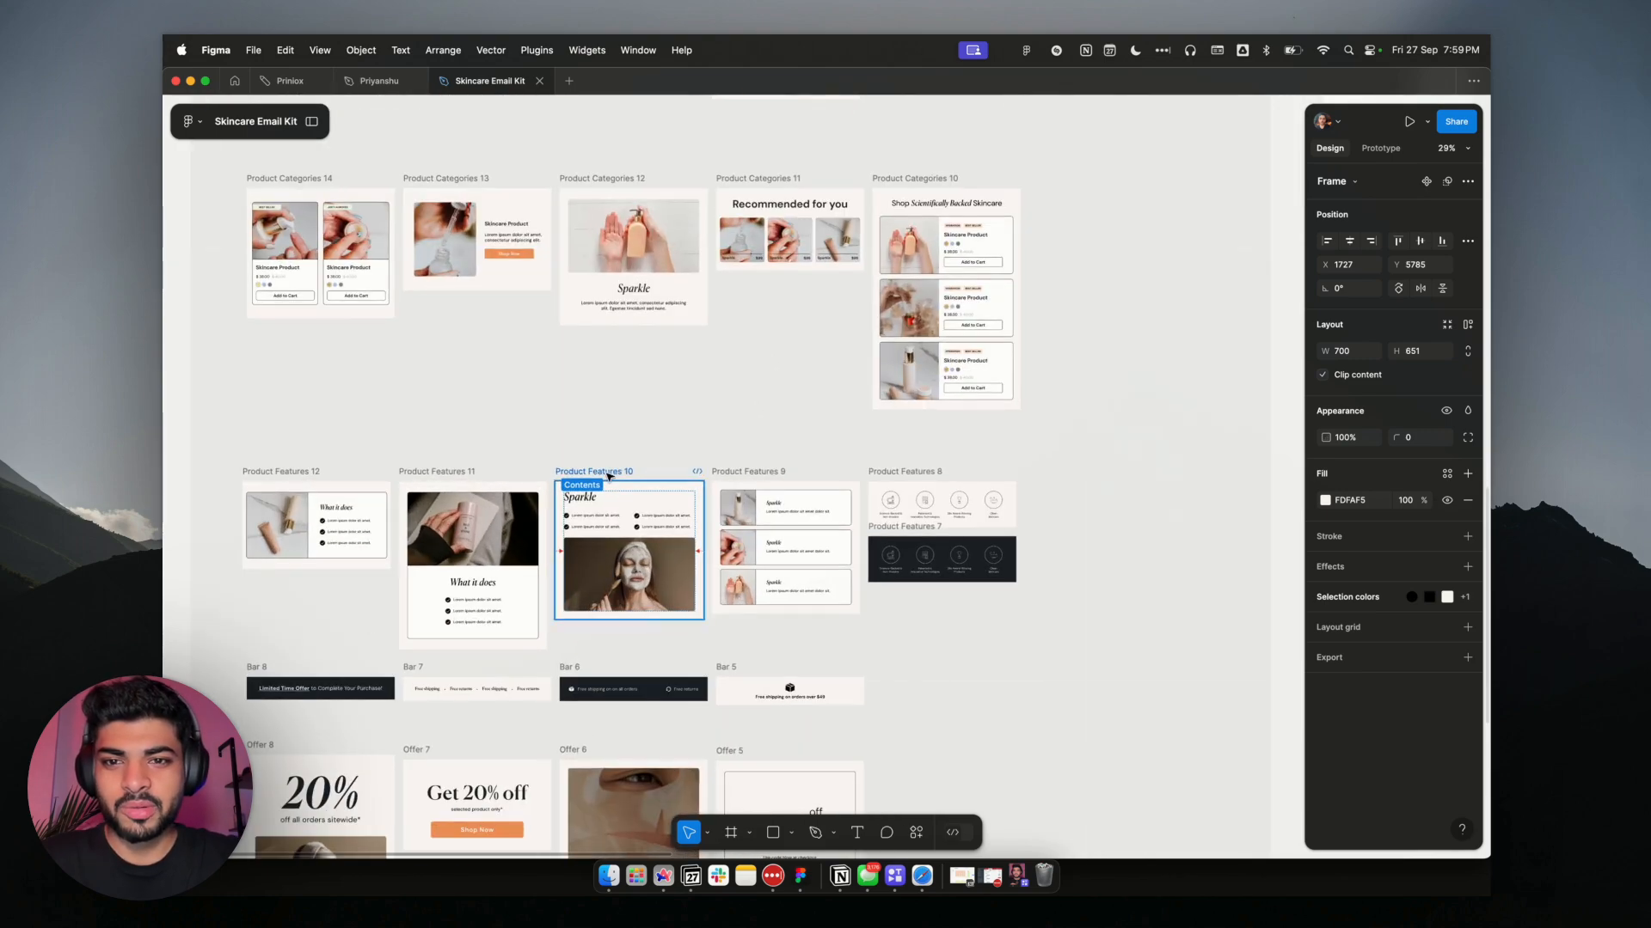
pyautogui.moveTo(603, 569); pyautogui.dragTo(1186, 372)
pyautogui.scroll(3, 1186, 372)
pyautogui.hscroll(3, 1186, 372)
pyautogui.moveTo(905, 650); pyautogui.dragTo(1092, 273)
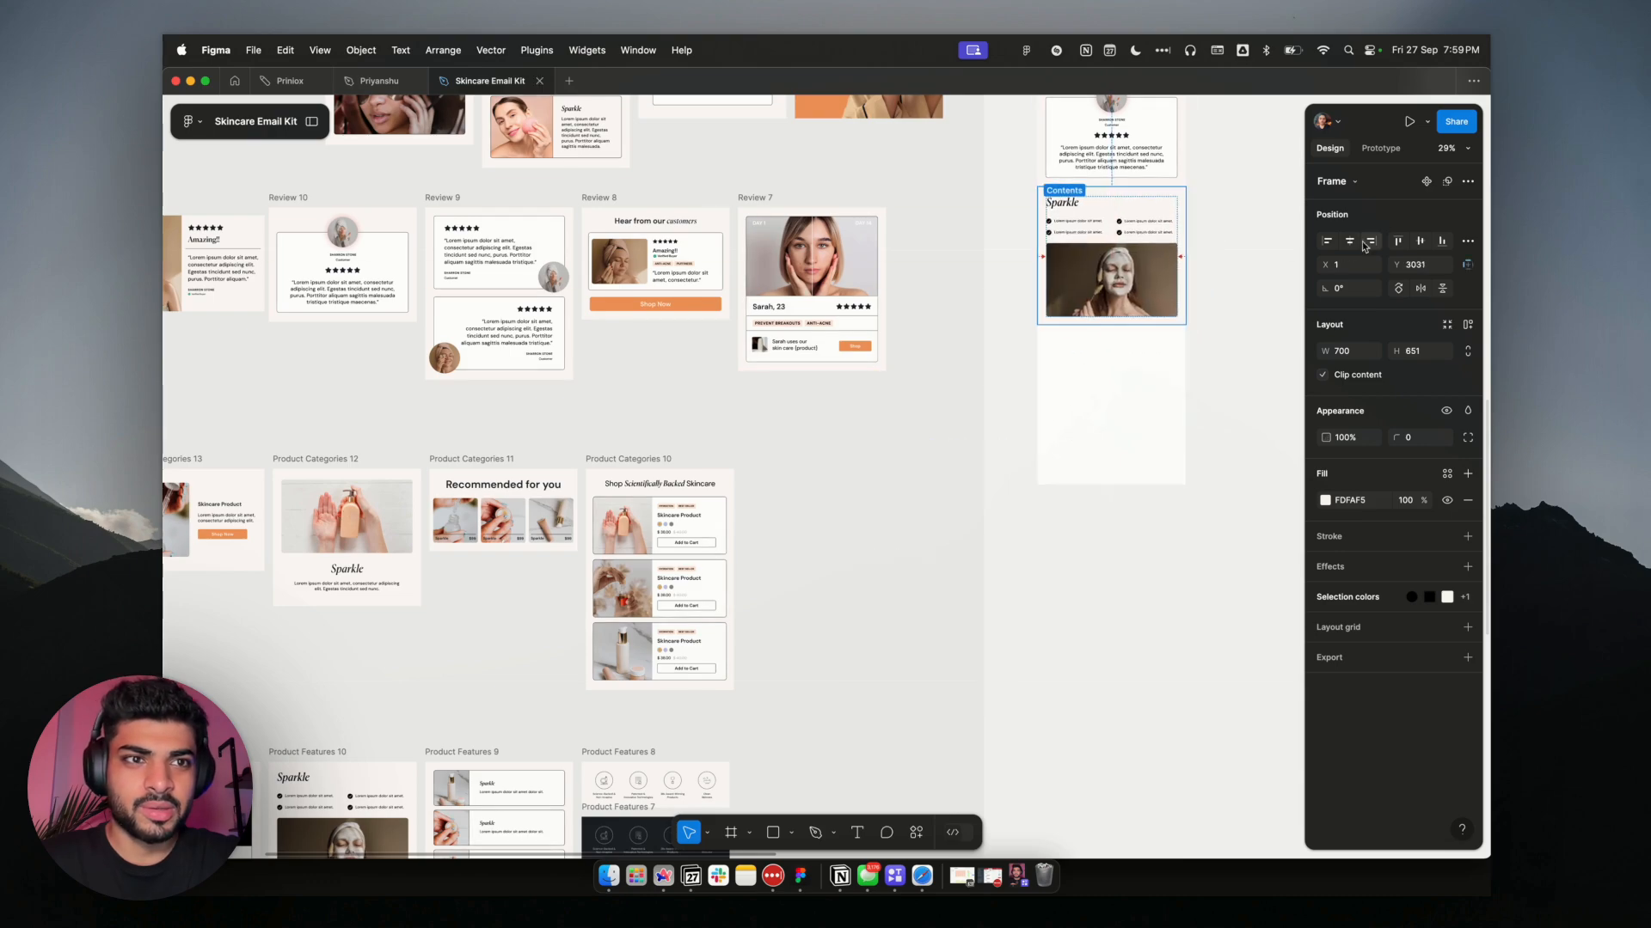
pyautogui.click(1242, 247)
pyautogui.scroll(3, 1234, 362)
pyautogui.hscroll(1, 1235, 361)
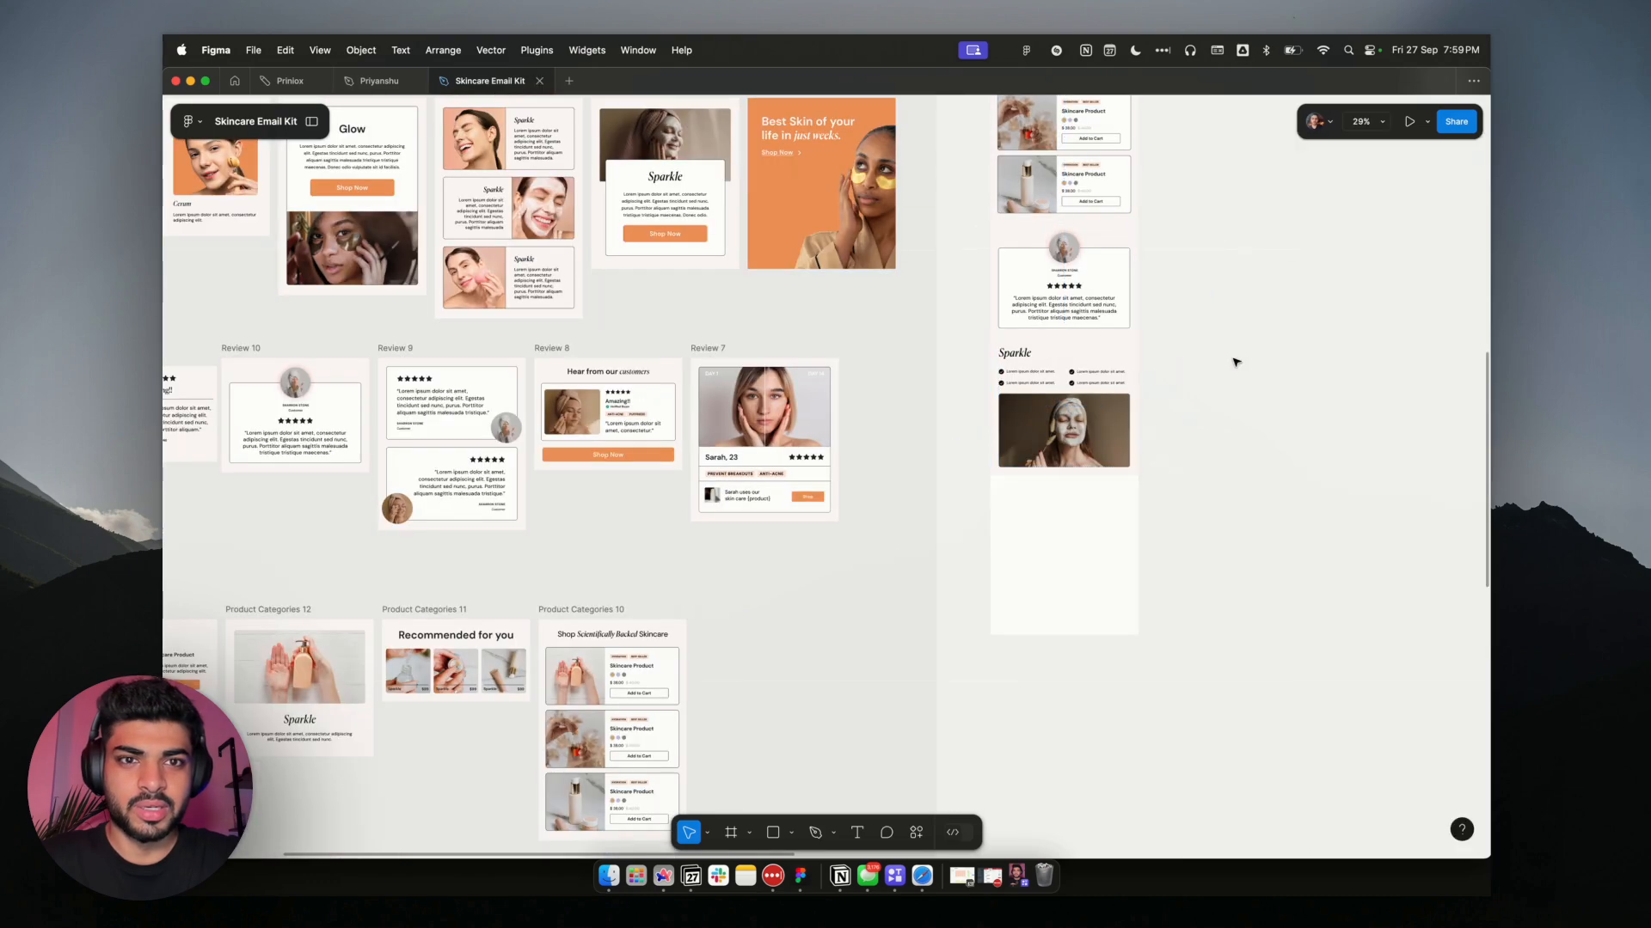
# Delete the Product Features 10 copy from the Email frame
pyautogui.click(1076, 387)
pyautogui.press('Delete')
# Place a copy of the Product Features 8 icon block in the Email frame, leaving a gap below the review
pyautogui.hscroll(-5, 1077, 386)
pyautogui.scroll(-2, 1077, 387)
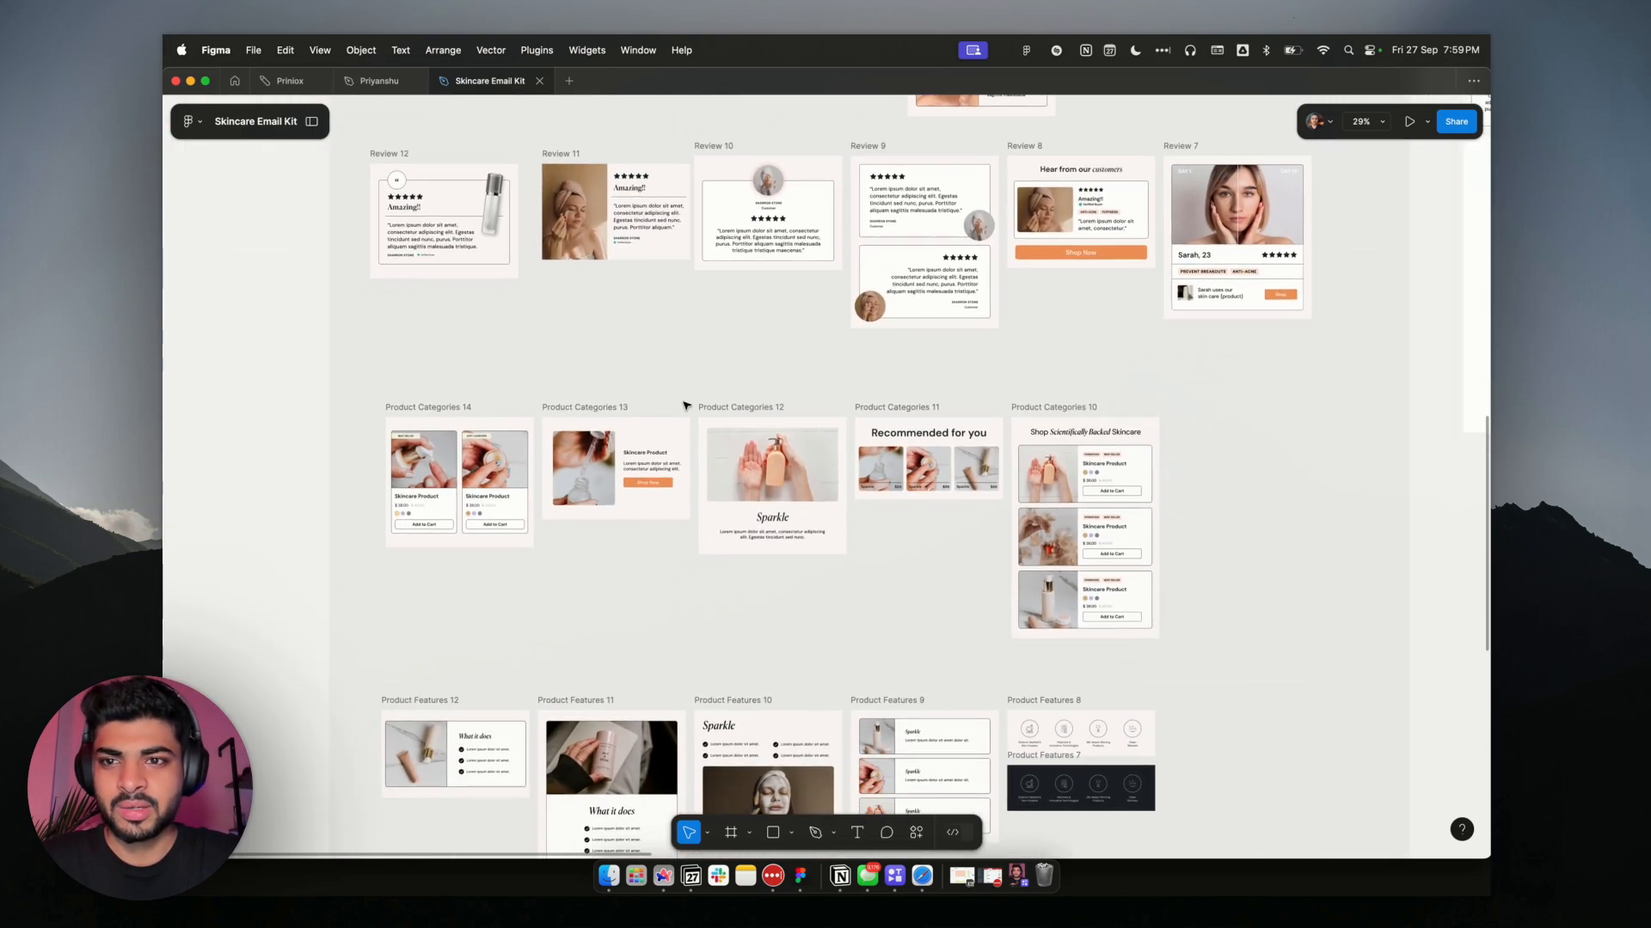
pyautogui.scroll(-3, 993, 593)
pyautogui.click(1121, 482)
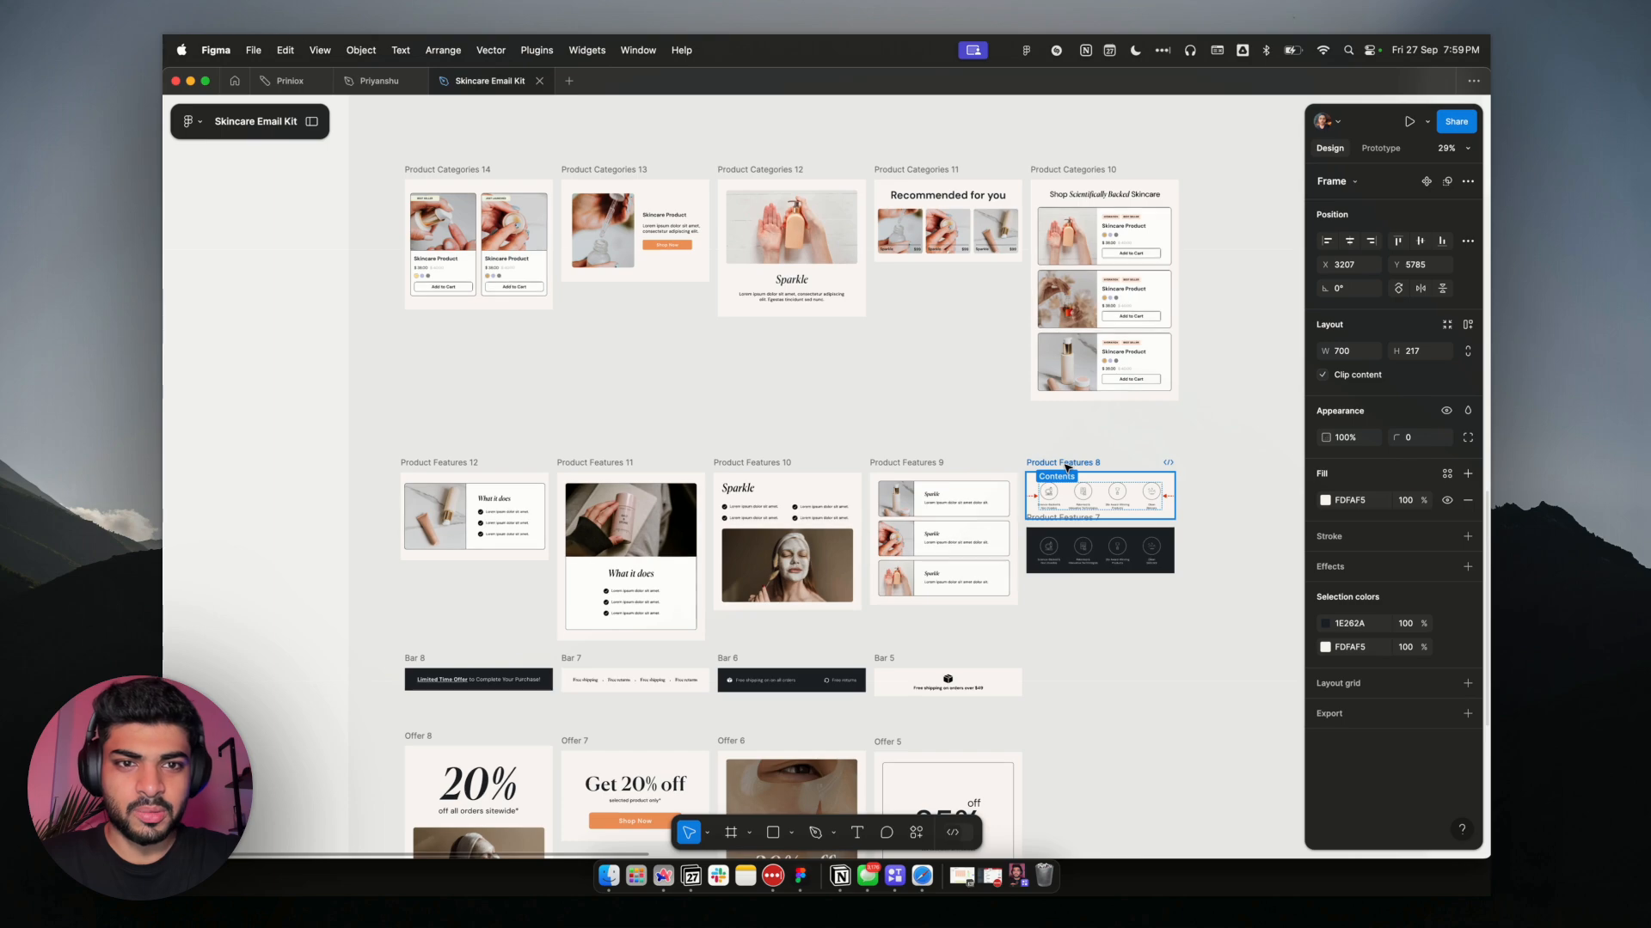
pyautogui.hscroll(5, 1123, 481)
pyautogui.scroll(2, 1123, 480)
pyautogui.hscroll(2, 1122, 482)
pyautogui.scroll(1, 1122, 481)
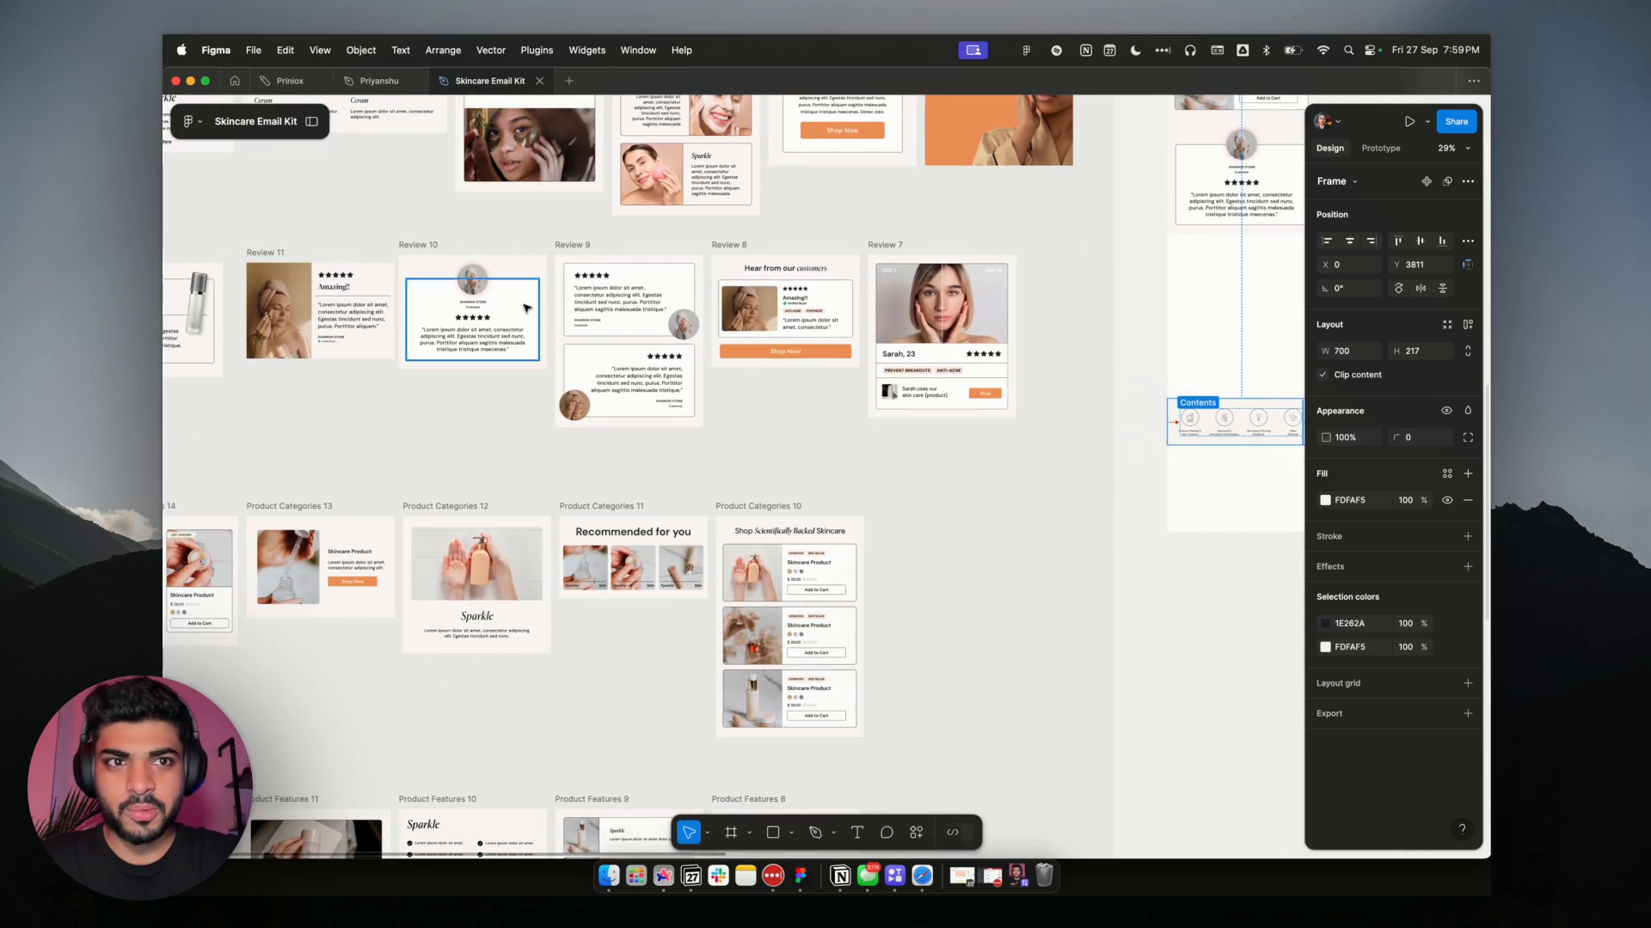
# Replace the Review 10 block in the Email frame with a copy of Review 7, centered horizontally below the product list
pyautogui.click(1004, 398)
pyautogui.hscroll(2, 888, 362)
pyautogui.scroll(2, 888, 362)
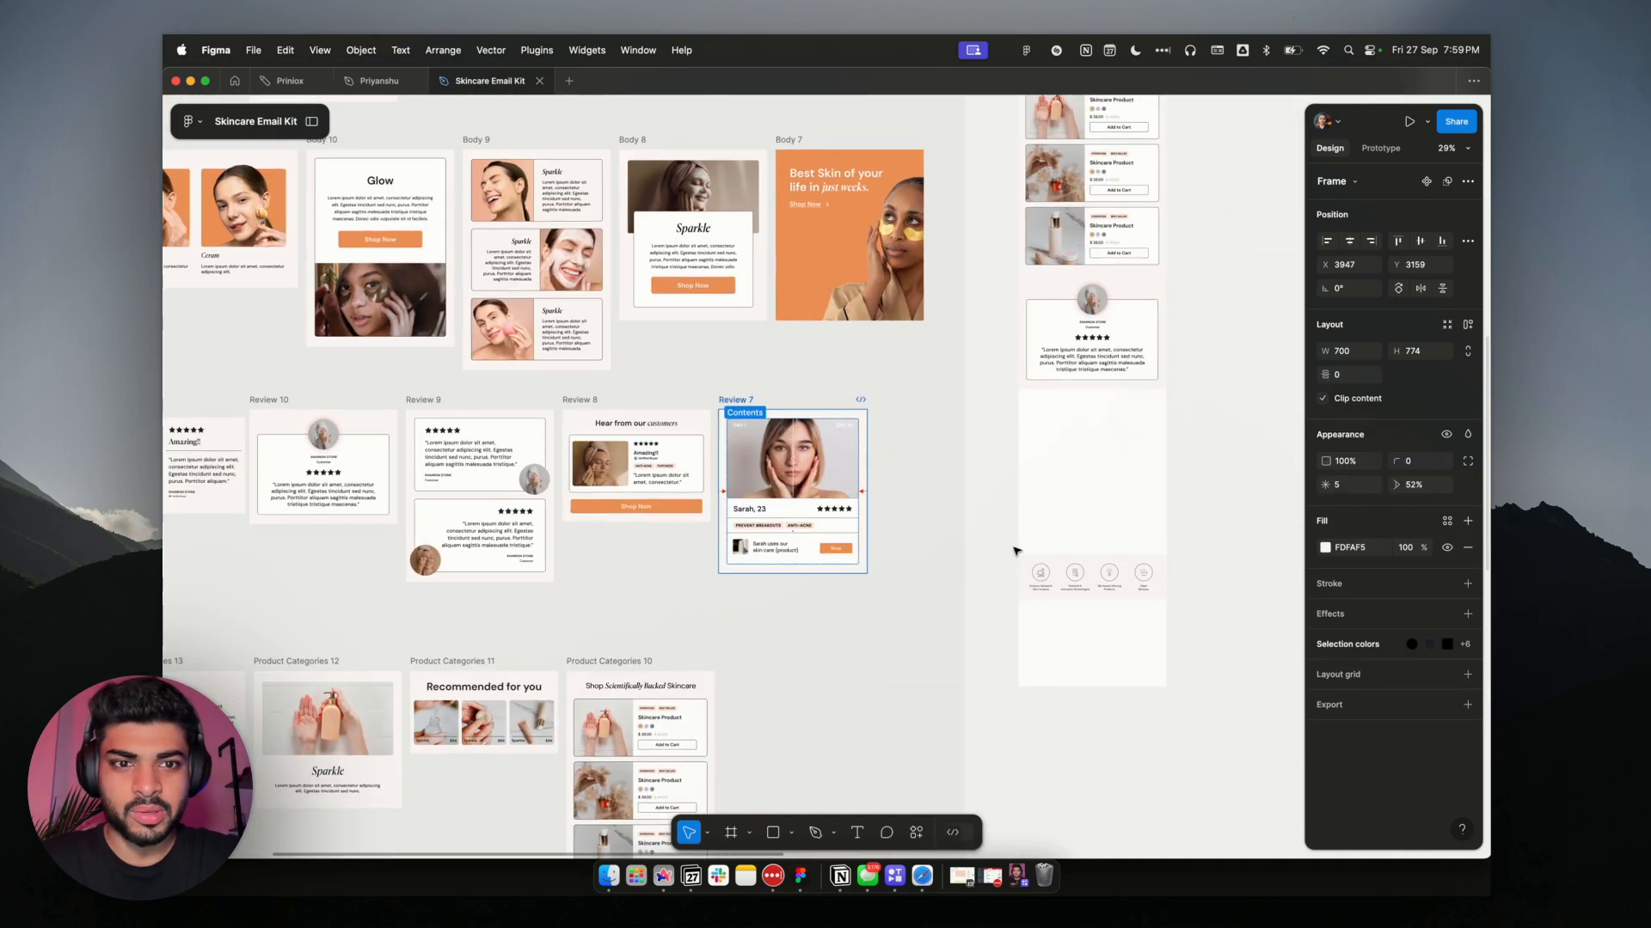
pyautogui.click(1088, 373)
pyautogui.press('Delete')
pyautogui.moveTo(746, 401); pyautogui.dragTo(1089, 274)
pyautogui.click(1349, 241)
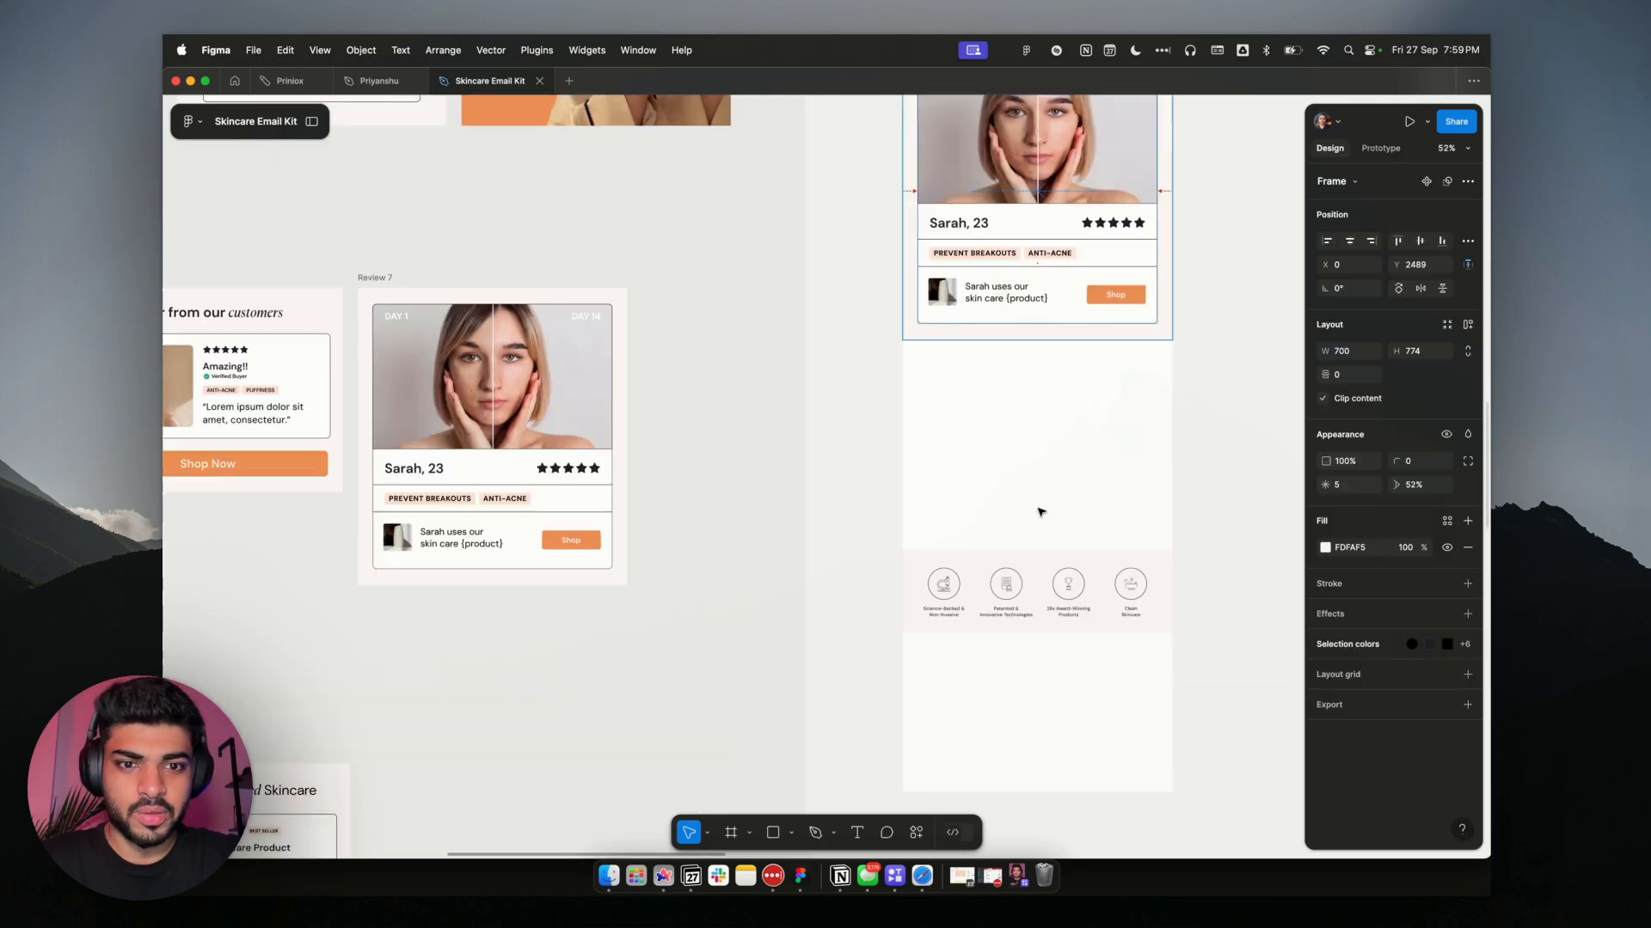
# Move the icon block in the Email frame up so it sits directly below the Review 7 block
pyautogui.scroll(-1, 1040, 513)
pyautogui.moveTo(1066, 545); pyautogui.dragTo(1069, 335)
pyautogui.click(1286, 406)
# Add a copy of Review 8's wide Shop Now button below the icons in the Email frame, extending the icon block to hold it
pyautogui.scroll(-5, 1111, 419)
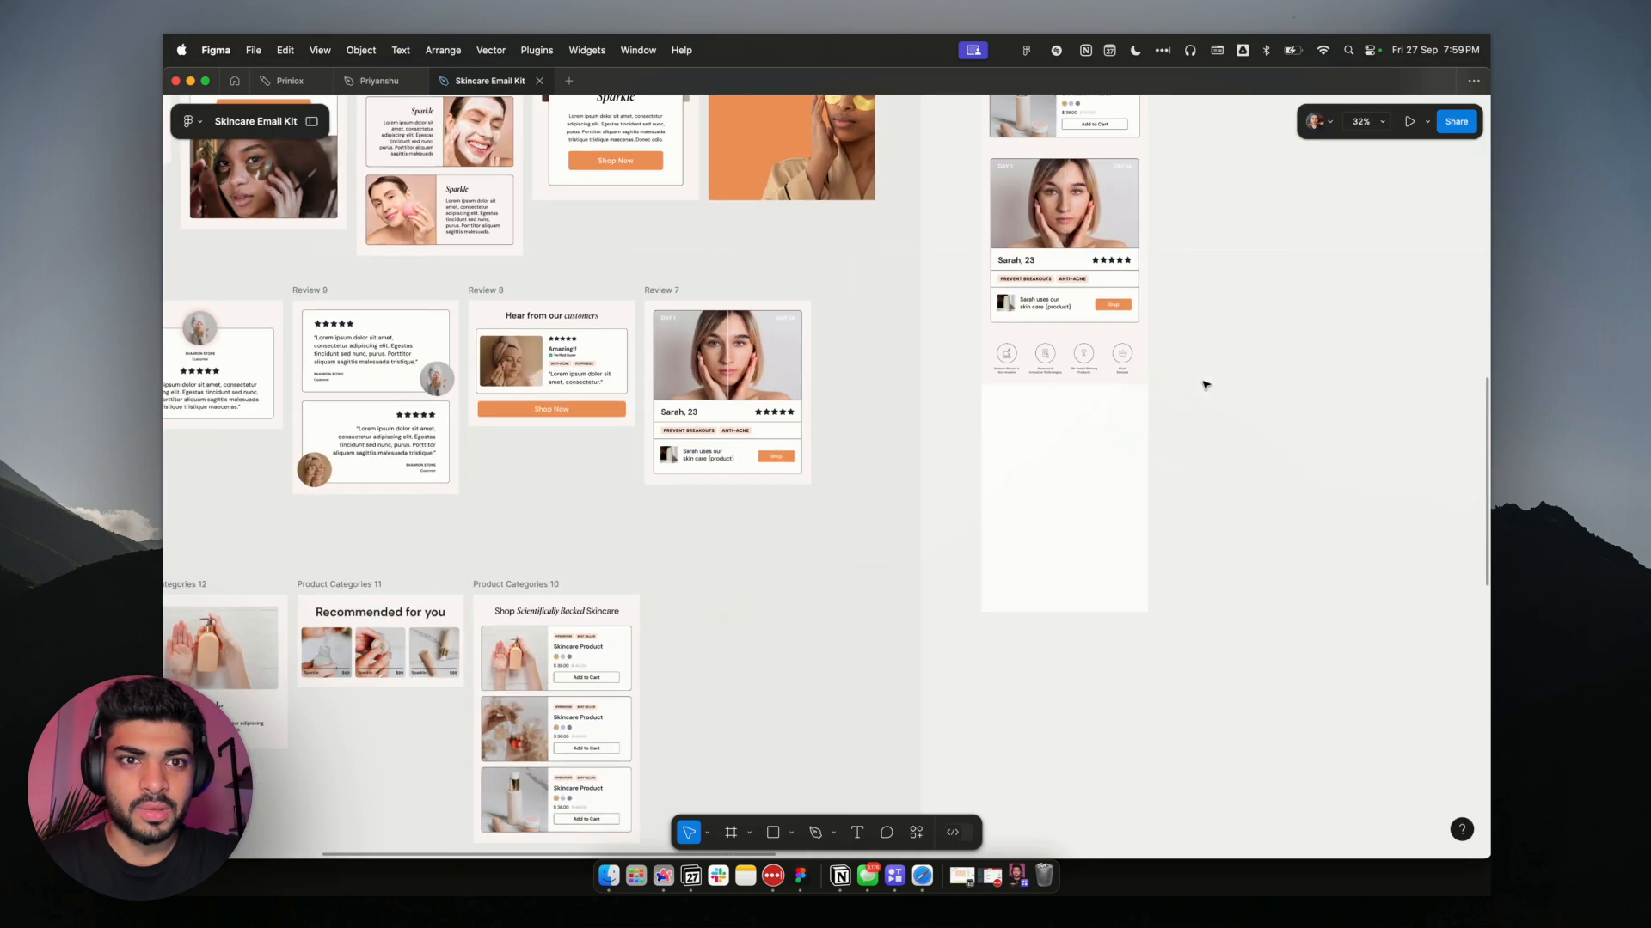
pyautogui.hscroll(-3, 1205, 384)
pyautogui.click(797, 307)
pyautogui.press('super+d')
pyautogui.moveTo(799, 304); pyautogui.dragTo(1126, 340)
pyautogui.scroll(5, 1144, 339)
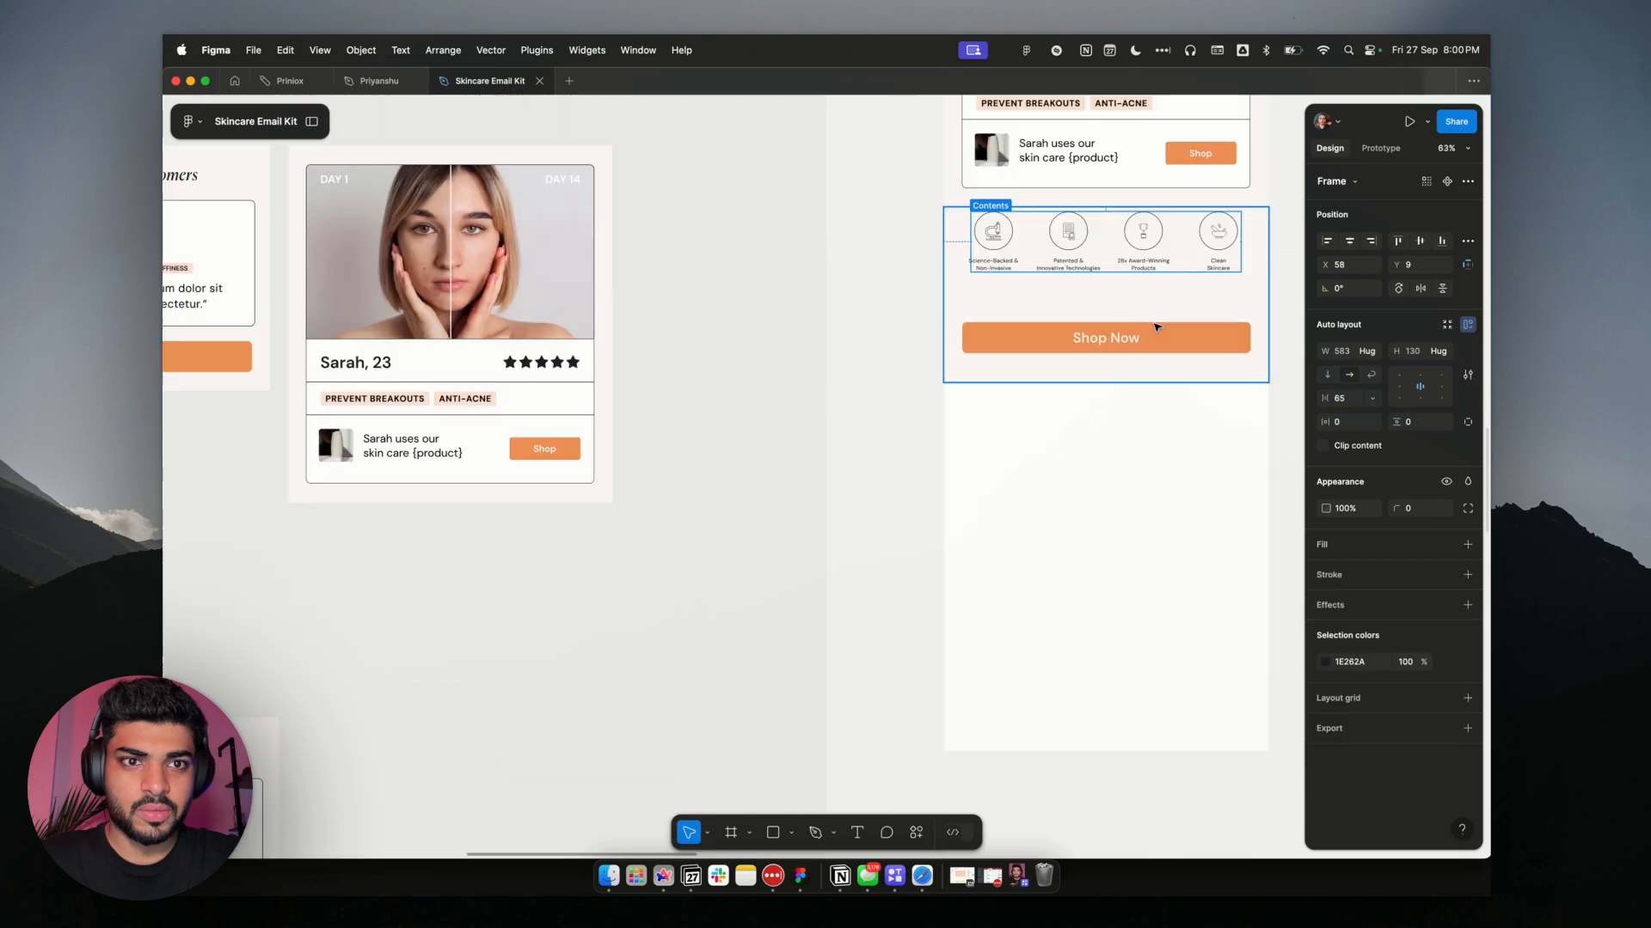
pyautogui.click(1045, 430)
# Place a copy of the tall dark footer with four CTA rows in the Email frame below the Shop Now button
pyautogui.scroll(-8, 1034, 433)
pyautogui.scroll(-4, 874, 431)
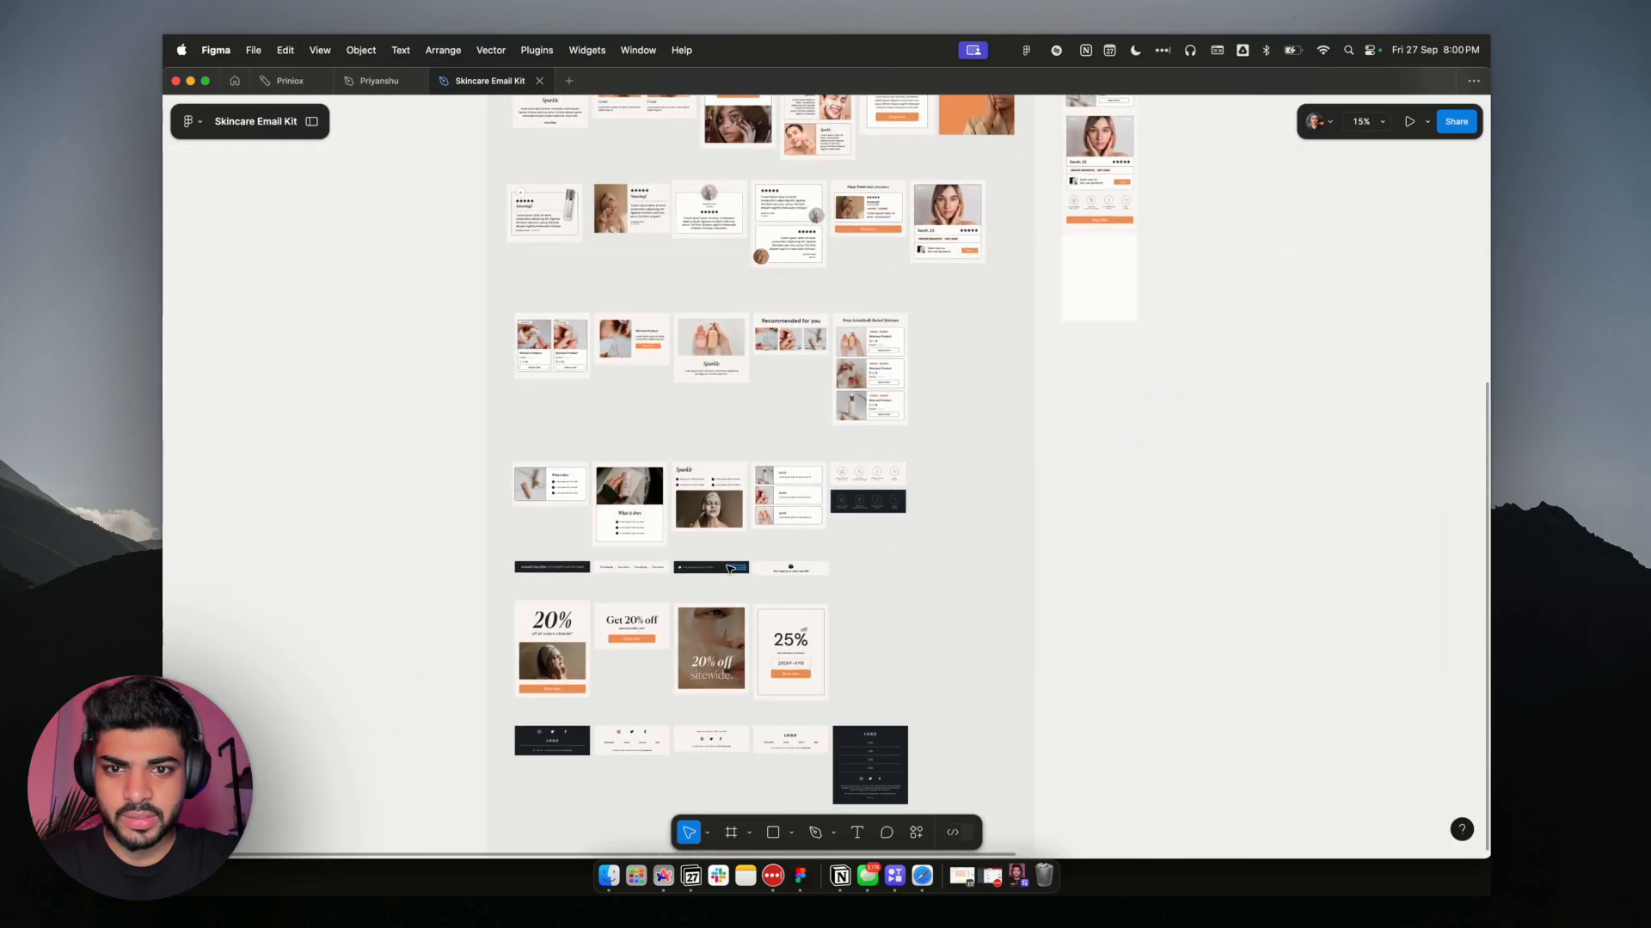
pyautogui.scroll(5, 733, 565)
pyautogui.scroll(-3, 920, 493)
pyautogui.scroll(-4, 946, 554)
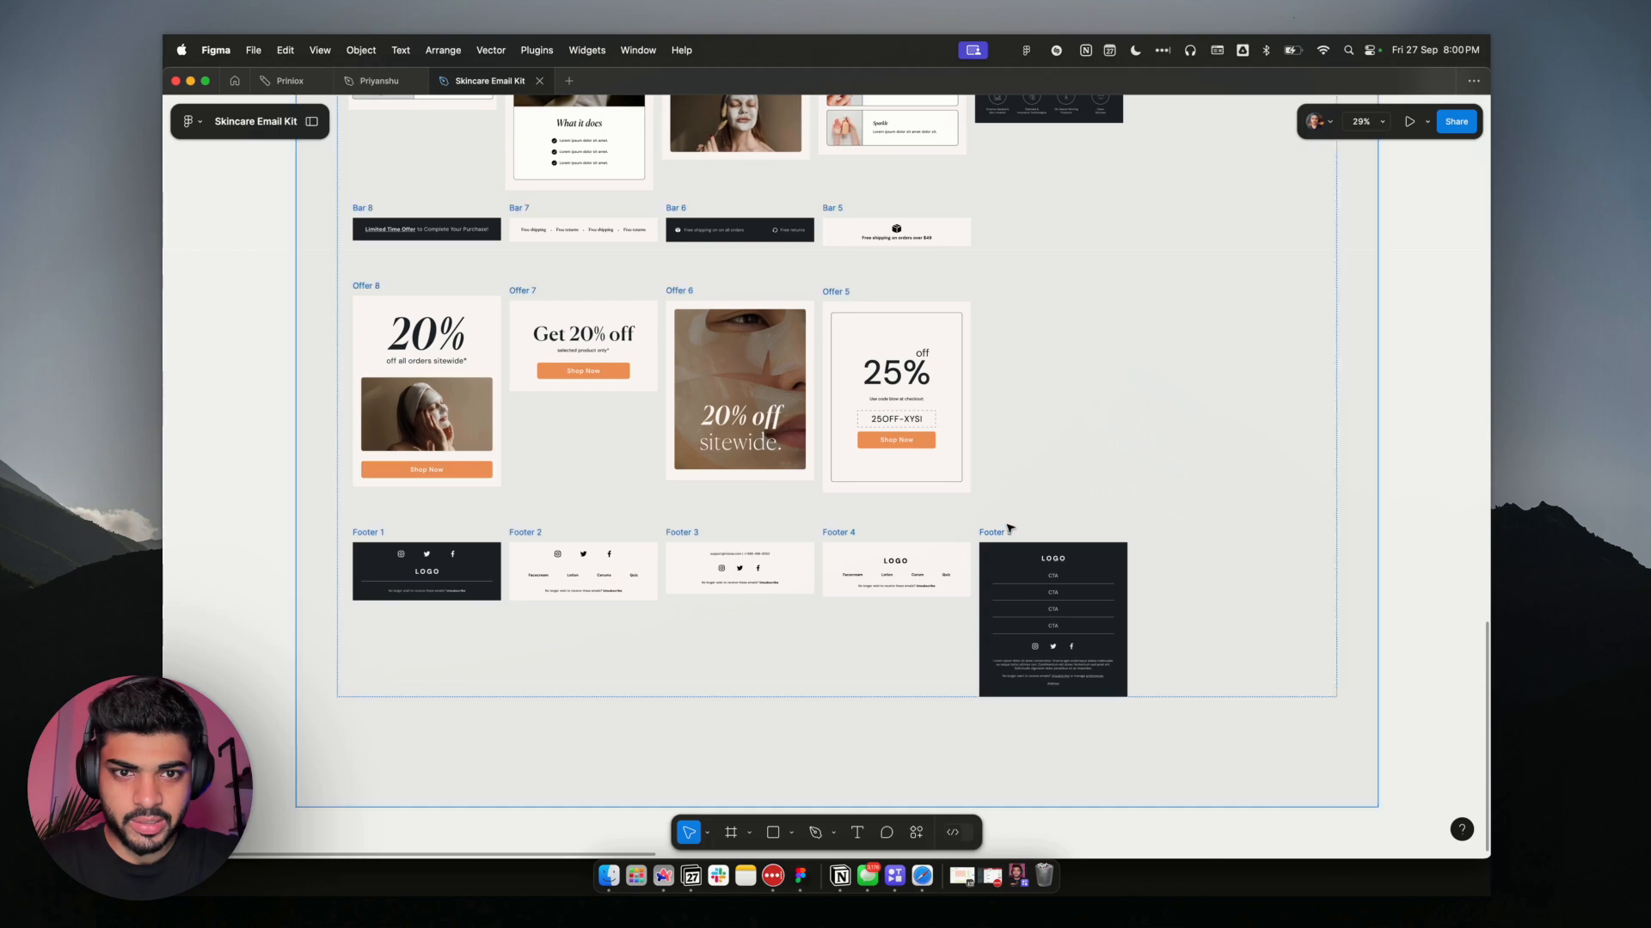
pyautogui.click(1047, 537)
pyautogui.scroll(-5, 1075, 413)
pyautogui.moveTo(1047, 535); pyautogui.dragTo(1007, 258)
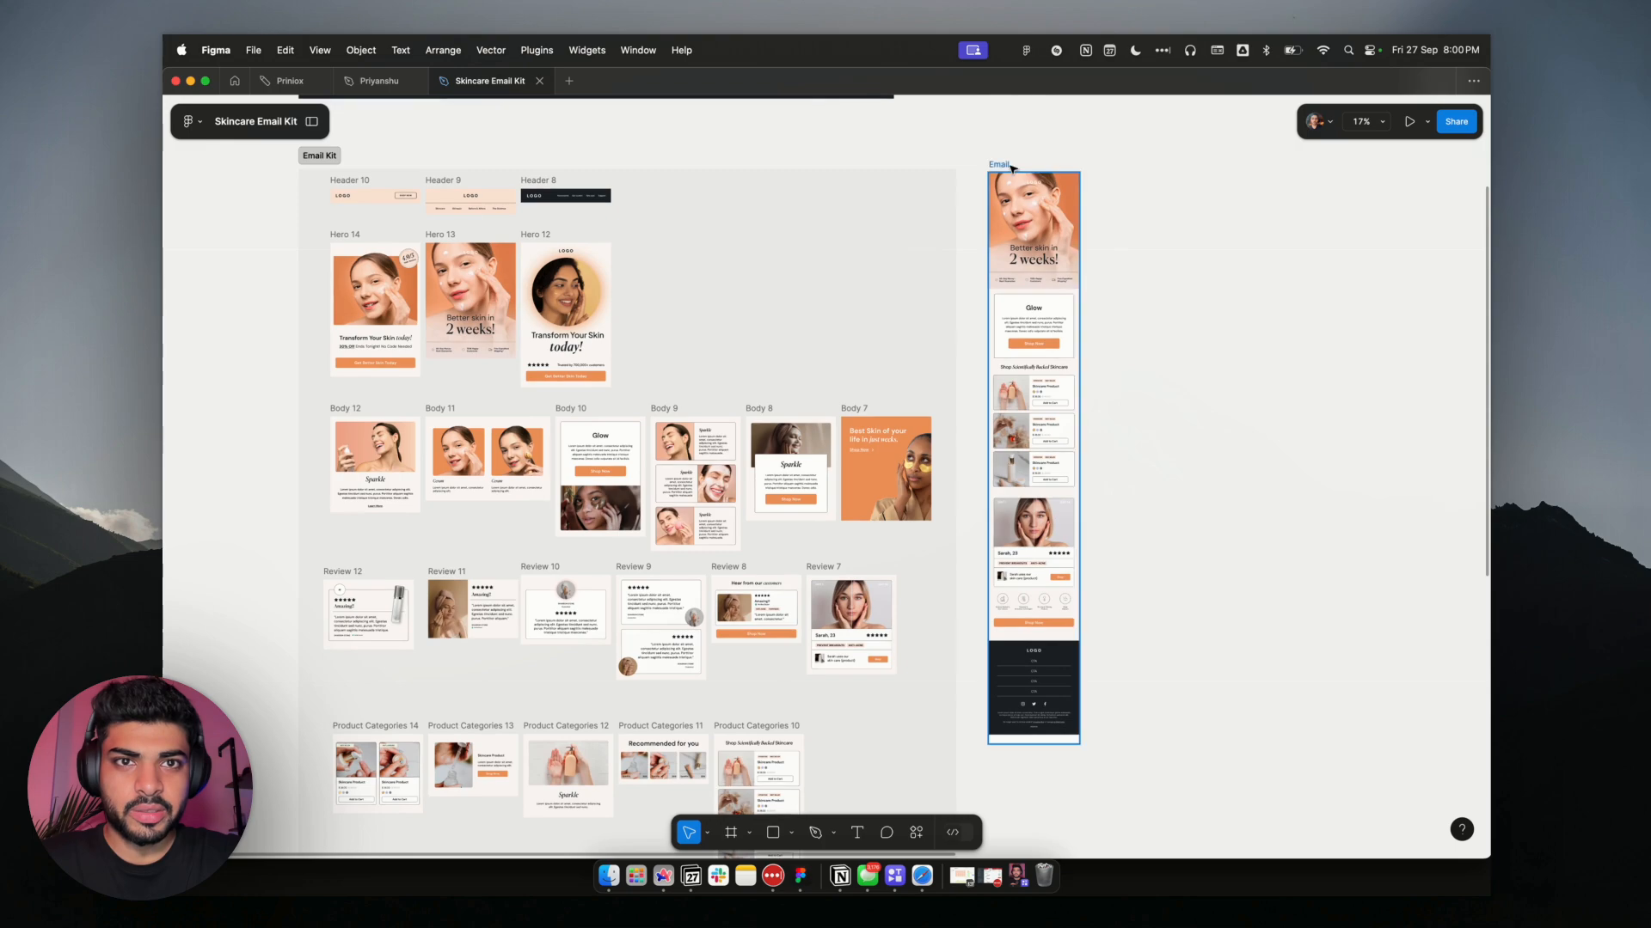
# Lengthen the Email frame to a height of about 4492 and shift all its blocks down, leaving an empty strip at the top
pyautogui.click(1002, 167)
pyautogui.moveTo(1041, 746); pyautogui.dragTo(1041, 753)
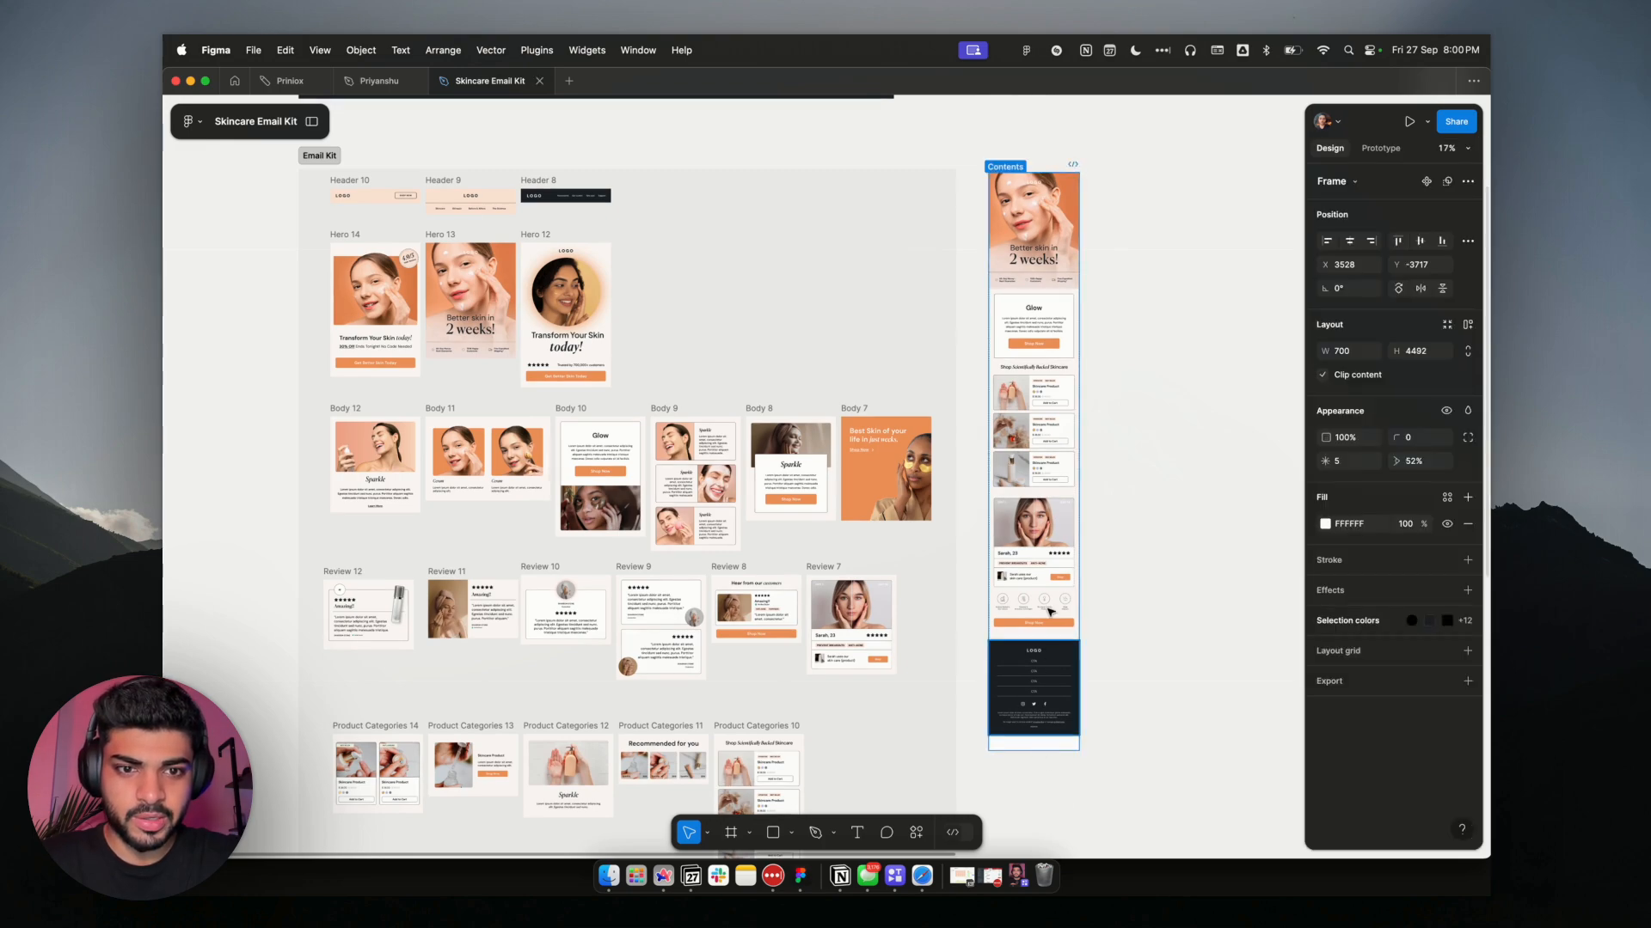
pyautogui.click(1189, 687)
pyautogui.moveTo(1140, 693); pyautogui.dragTo(1056, 258)
pyautogui.moveTo(1399, 263); pyautogui.dragTo(1507, 263)
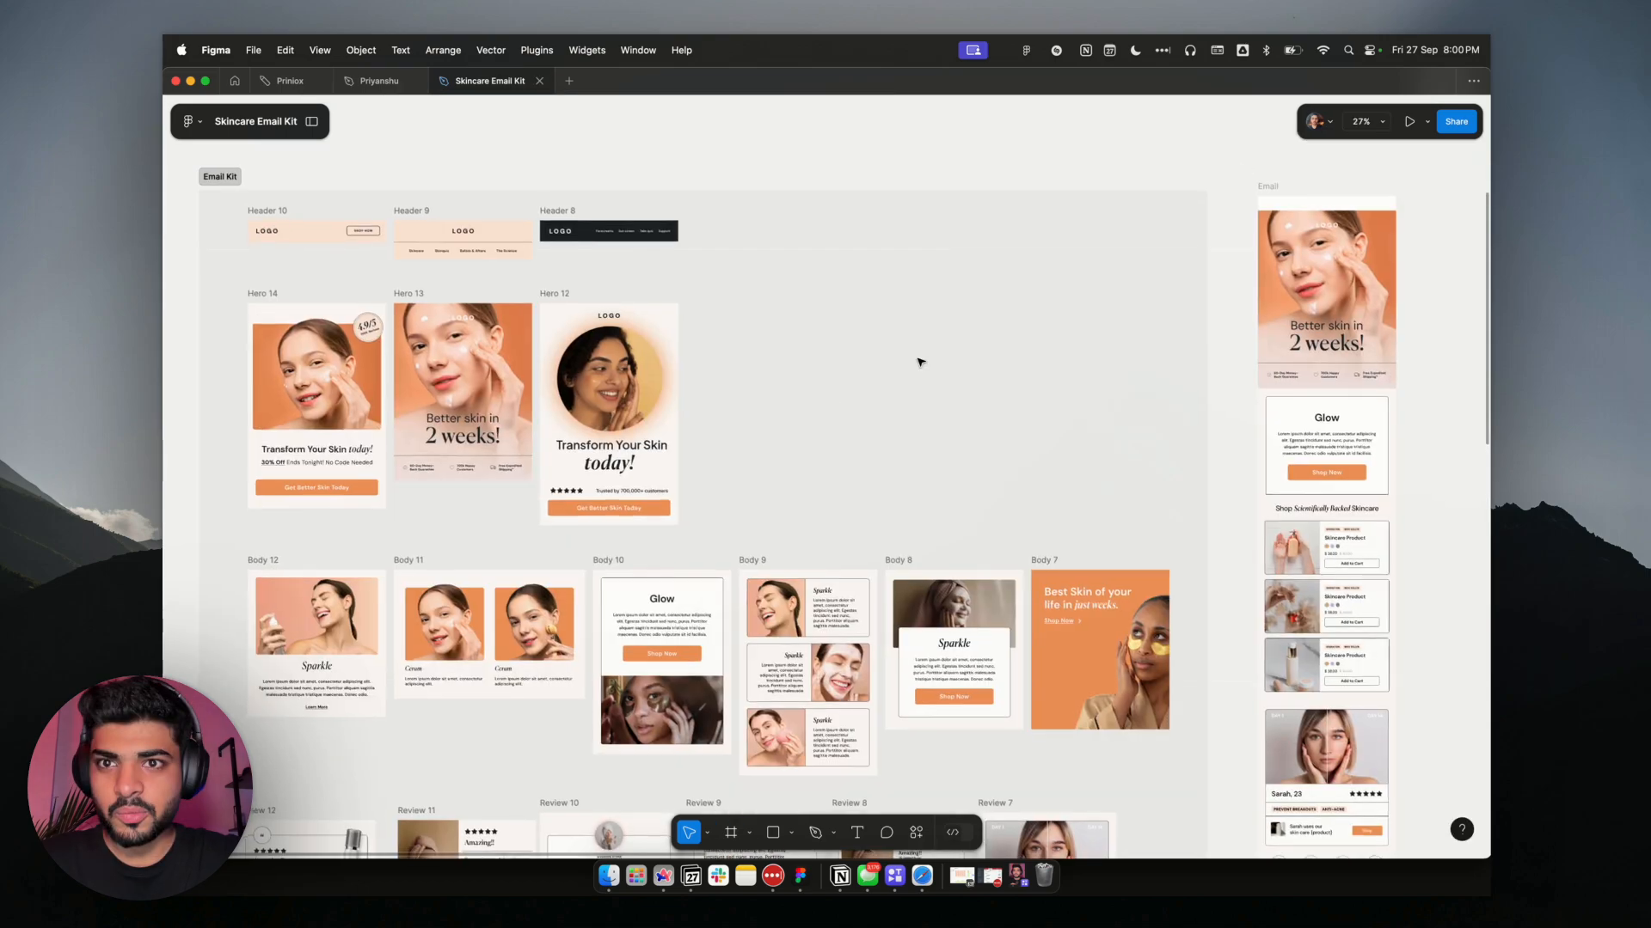
# Place a copy of the dark Bar 8 limited-time-offer banner above the hero in the Email frame and center it horizontally
pyautogui.scroll(-10, 920, 362)
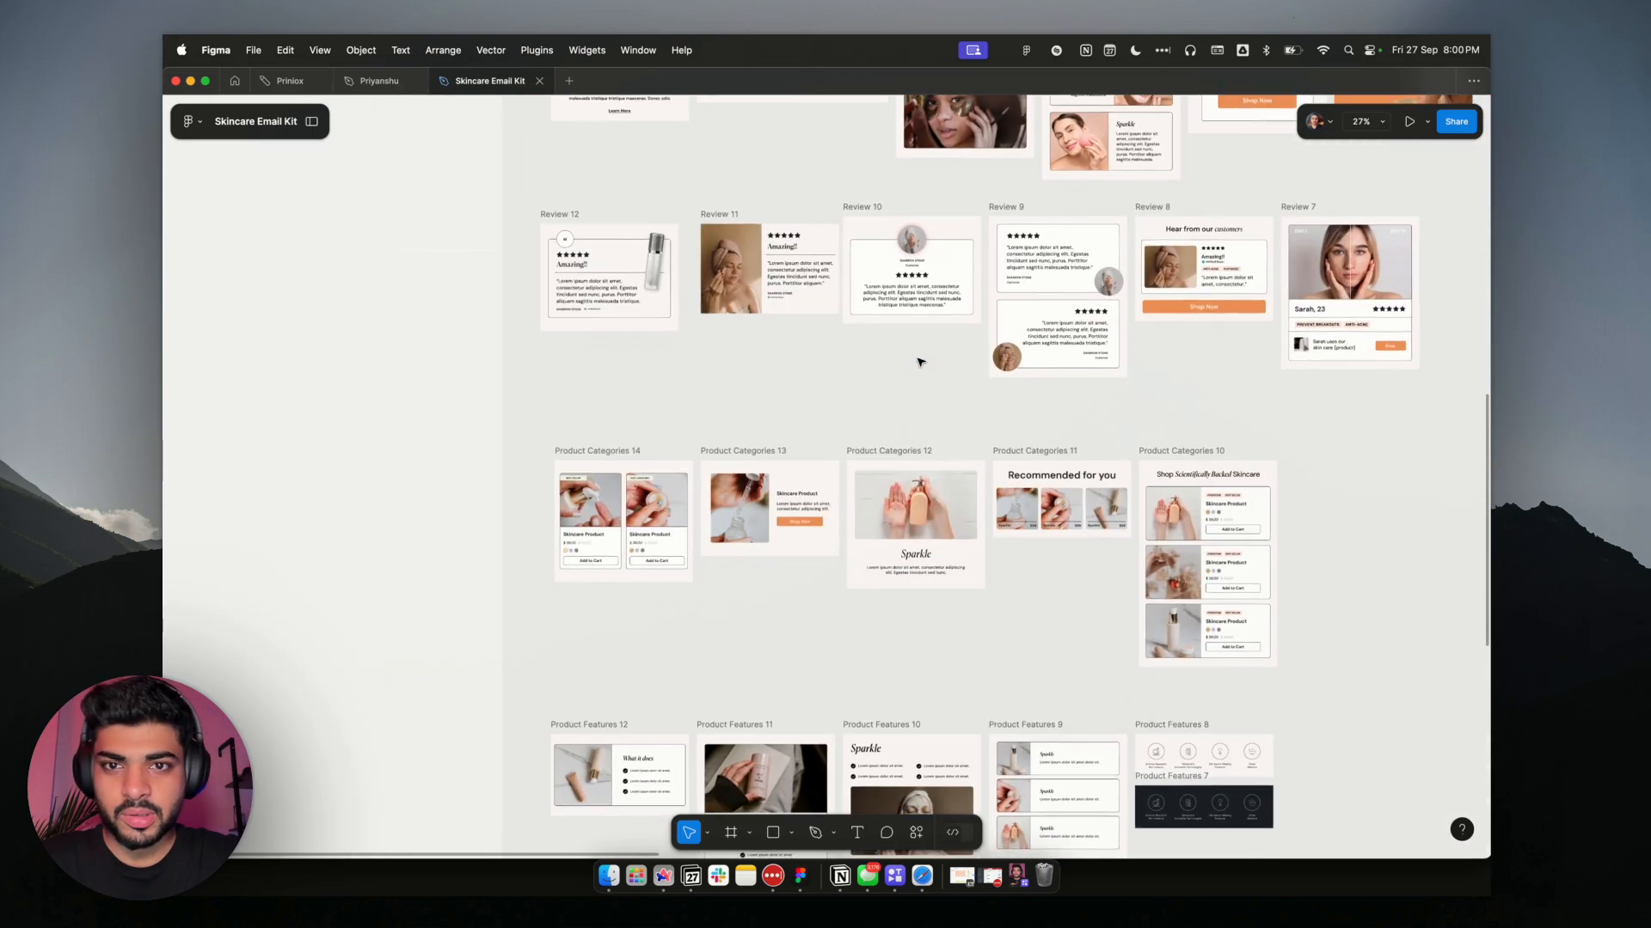
pyautogui.scroll(5, 803, 513)
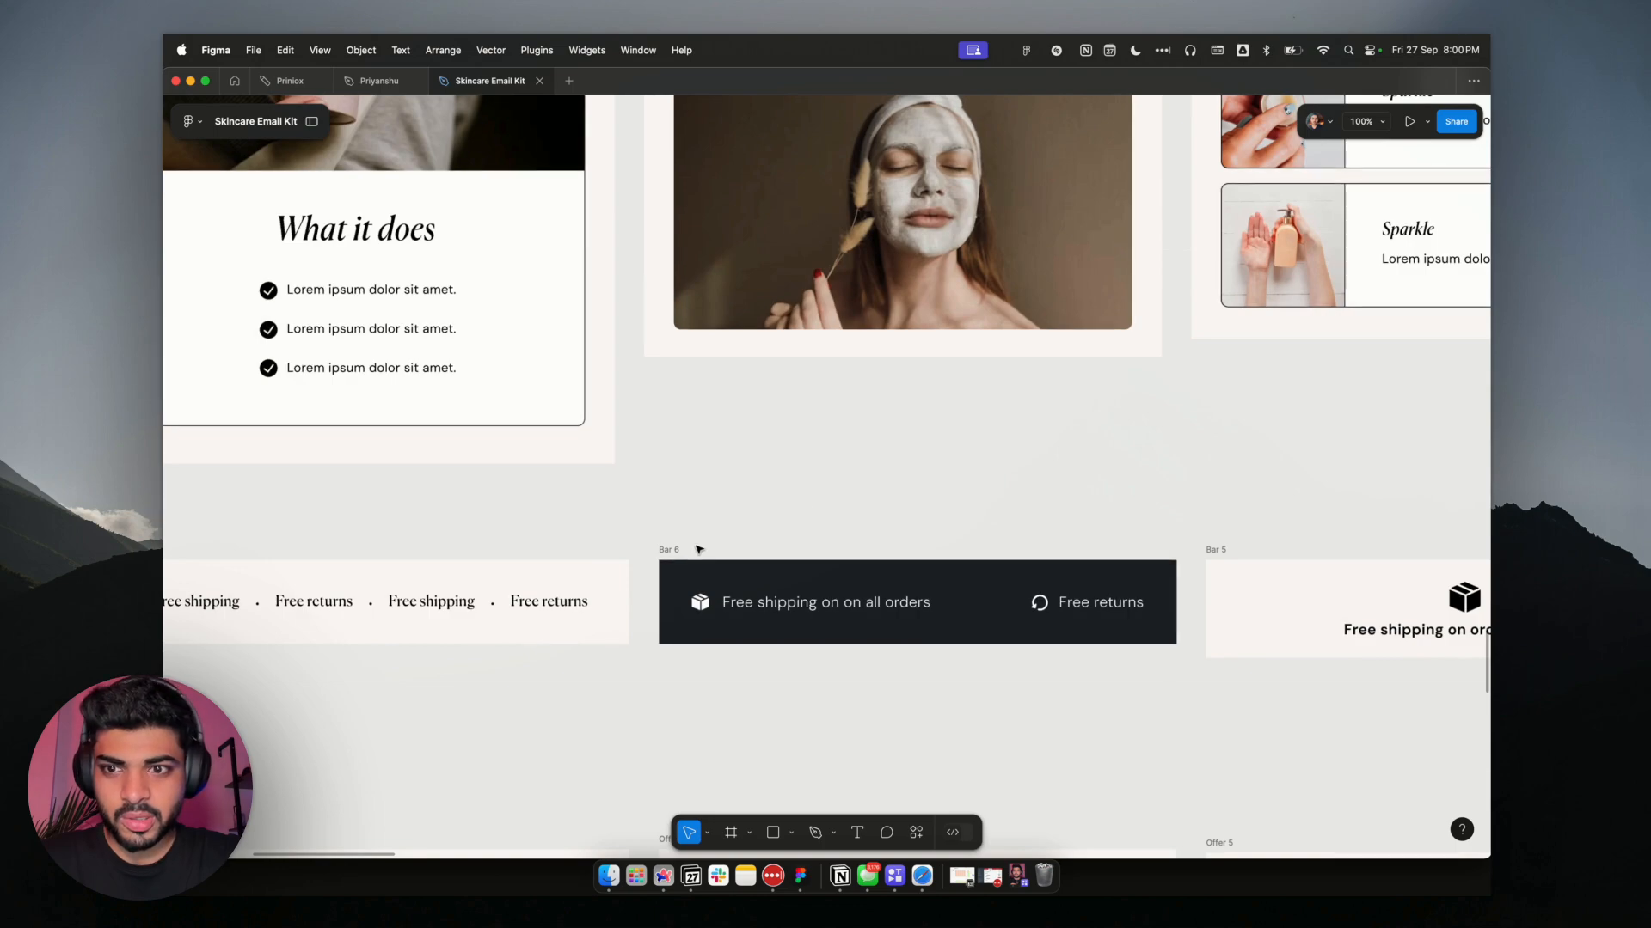
pyautogui.scroll(1, 700, 548)
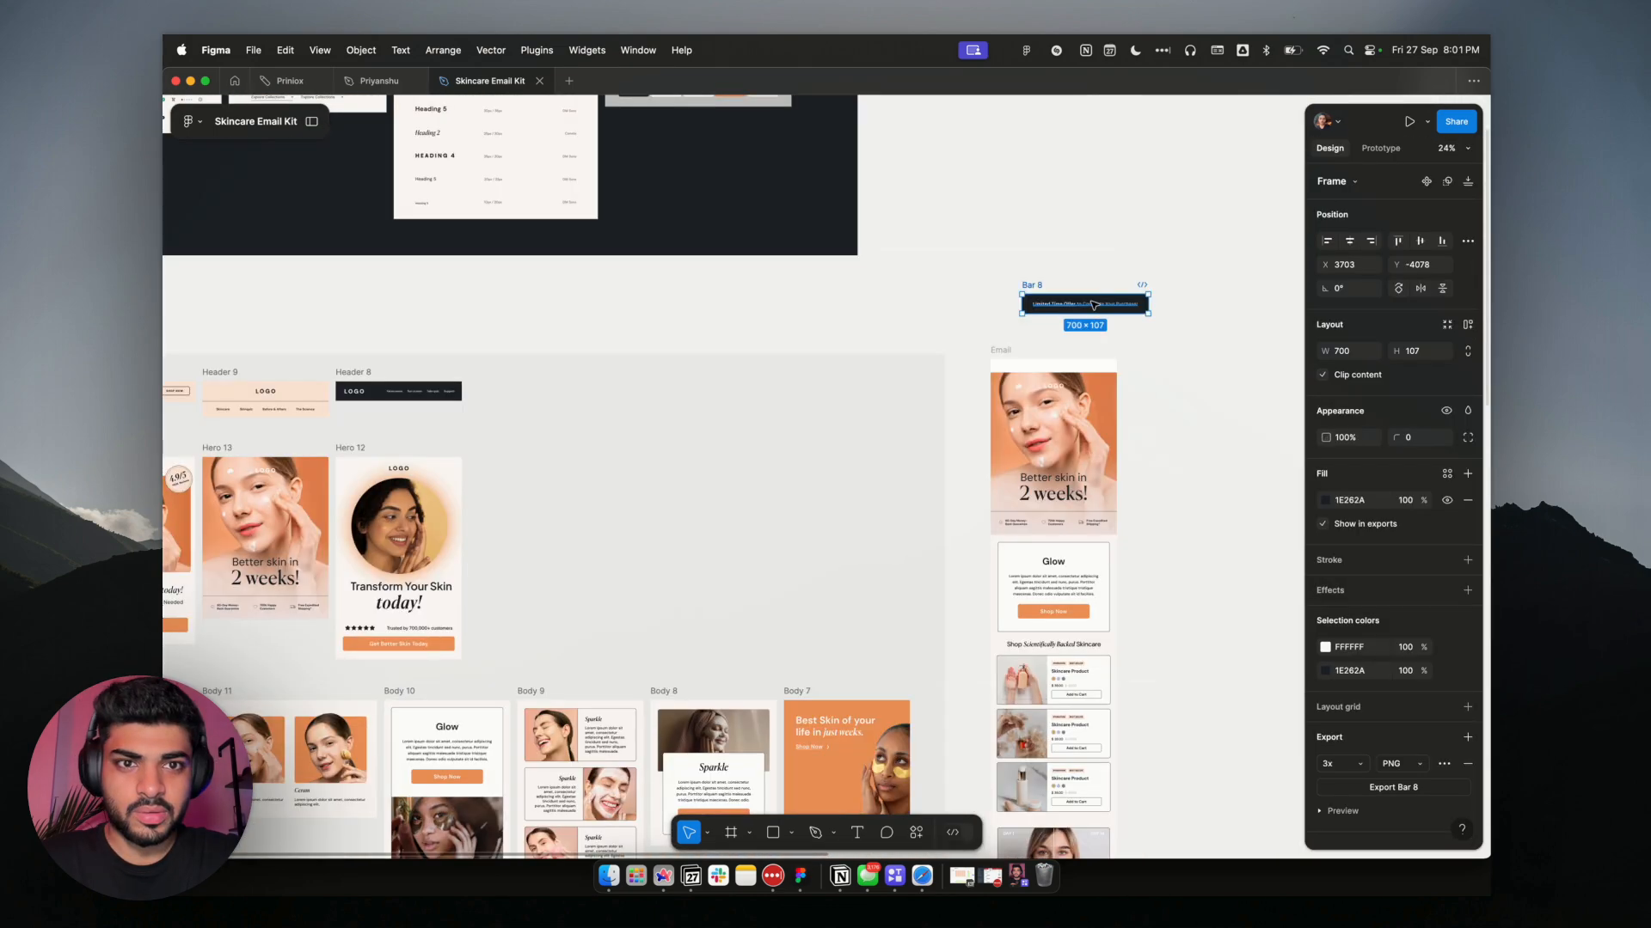
pyautogui.moveTo(1069, 302); pyautogui.dragTo(1060, 366)
pyautogui.scroll(6, 1066, 366)
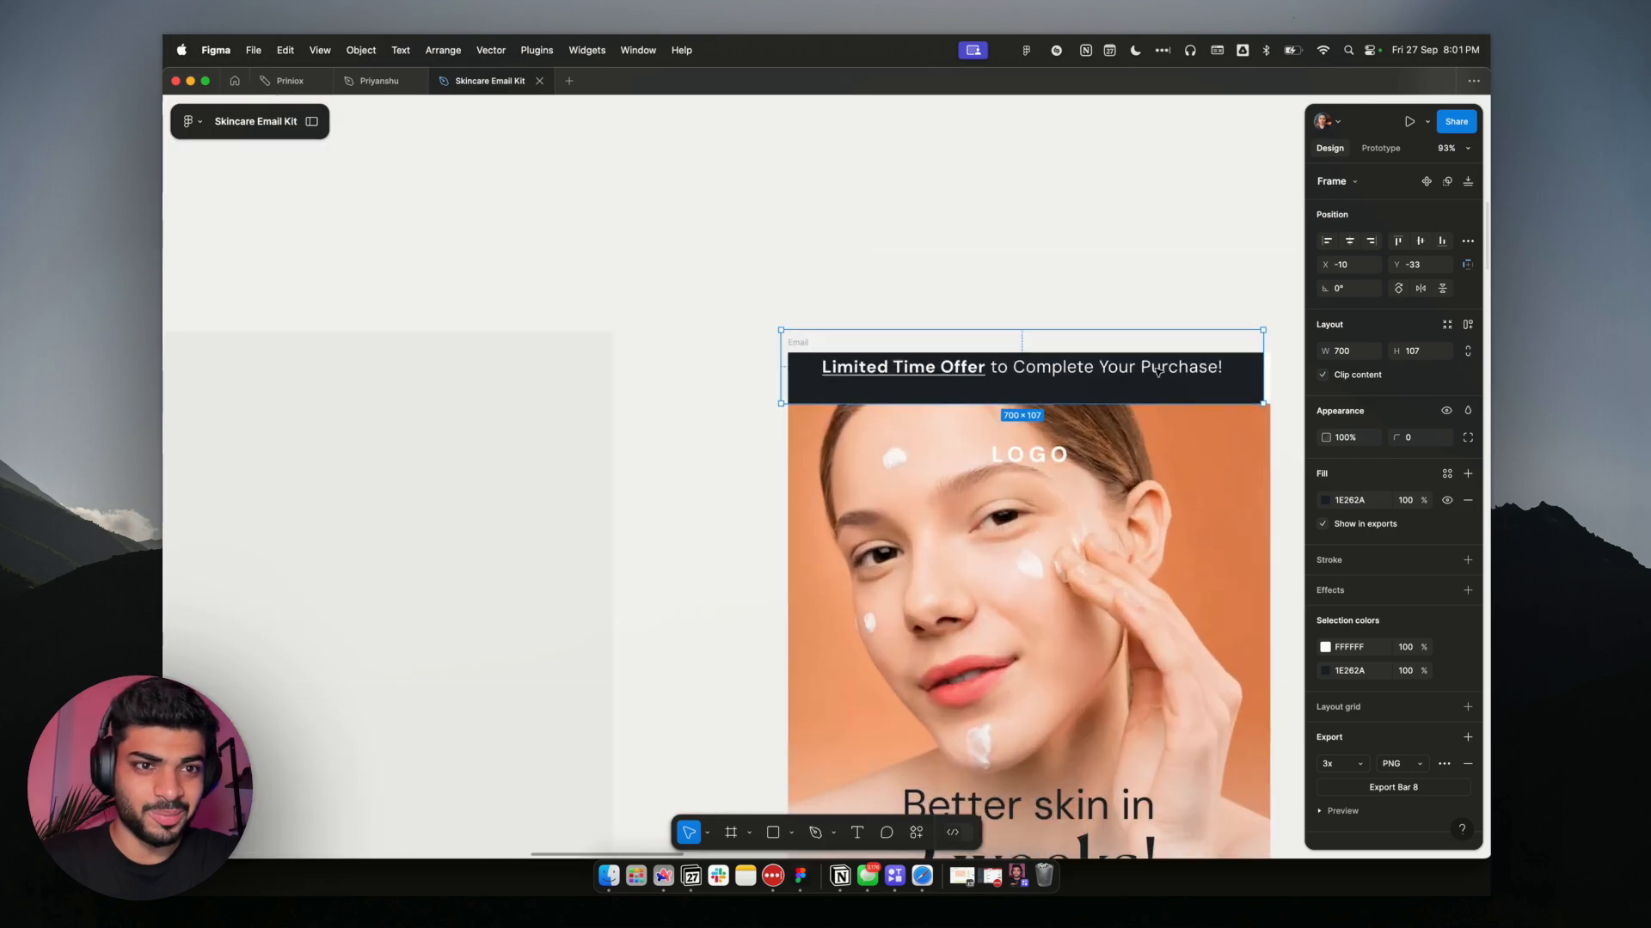
pyautogui.click(1349, 241)
pyautogui.press('Escape')
pyautogui.click(1085, 363)
pyautogui.press('Escape')
# Look over the assembled Email frame together with the Brand Kit and the Email Kit blocks
pyautogui.scroll(-6, 1085, 364)
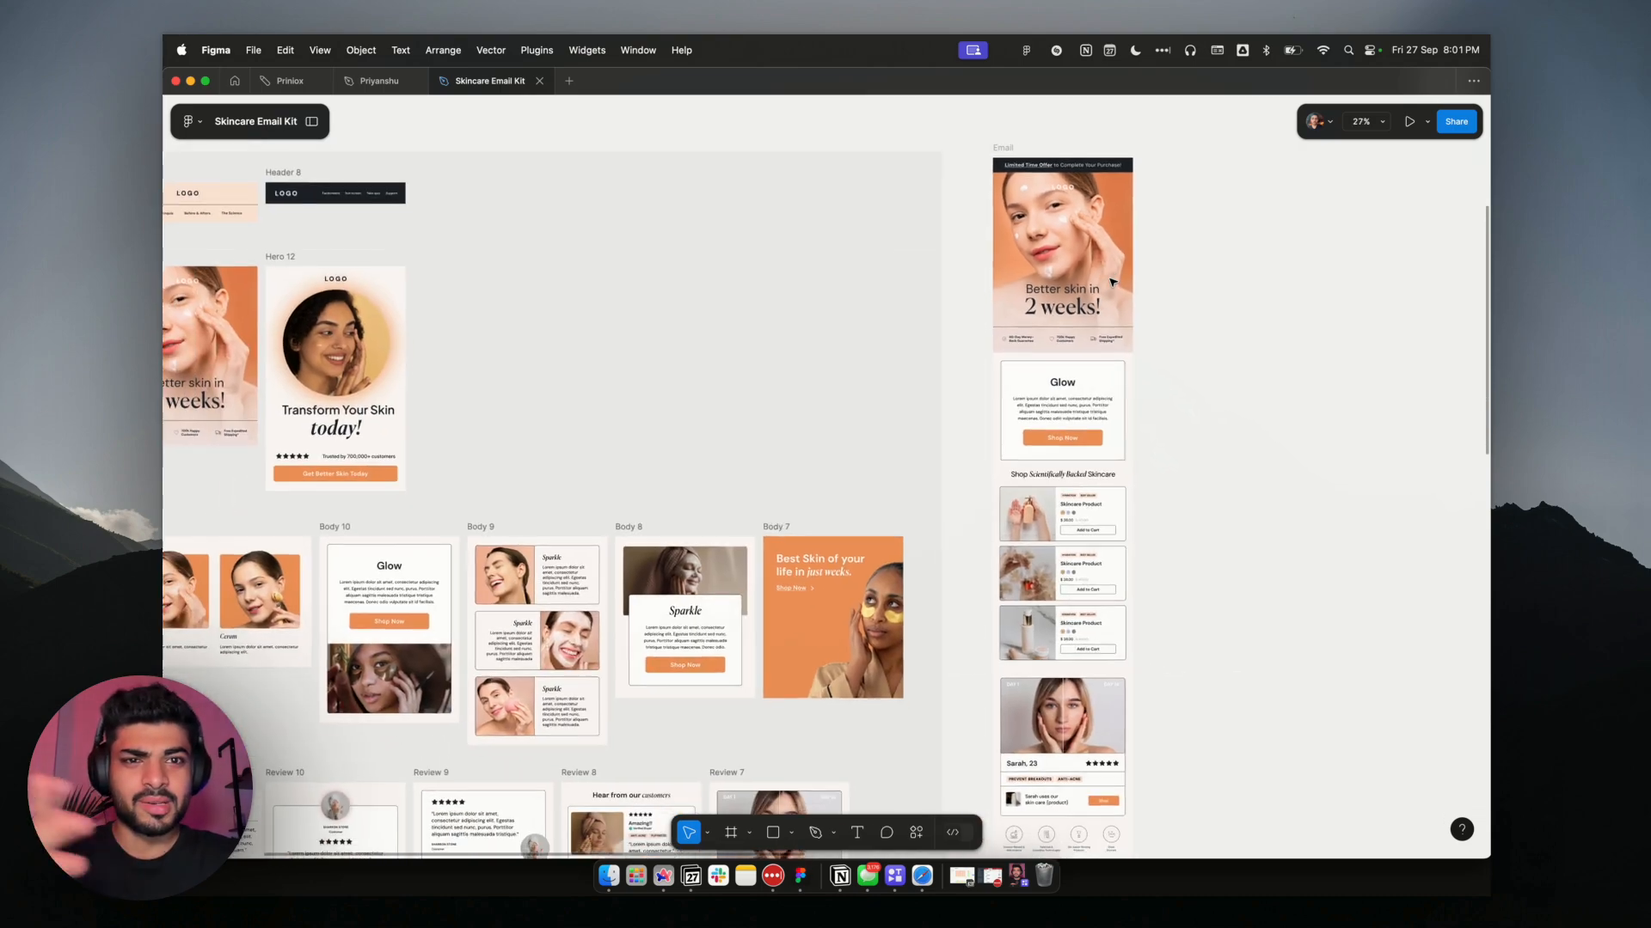
pyautogui.scroll(-3, 1113, 282)
pyautogui.scroll(-3, 1112, 281)
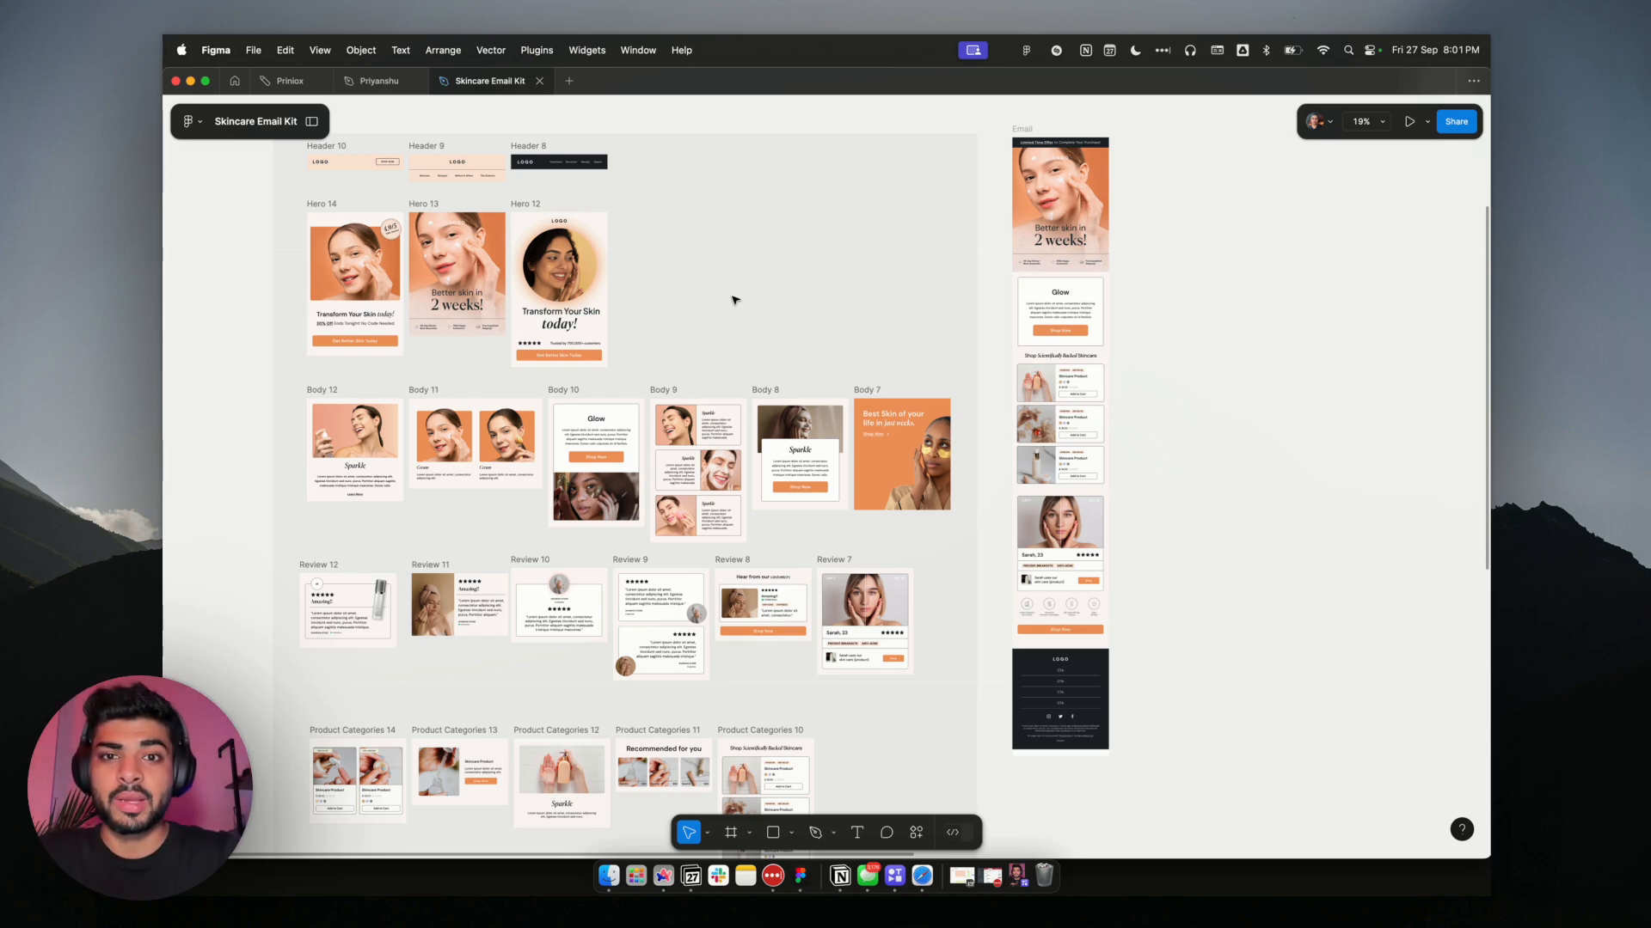
pyautogui.scroll(5, 734, 299)
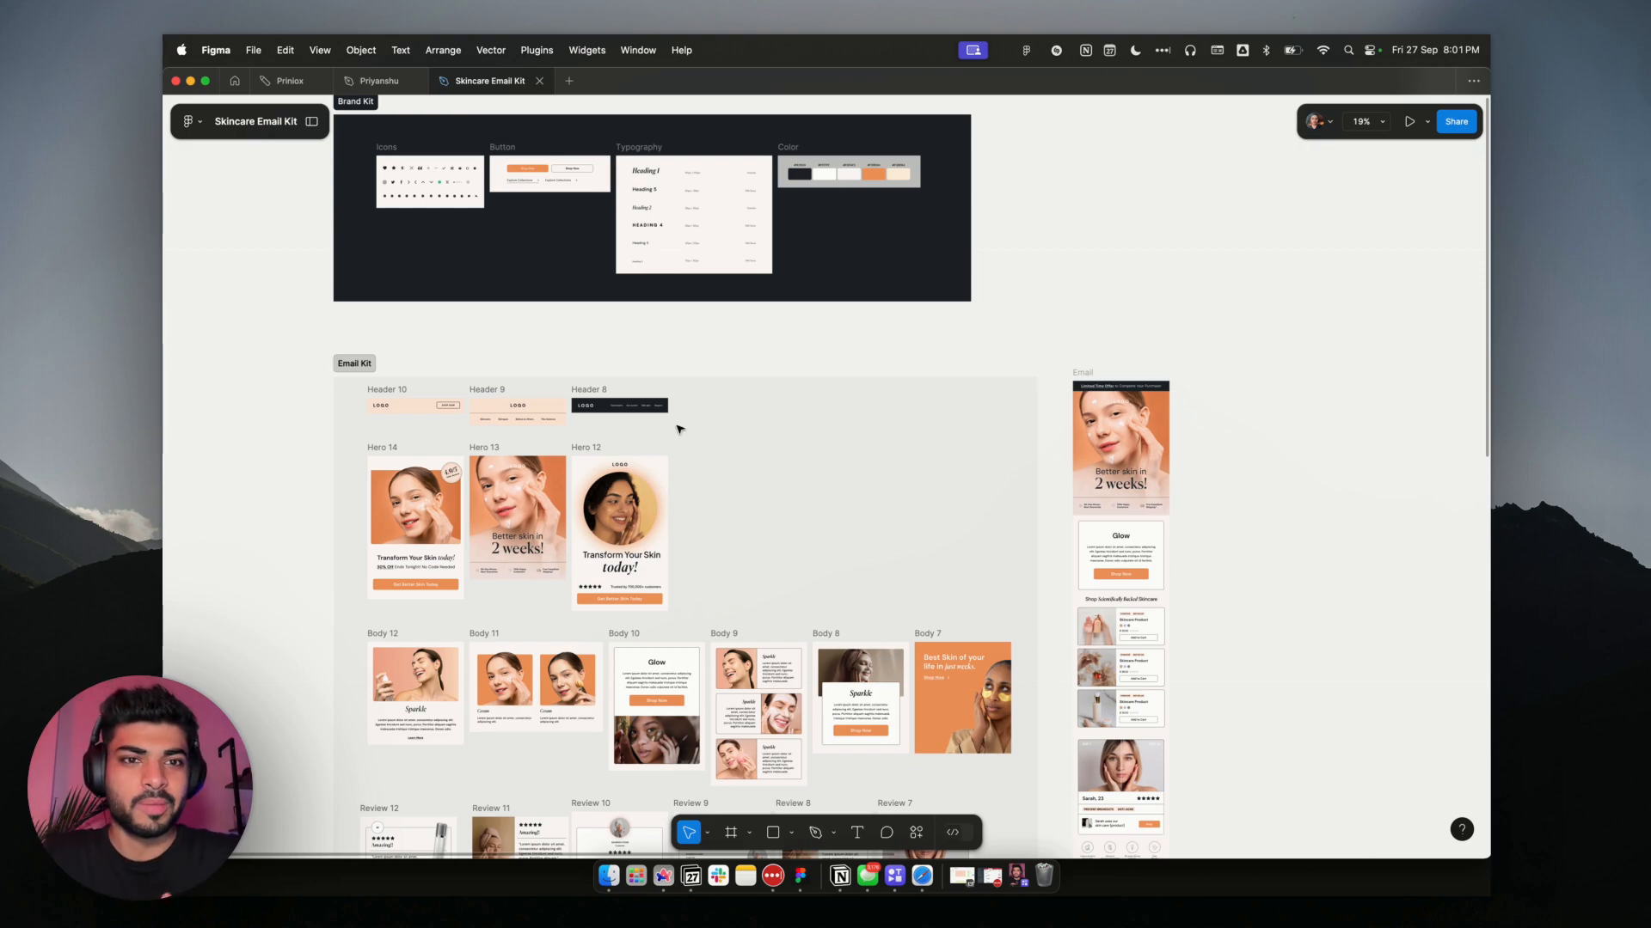
pyautogui.scroll(-3, 871, 603)
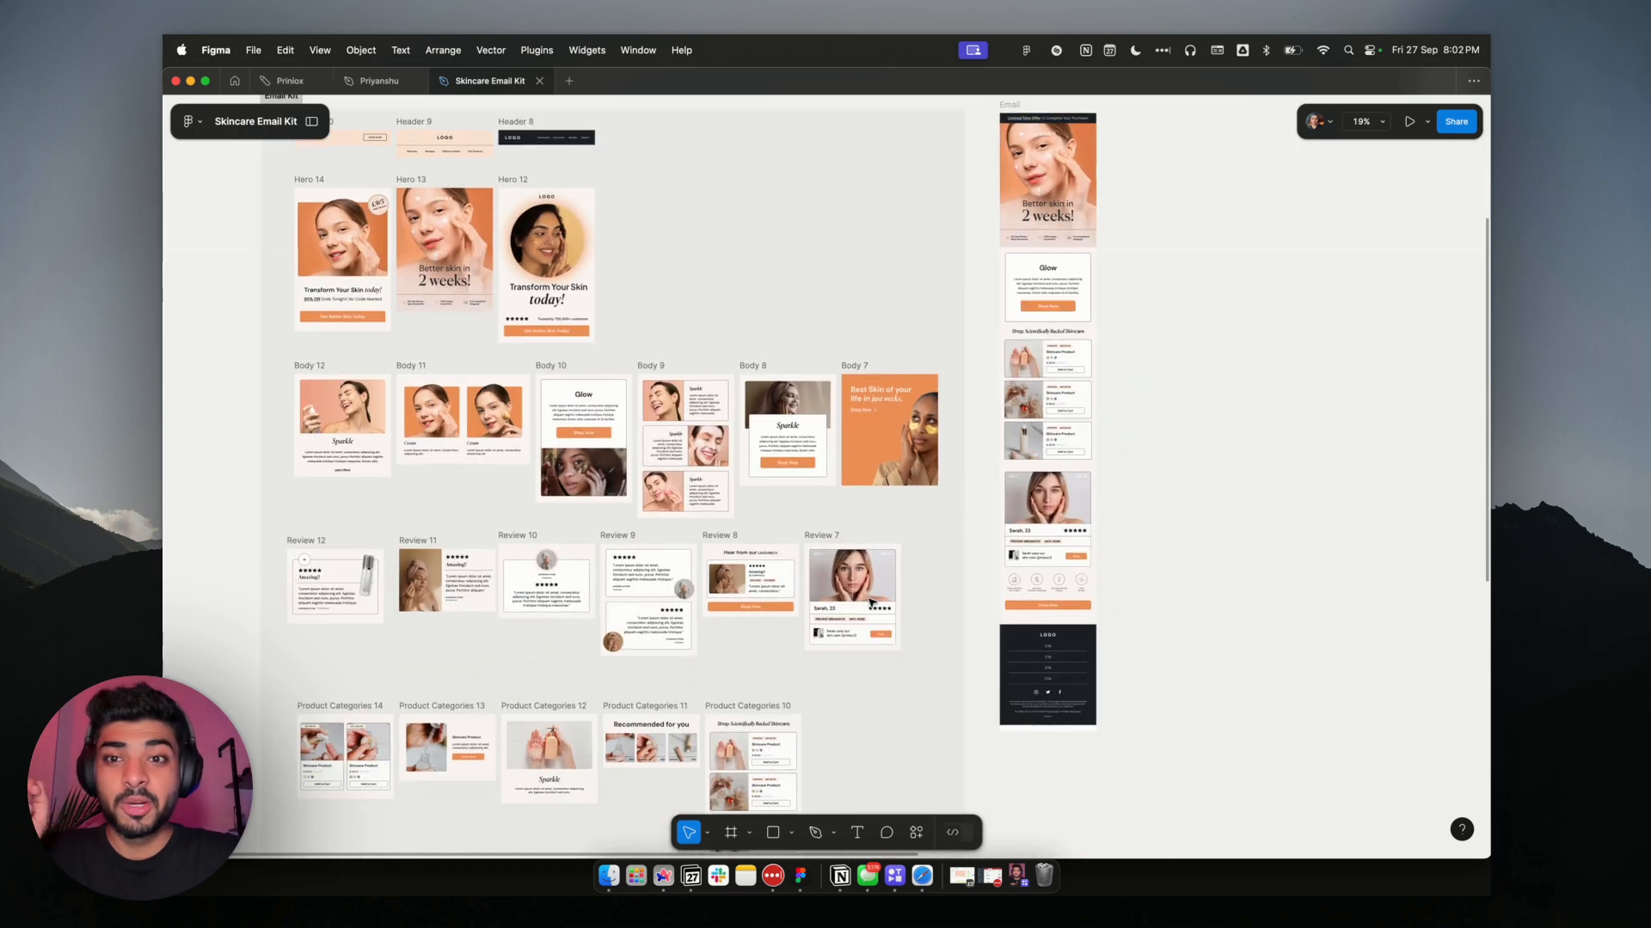
pyautogui.scroll(-5, 871, 602)
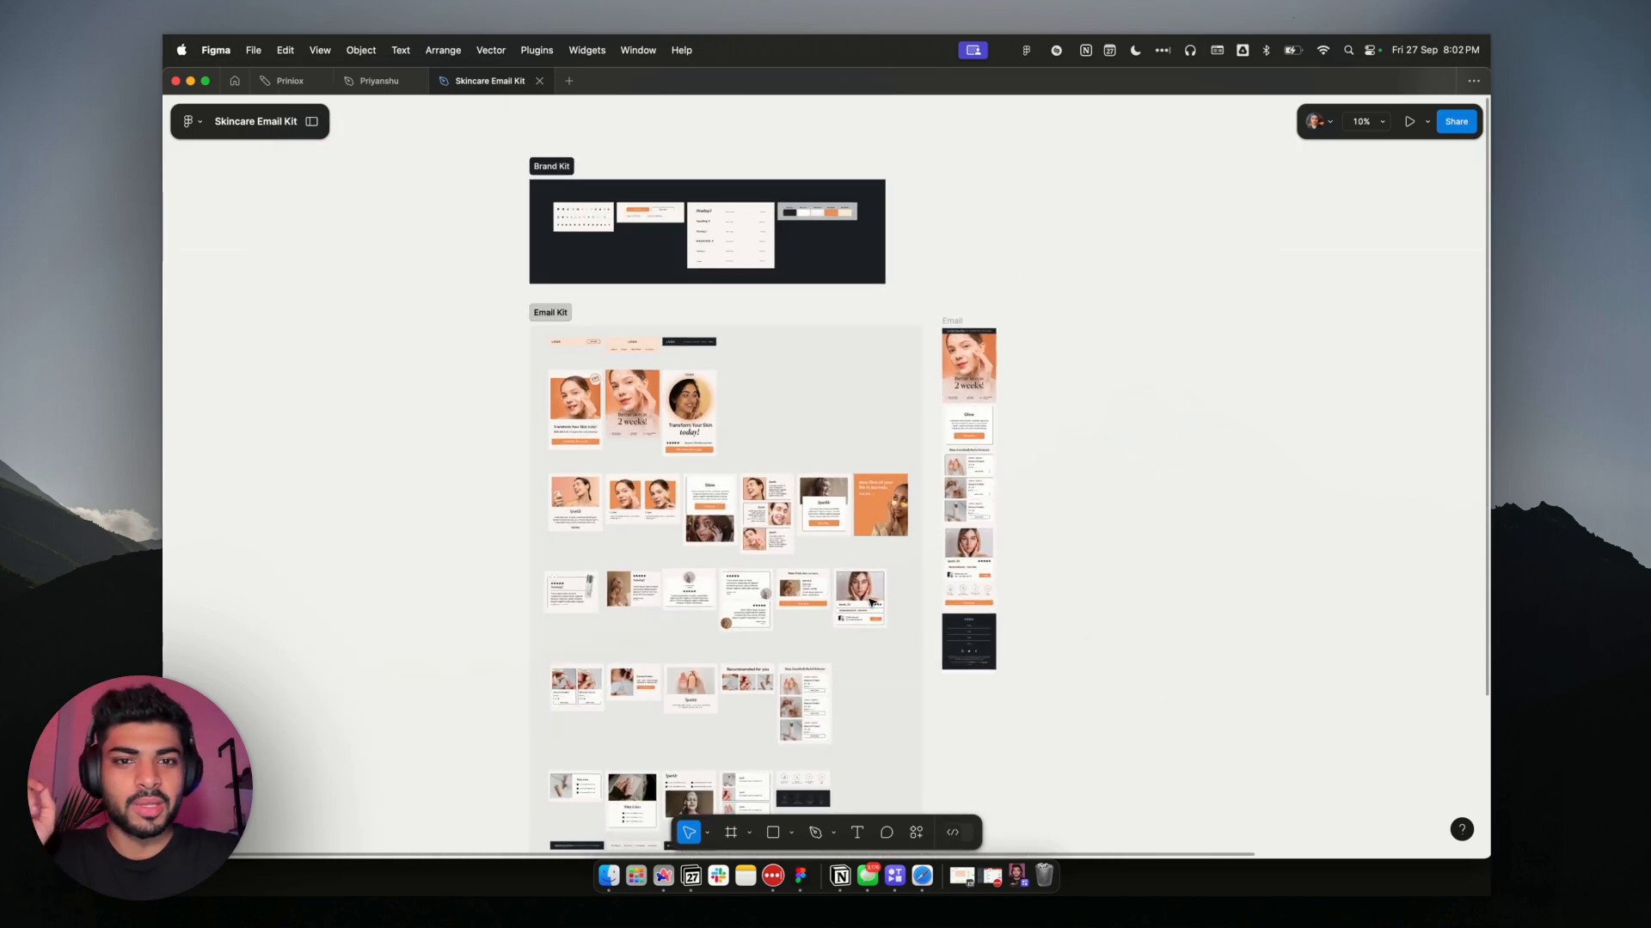
# Move the separate email frame beside the Email frame with their tops aligned, at X 4482 and Y -3717
pyautogui.hscroll(3, 871, 602)
pyautogui.scroll(-2, 871, 603)
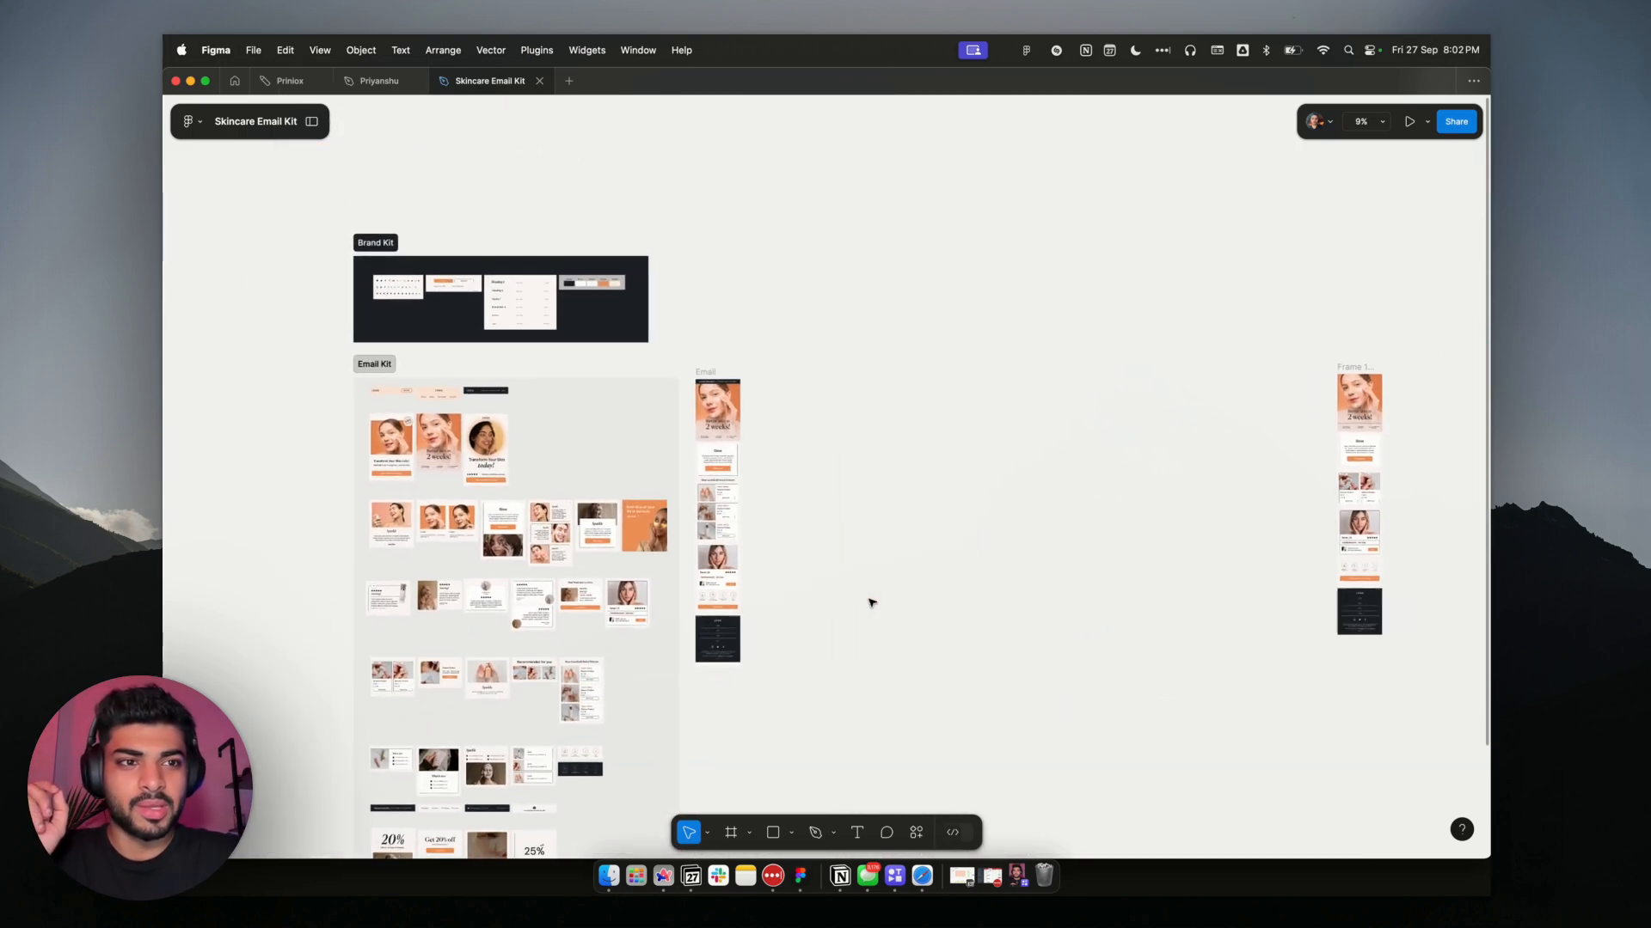
pyautogui.click(1338, 375)
pyautogui.moveTo(954, 374); pyautogui.dragTo(776, 376)
# Compare the two email layouts side by side from hero to footer
pyautogui.scroll(5, 778, 378)
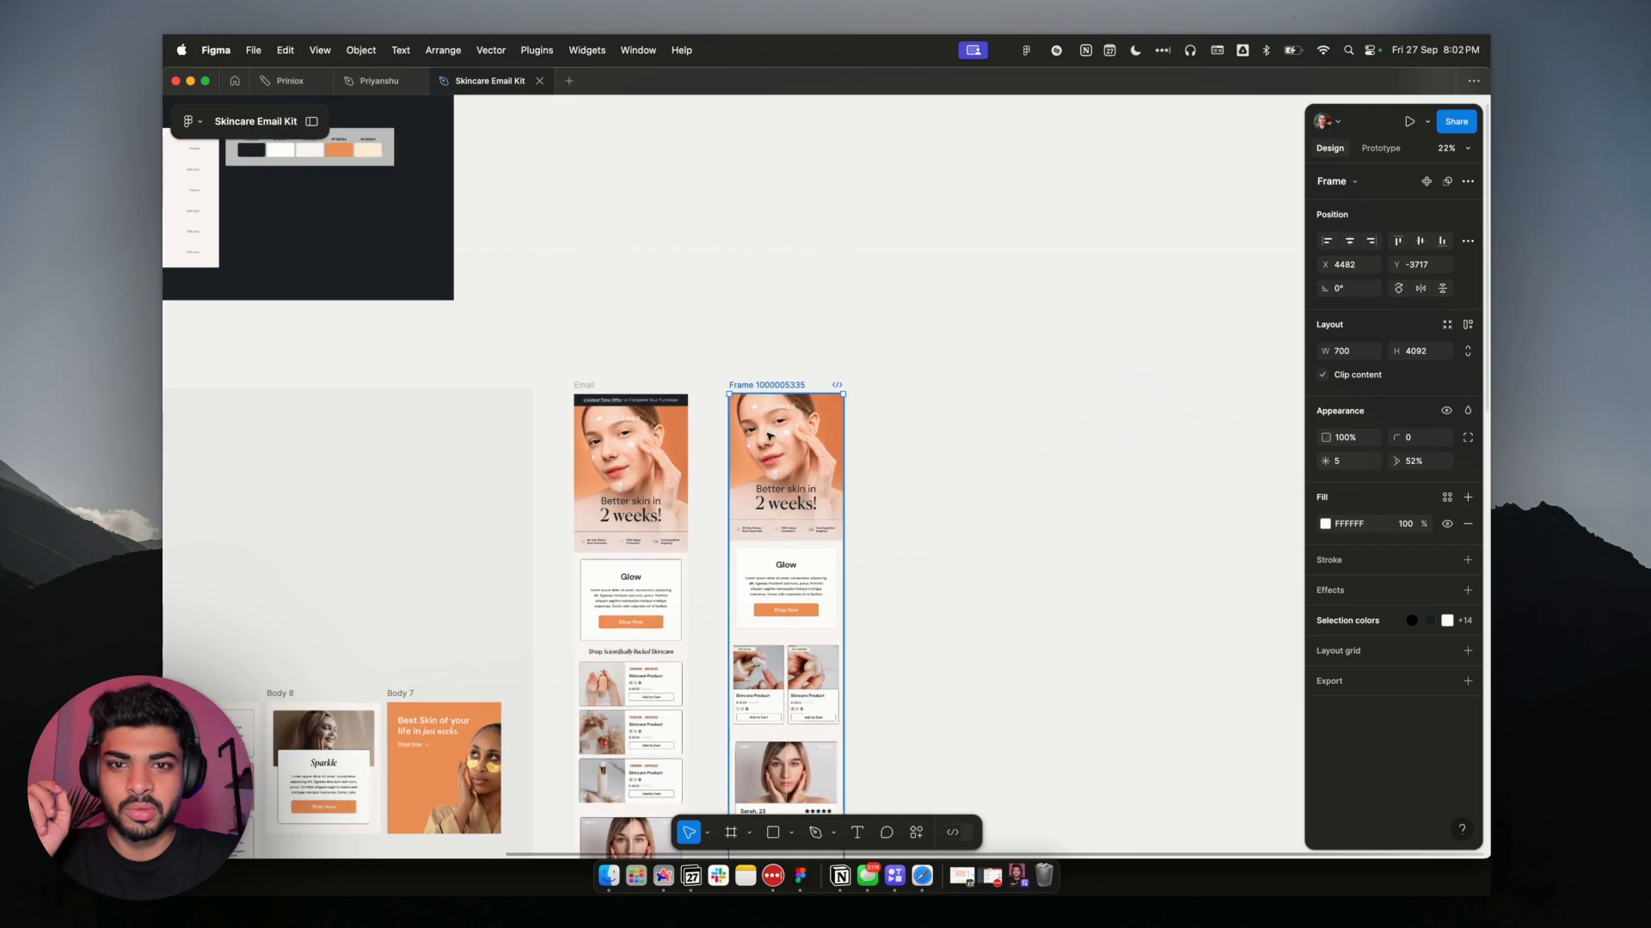
pyautogui.scroll(-2, 753, 495)
pyautogui.scroll(-3, 753, 495)
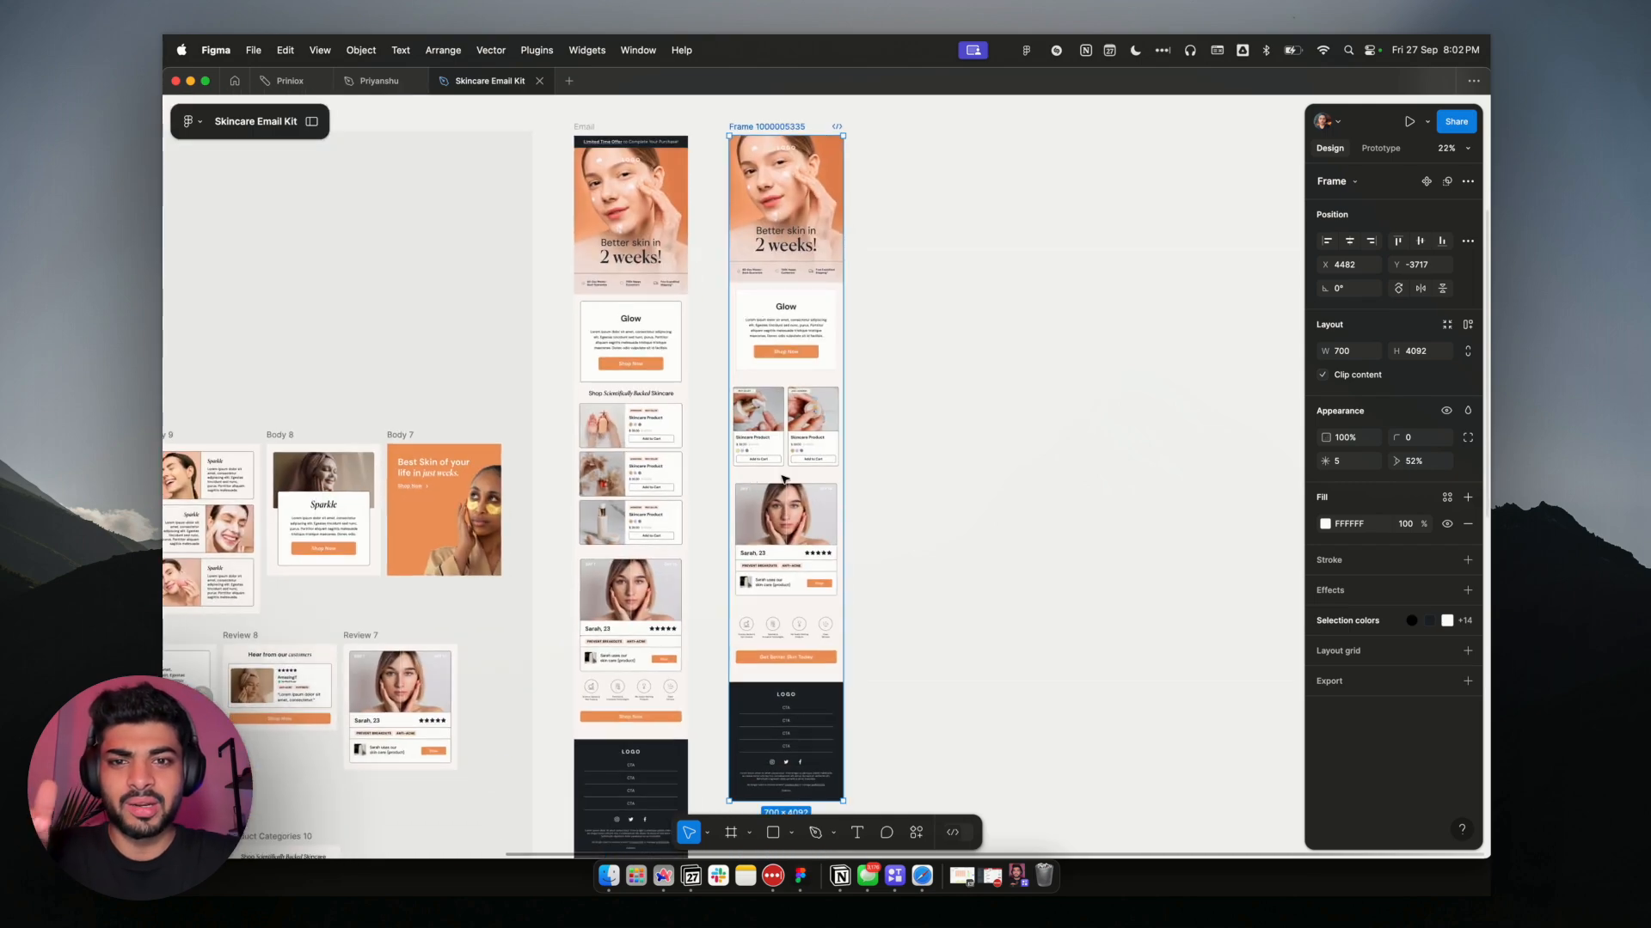
pyautogui.scroll(-3, 862, 553)
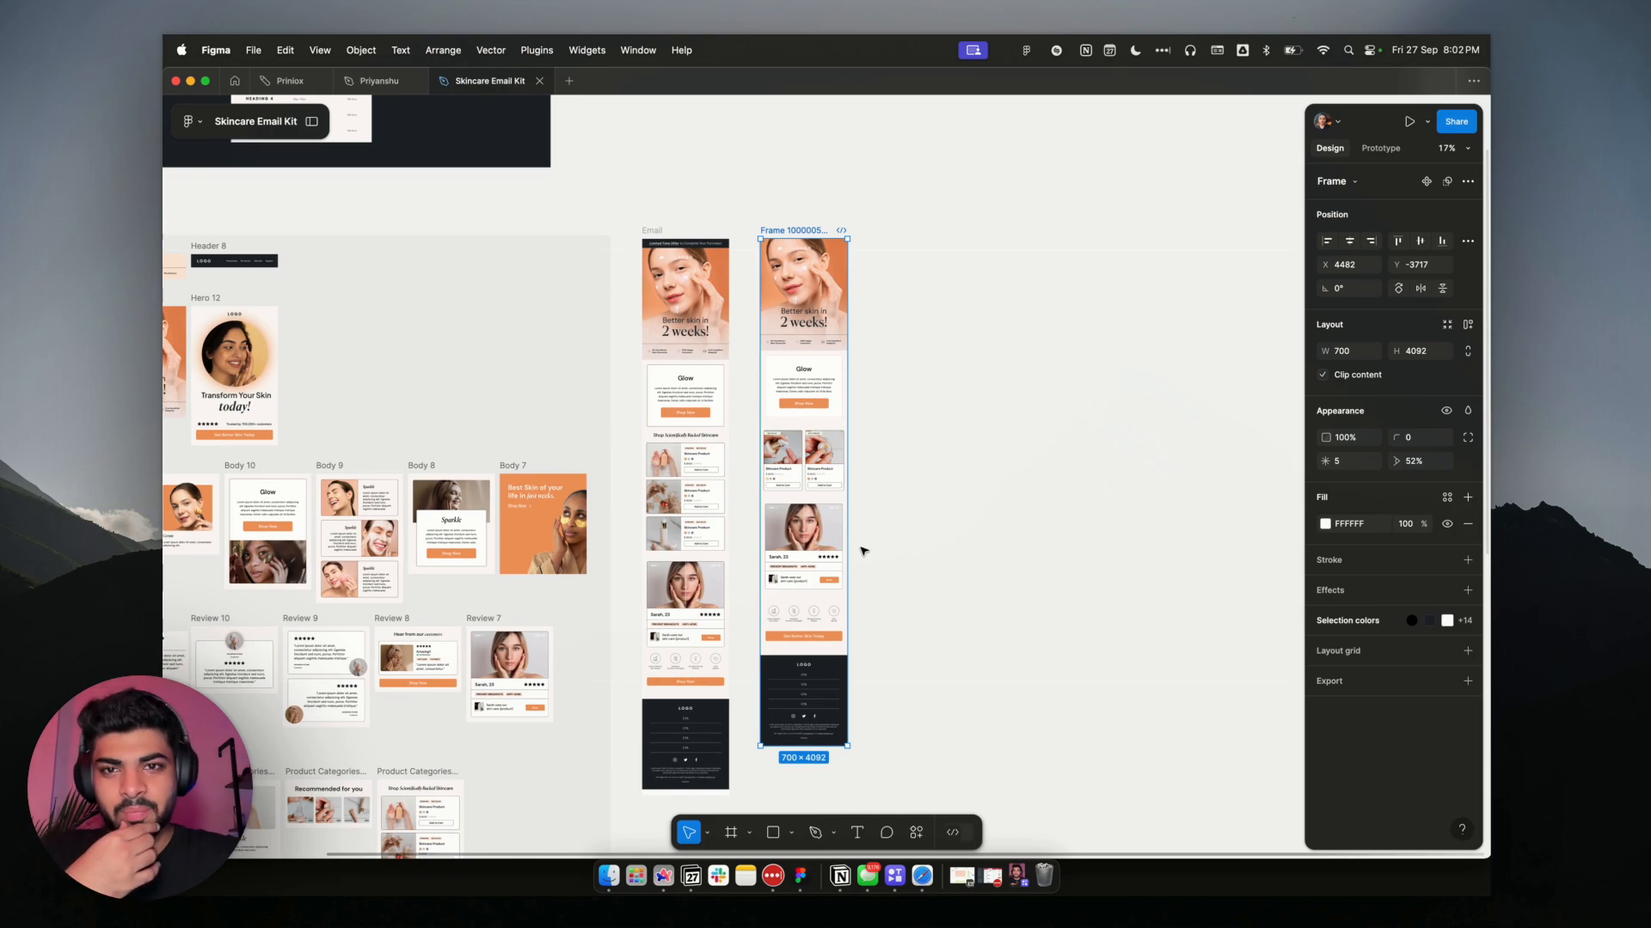
pyautogui.scroll(-3, 863, 550)
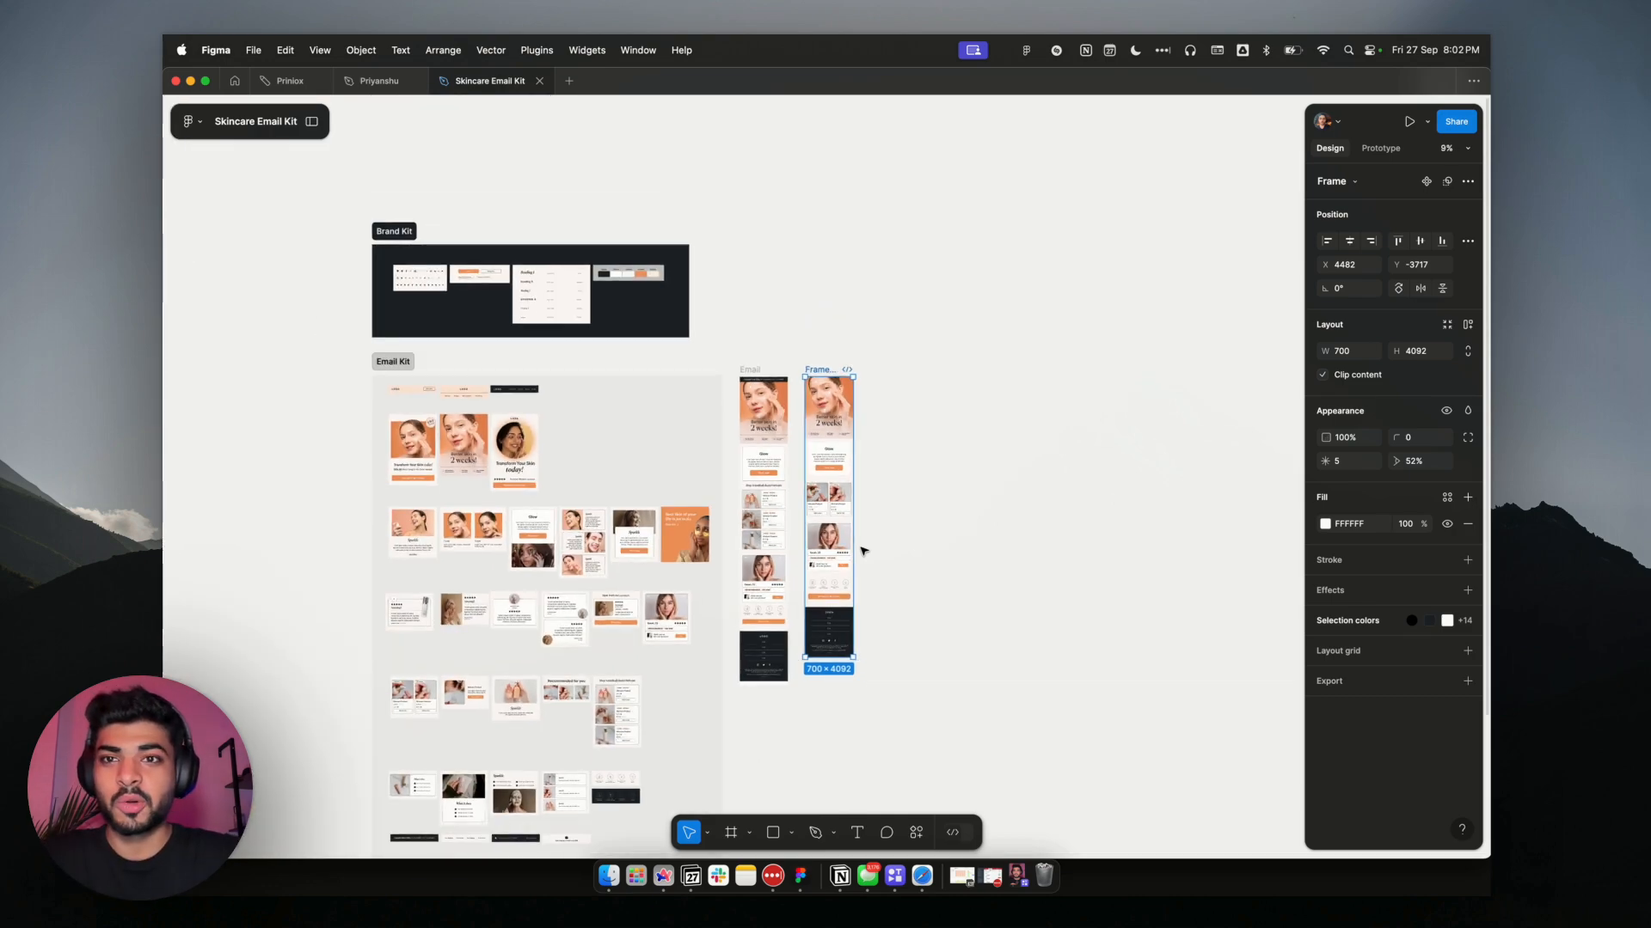